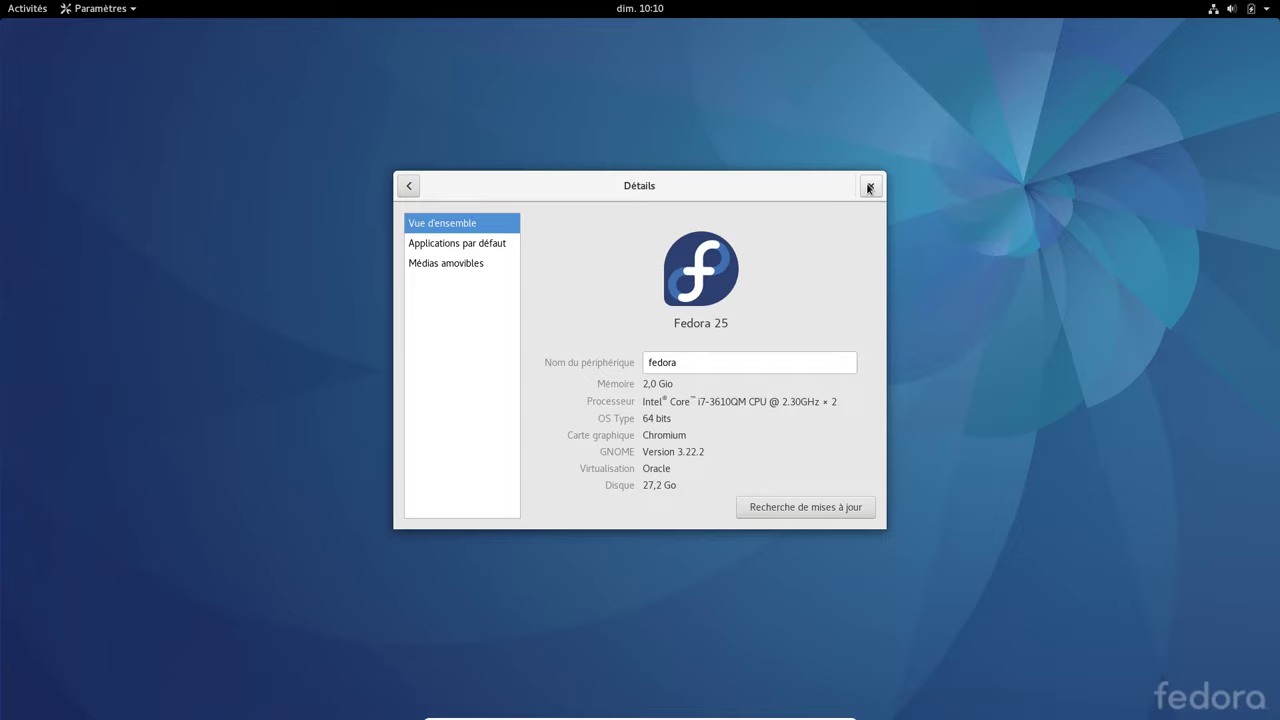
Close the system details window, launch Firefox and close its first-run account page
left_click(869, 187)
left_click(28, 8)
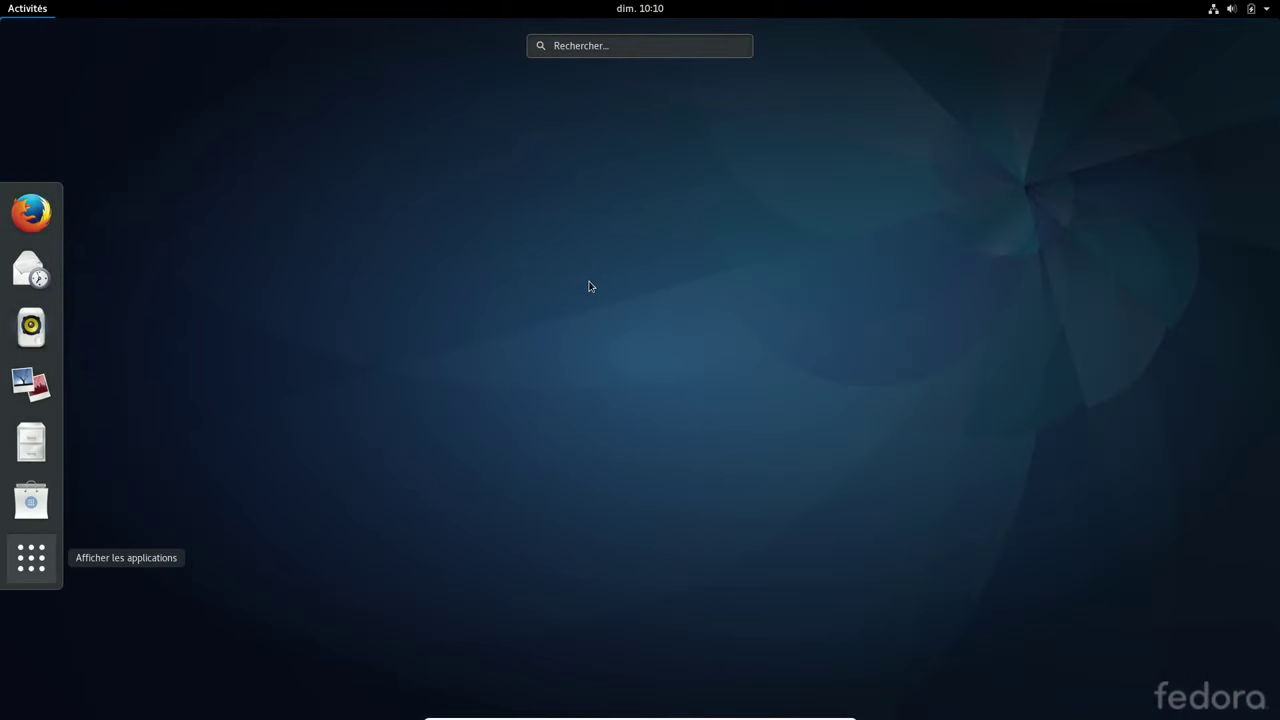
key("super+a")
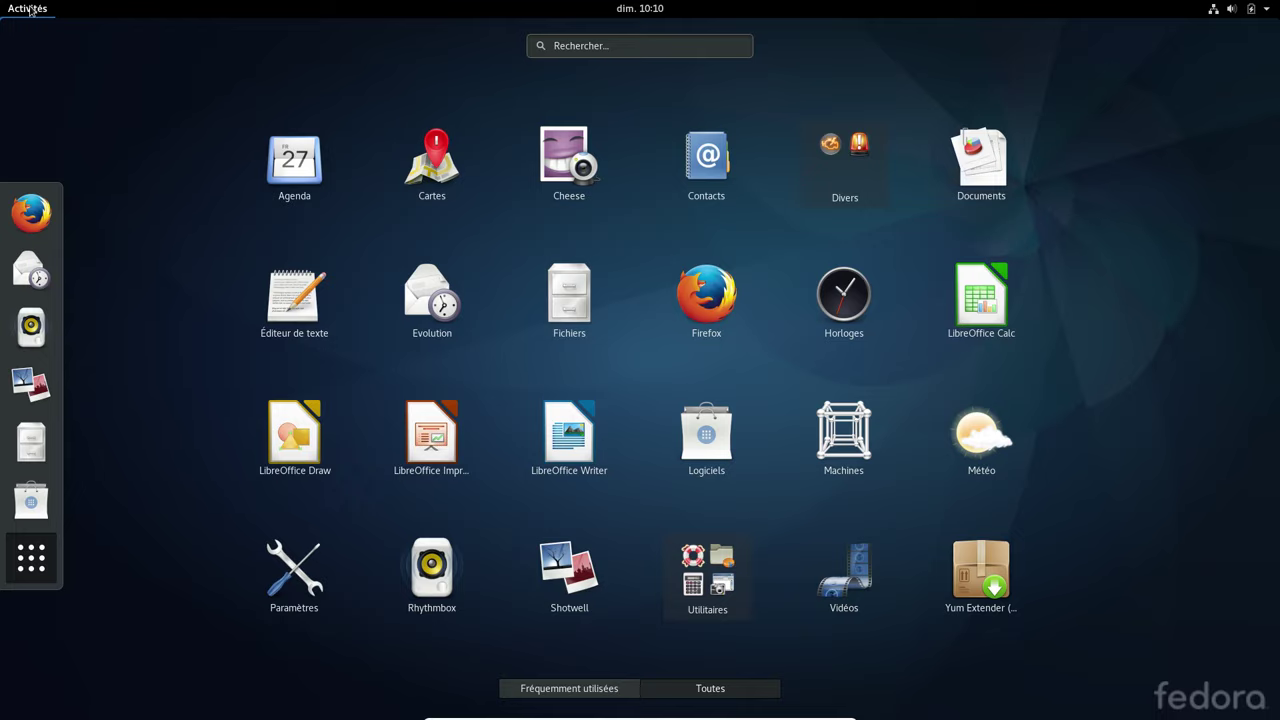
left_click(718, 313)
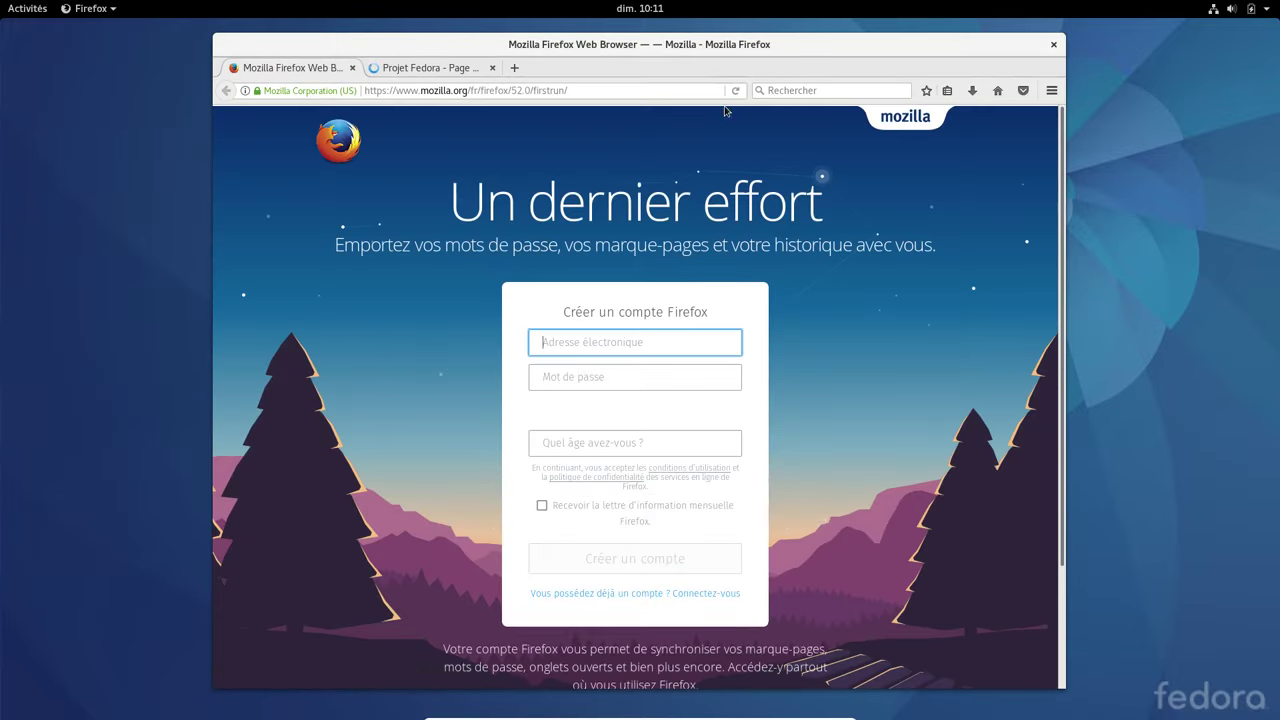
key("ctrl+w")
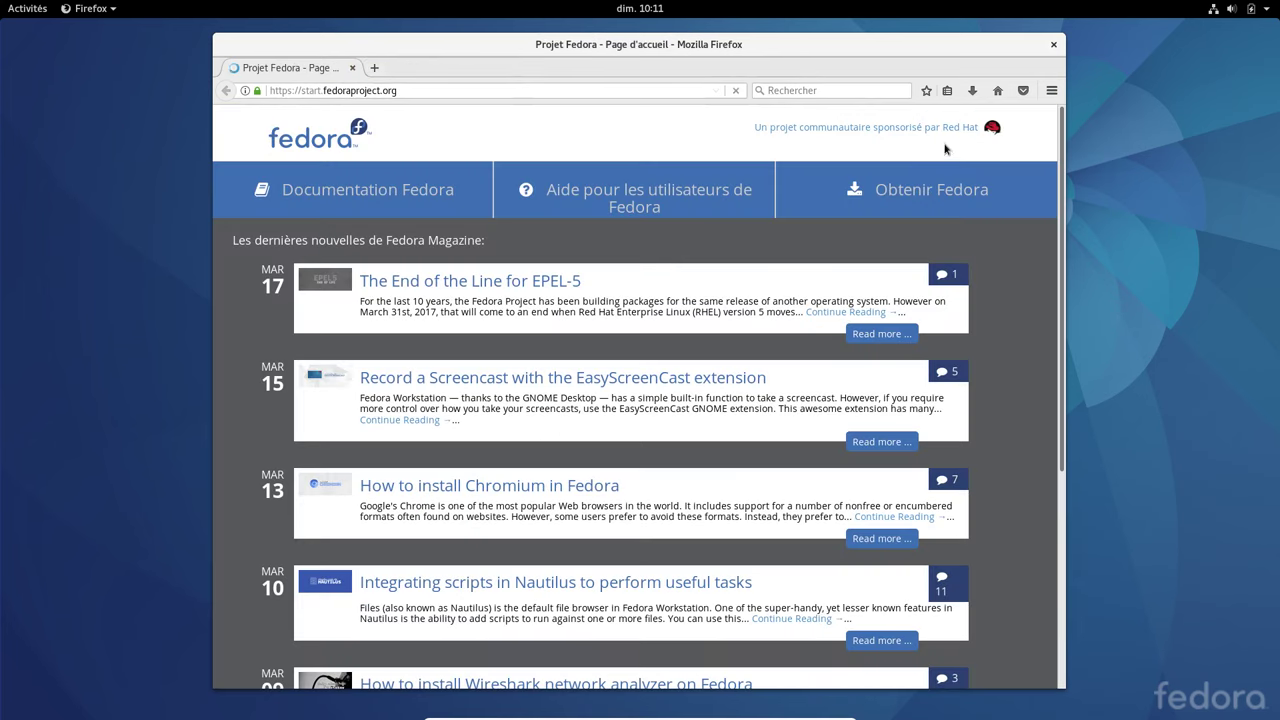
Search the web for "extensions gnome" and open the GNOME Shell Extensions site
left_click(858, 94)
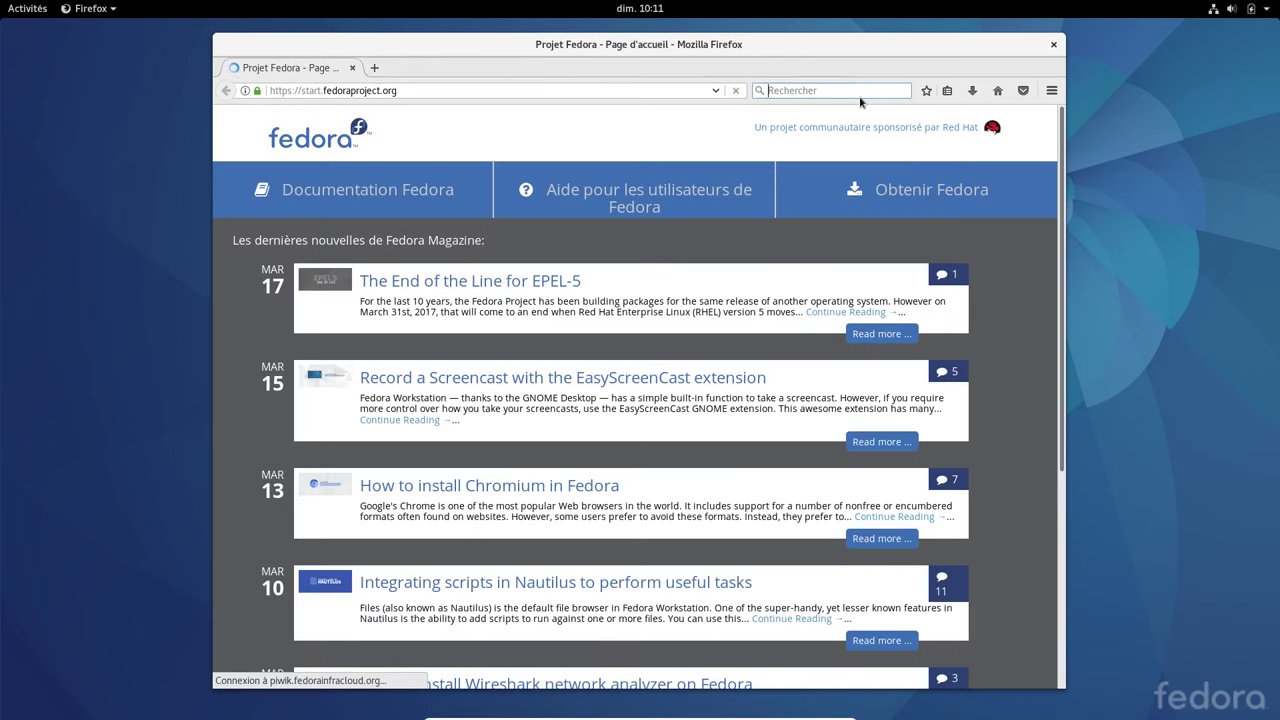
type("extensions ")
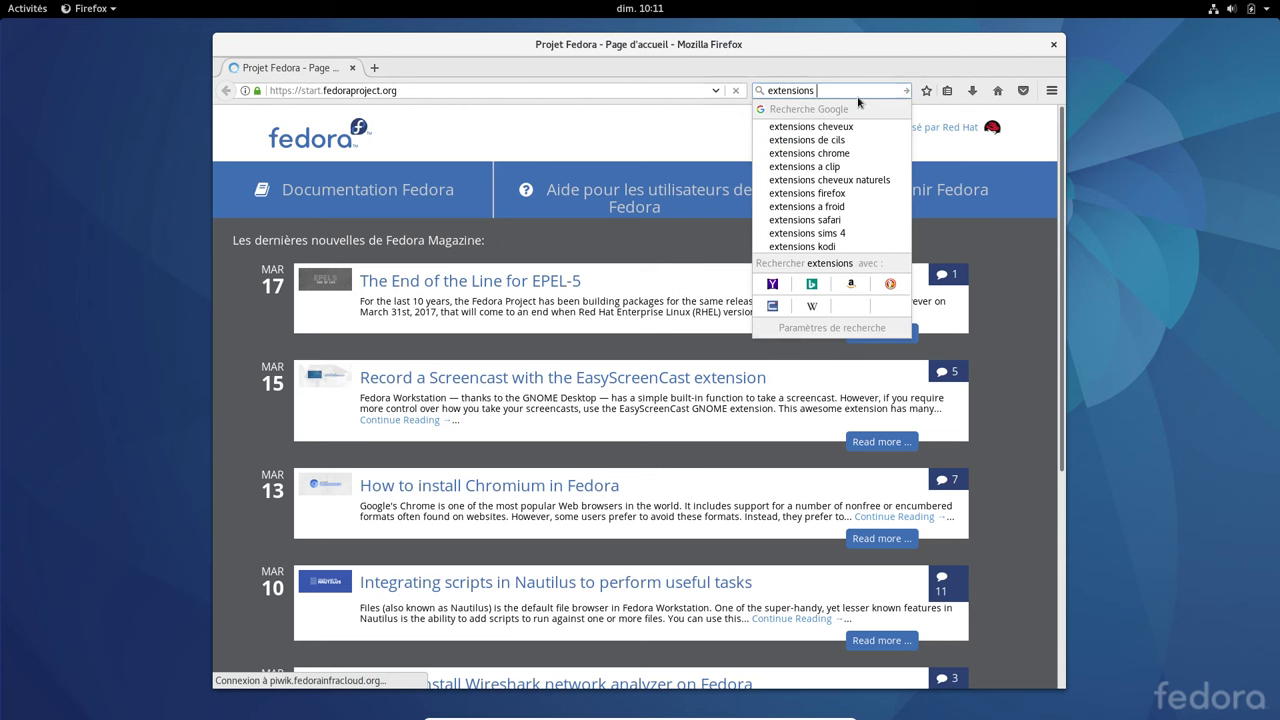
type("gnome")
key("Return")
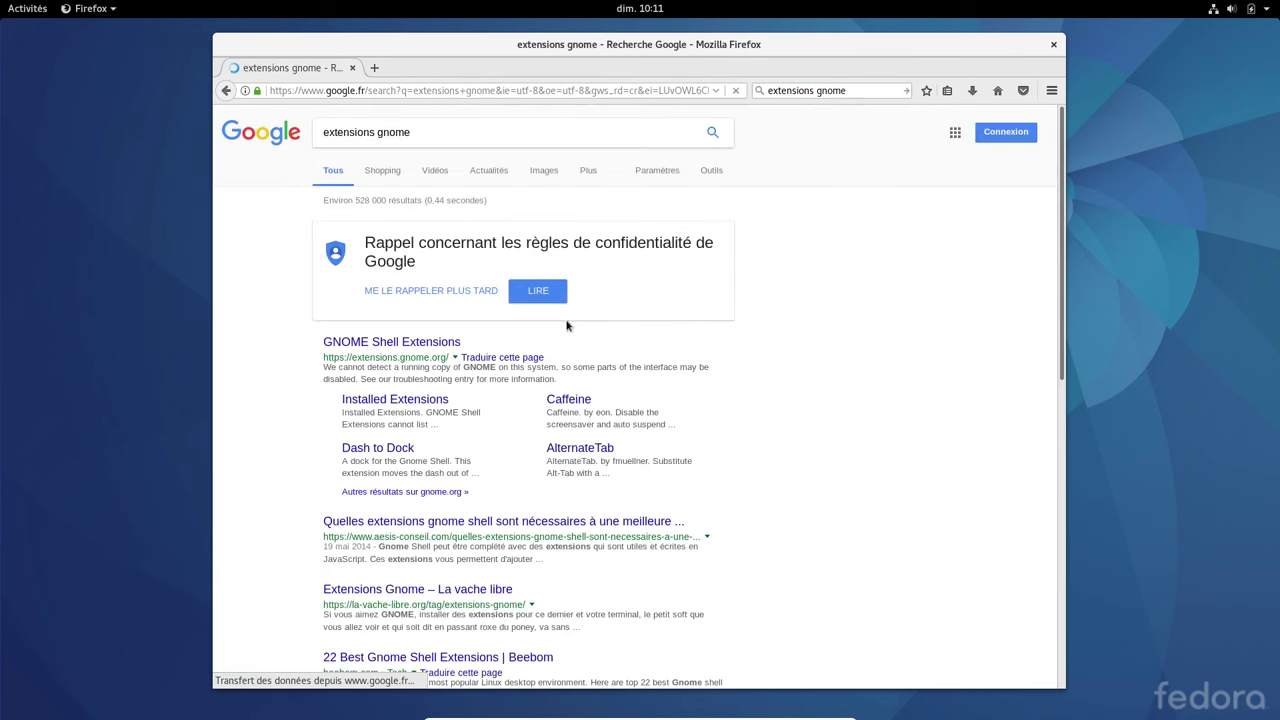
left_click(381, 345)
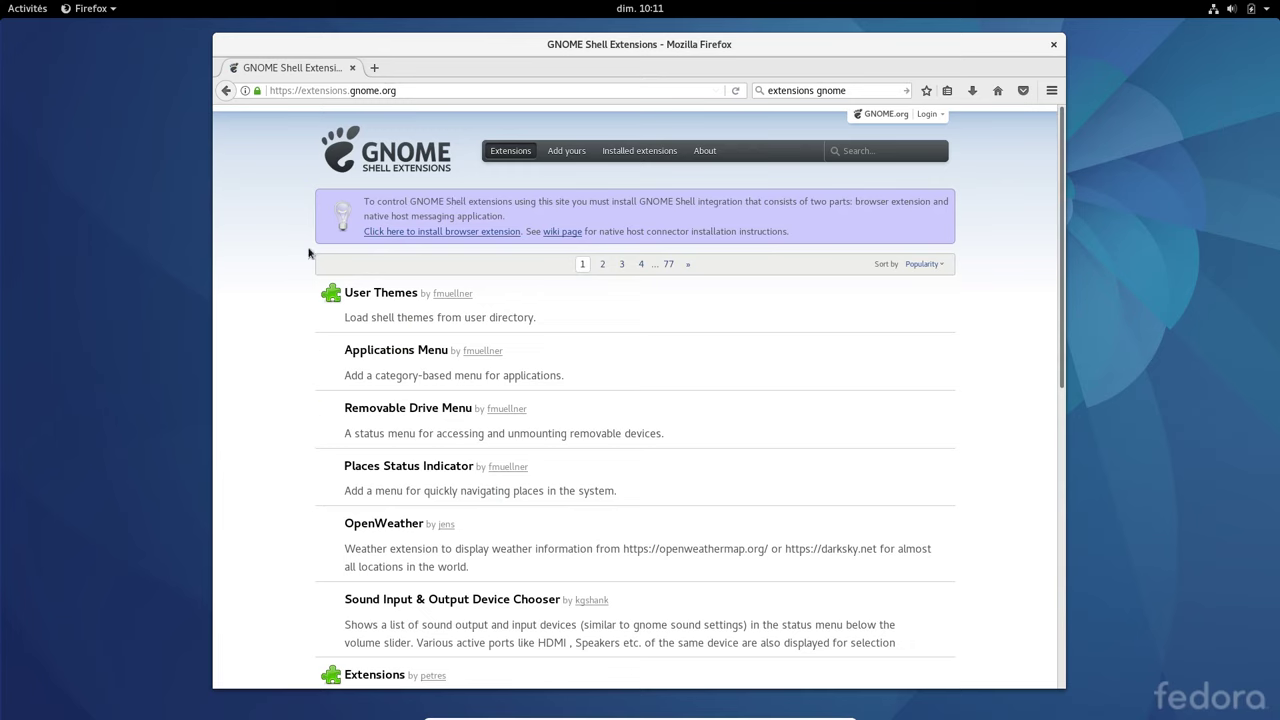
Install the GNOME Shell integration browser extension offered by extensions.gnome.org, allowing the site to install it, and dismiss the notification
left_click(473, 233)
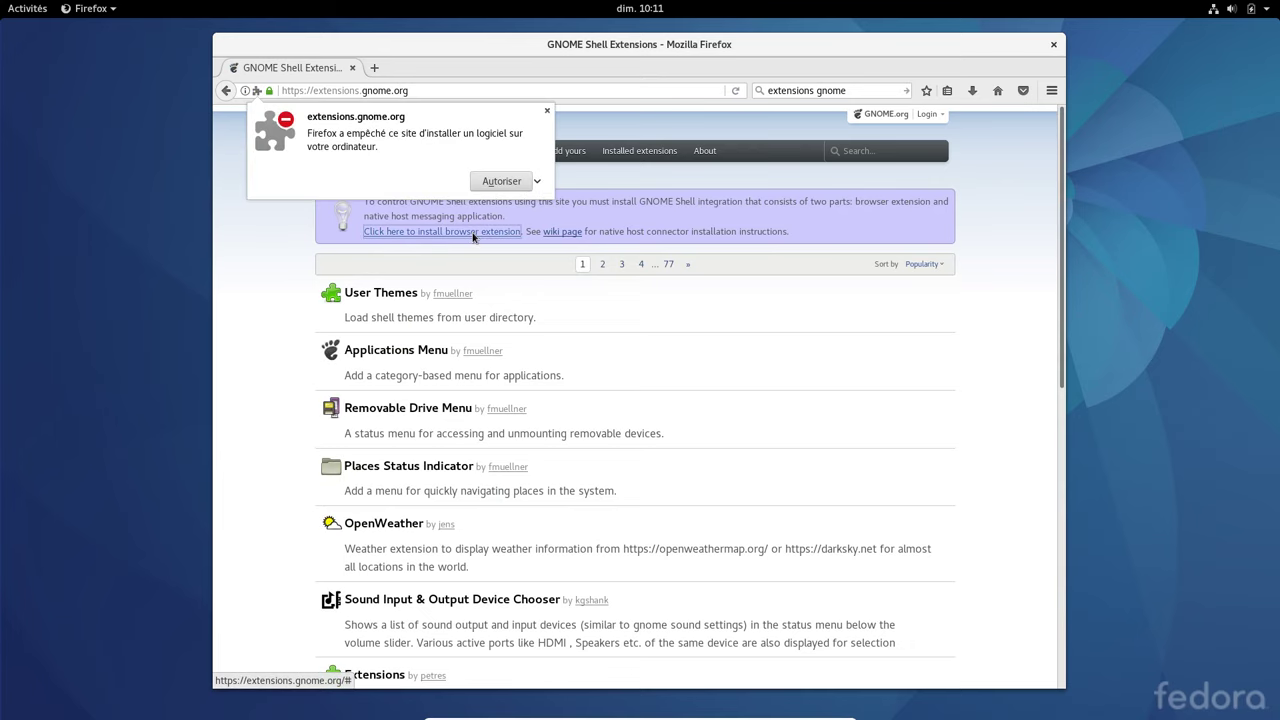
left_click(508, 187)
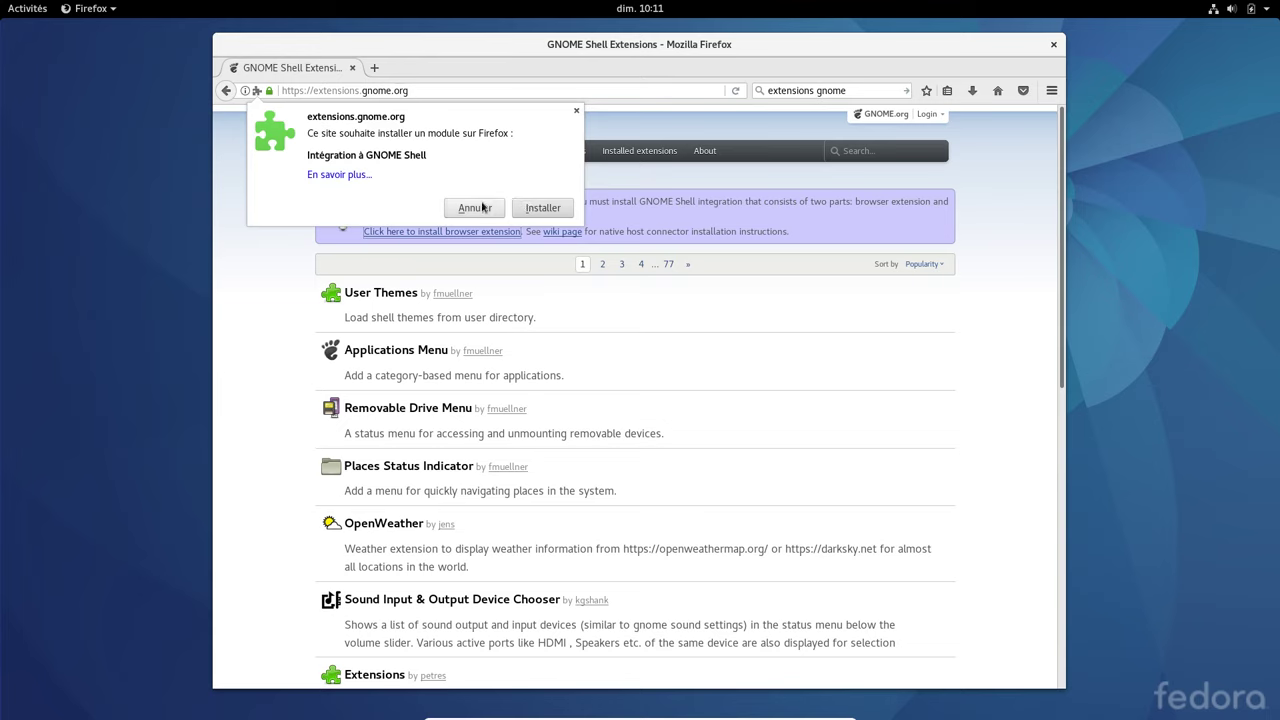
left_click(530, 207)
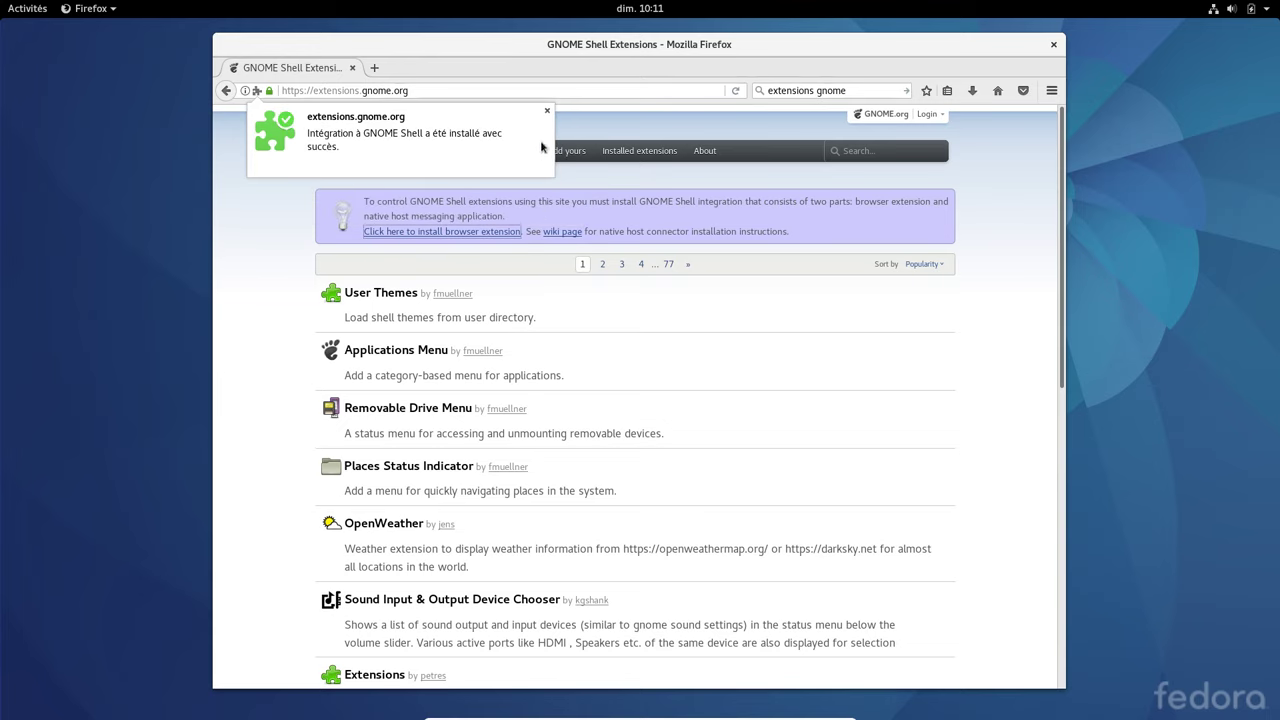
left_click(547, 110)
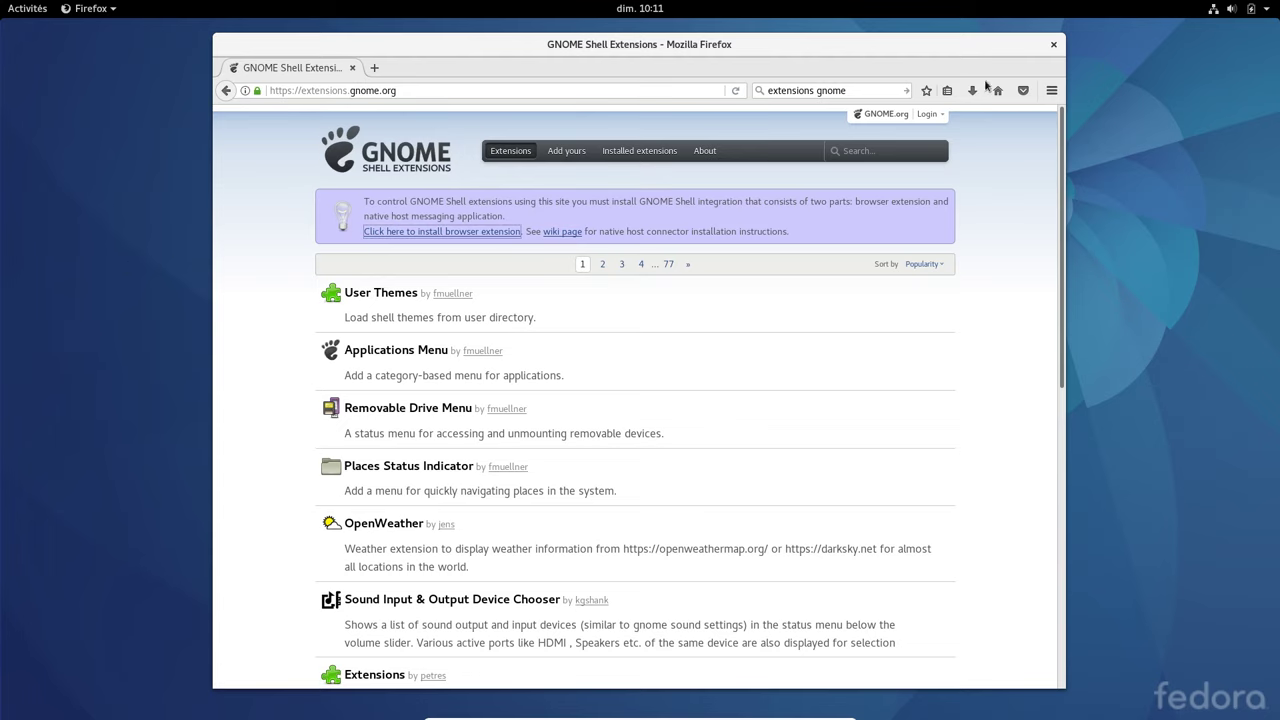
Show the full details of the installed Intégration à GNOME Shell extension and widen the browser window so its description fits
left_click(1051, 90)
left_click(1016, 308)
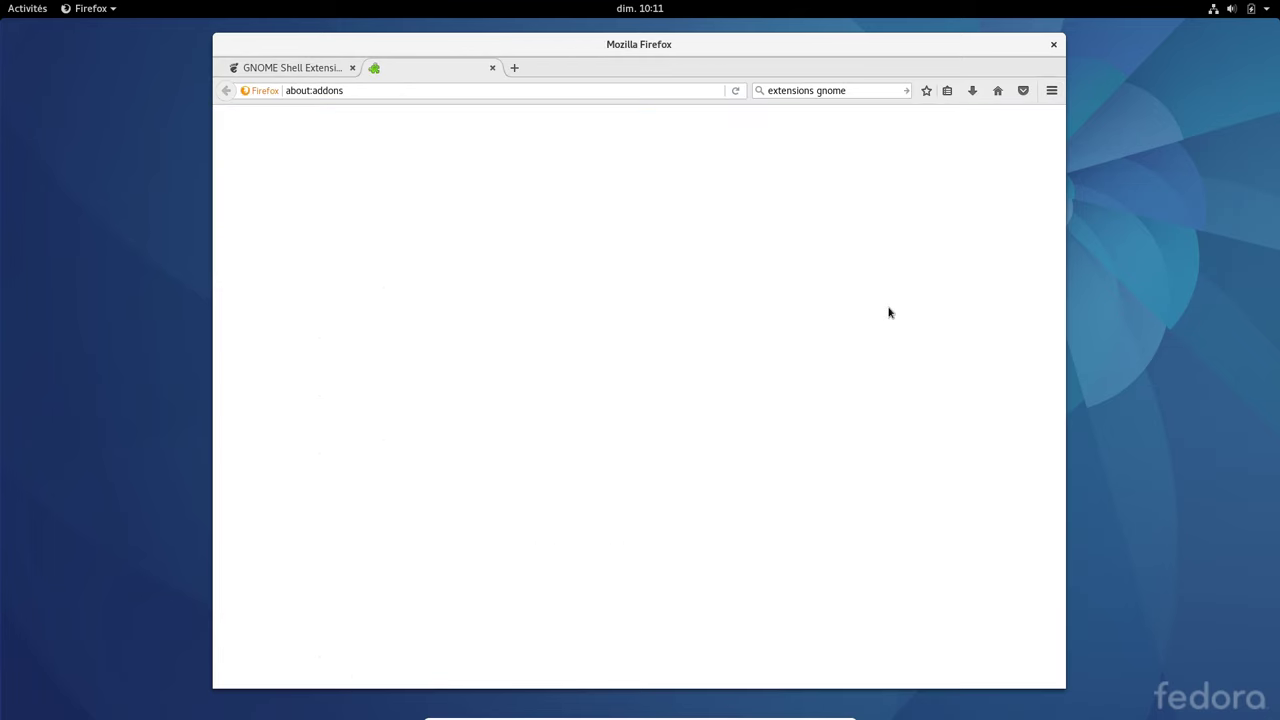
left_click(275, 176)
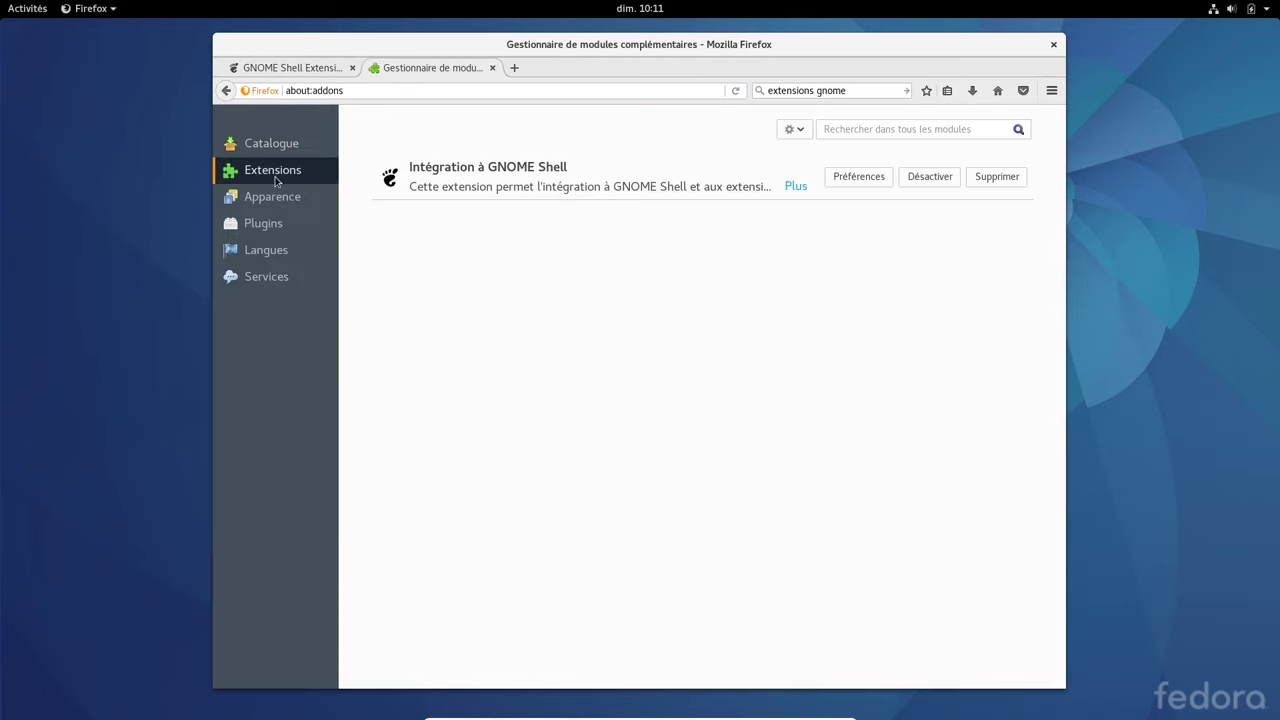
left_click(797, 188)
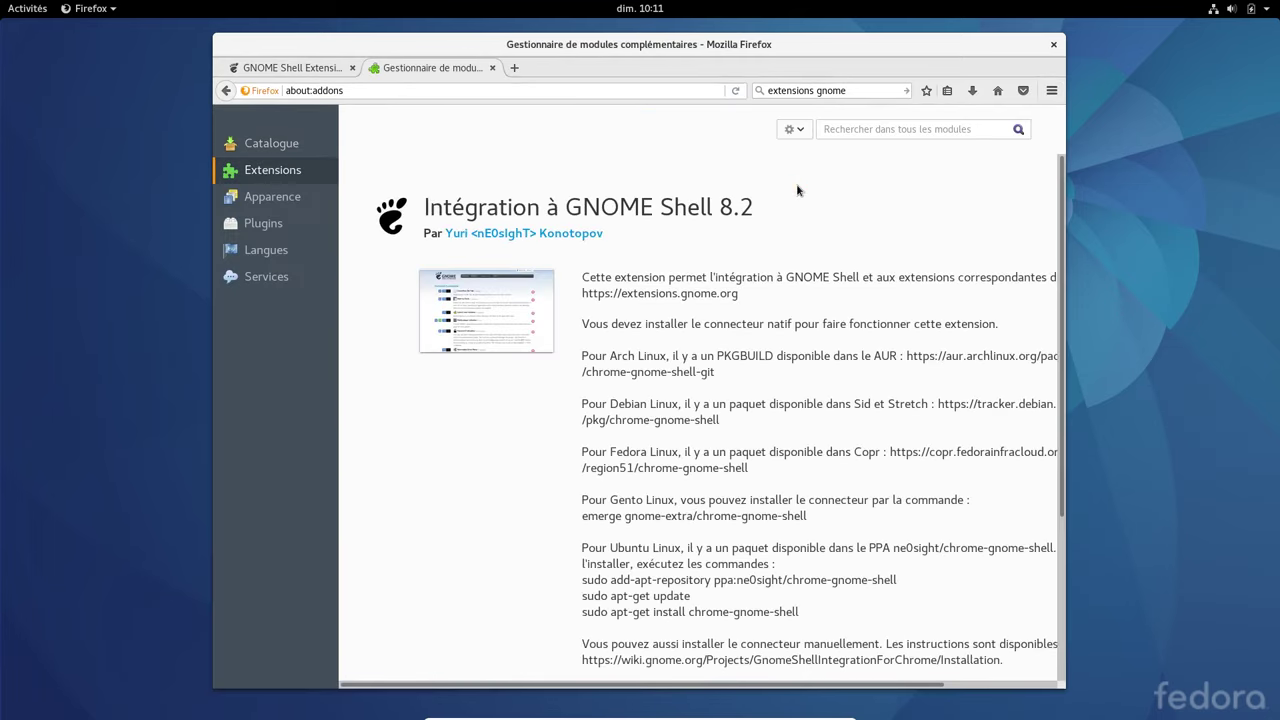
scroll(726, 343, "down", 1)
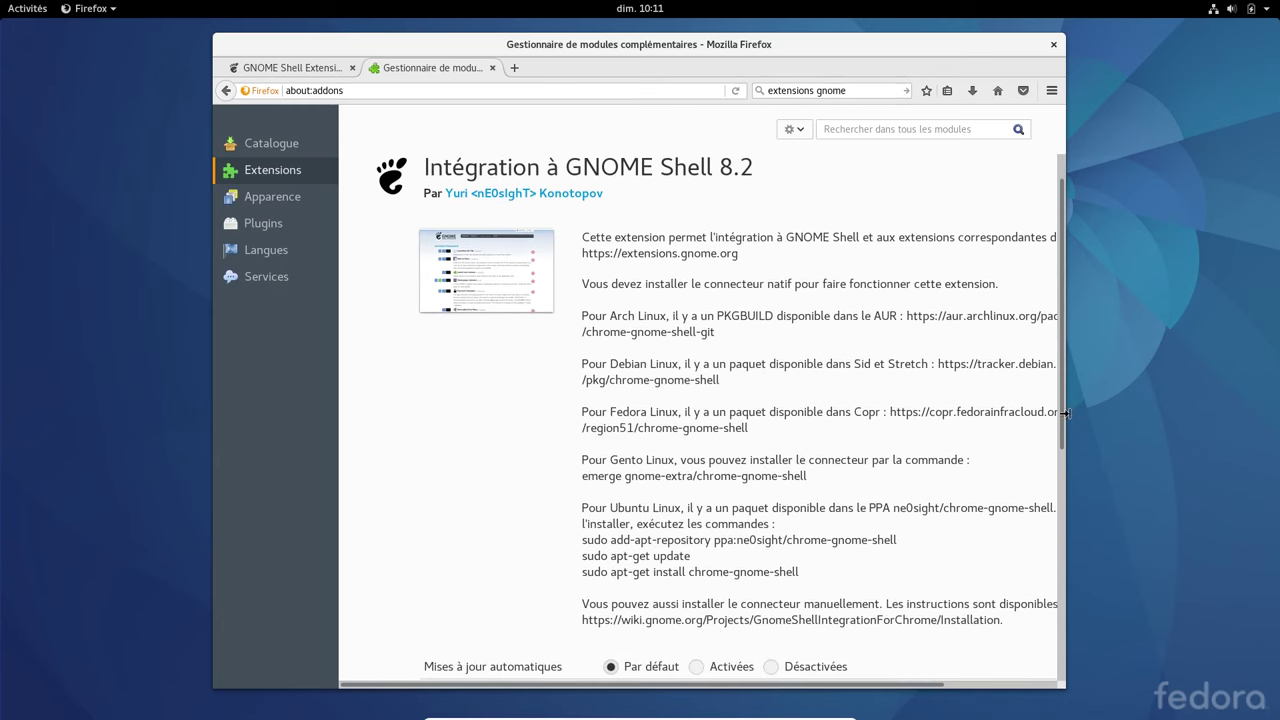
left_click_drag(1062, 405, 1216, 390)
left_click_drag(777, 55, 710, 49)
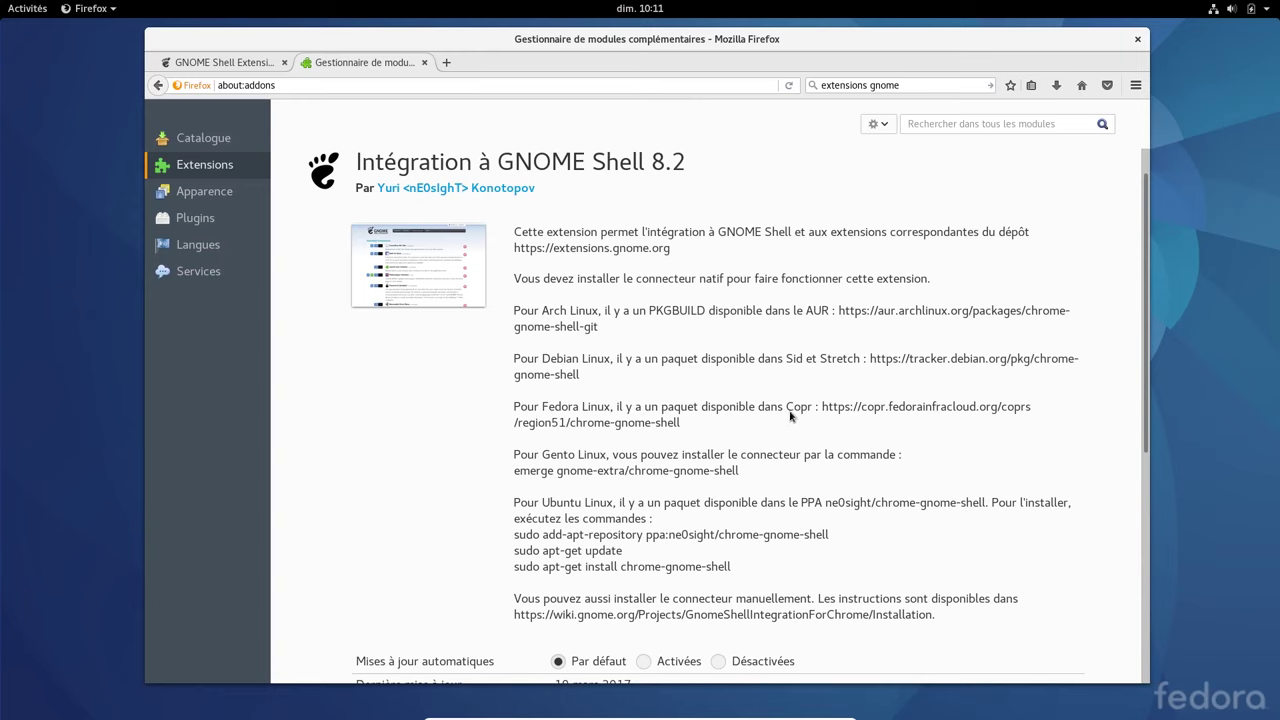
left_click_drag(822, 408, 694, 431)
right_click(635, 424)
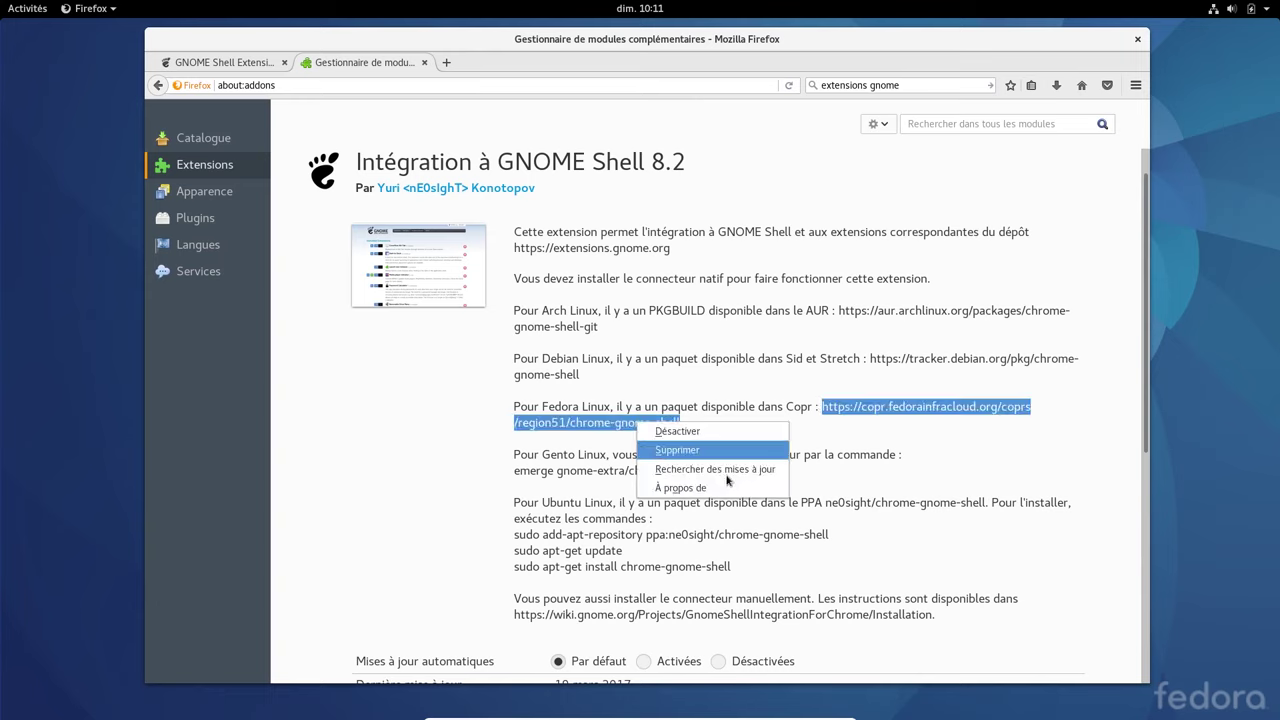
left_click(612, 428)
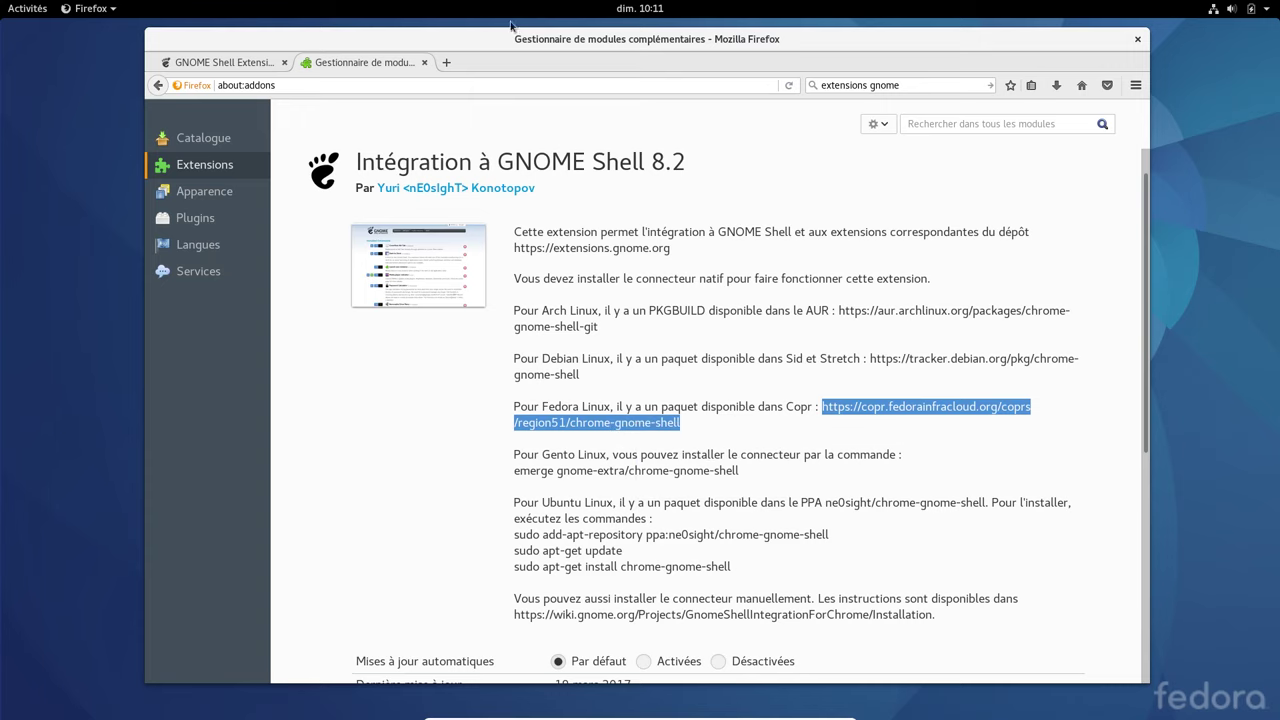
middle_click(446, 62)
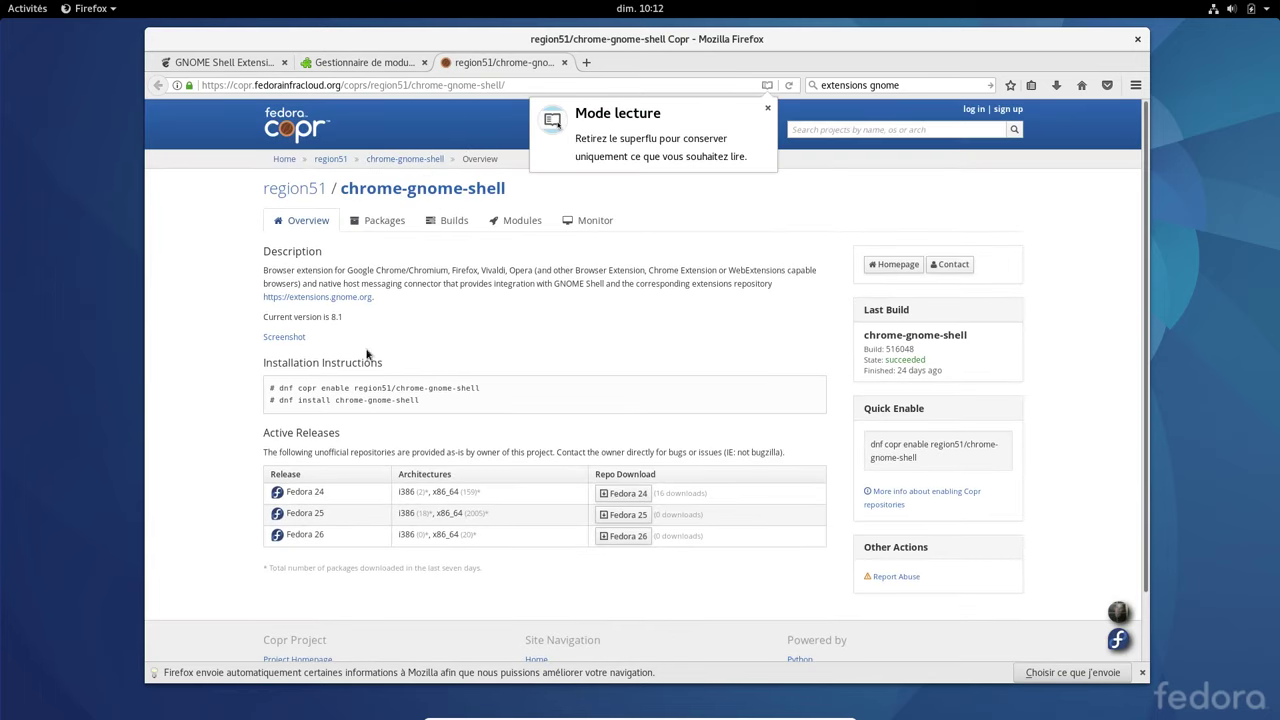
Copy the command dnf copr enable region51/chrome-gnome-shell from the installation instructions and open the Terminal
left_click_drag(291, 388, 499, 388)
key("super+c")
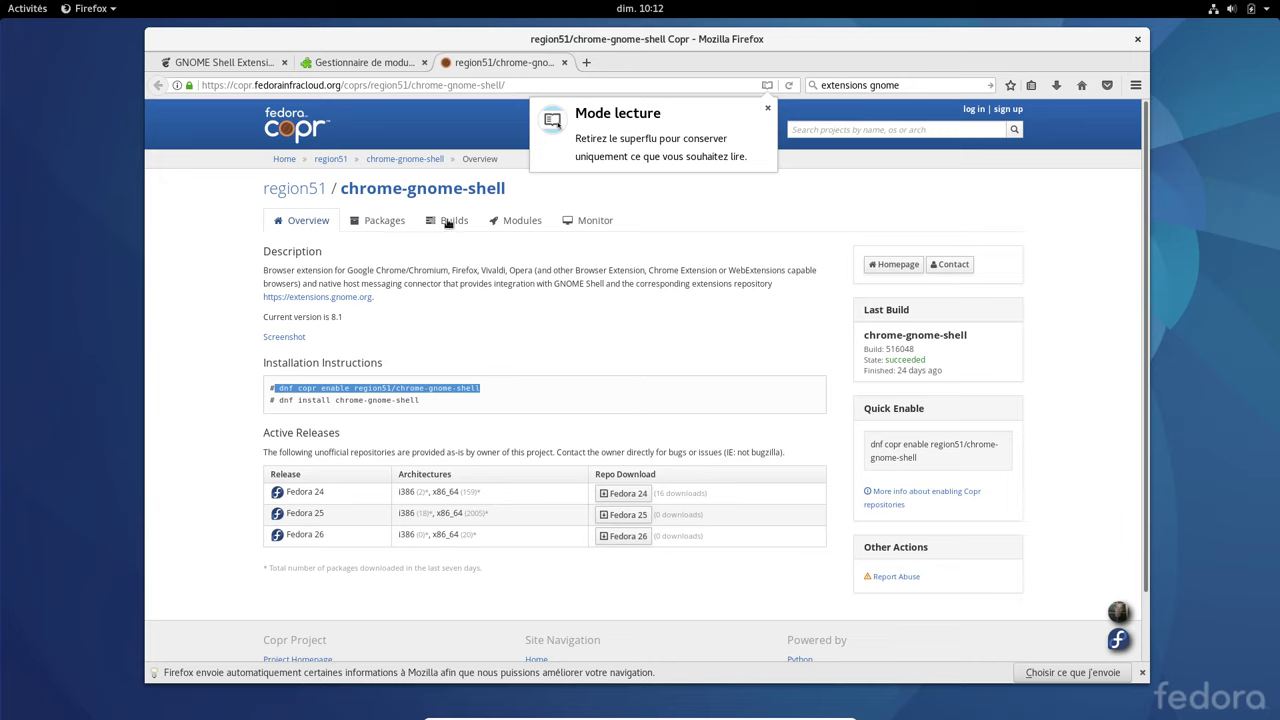
left_click(25, 14)
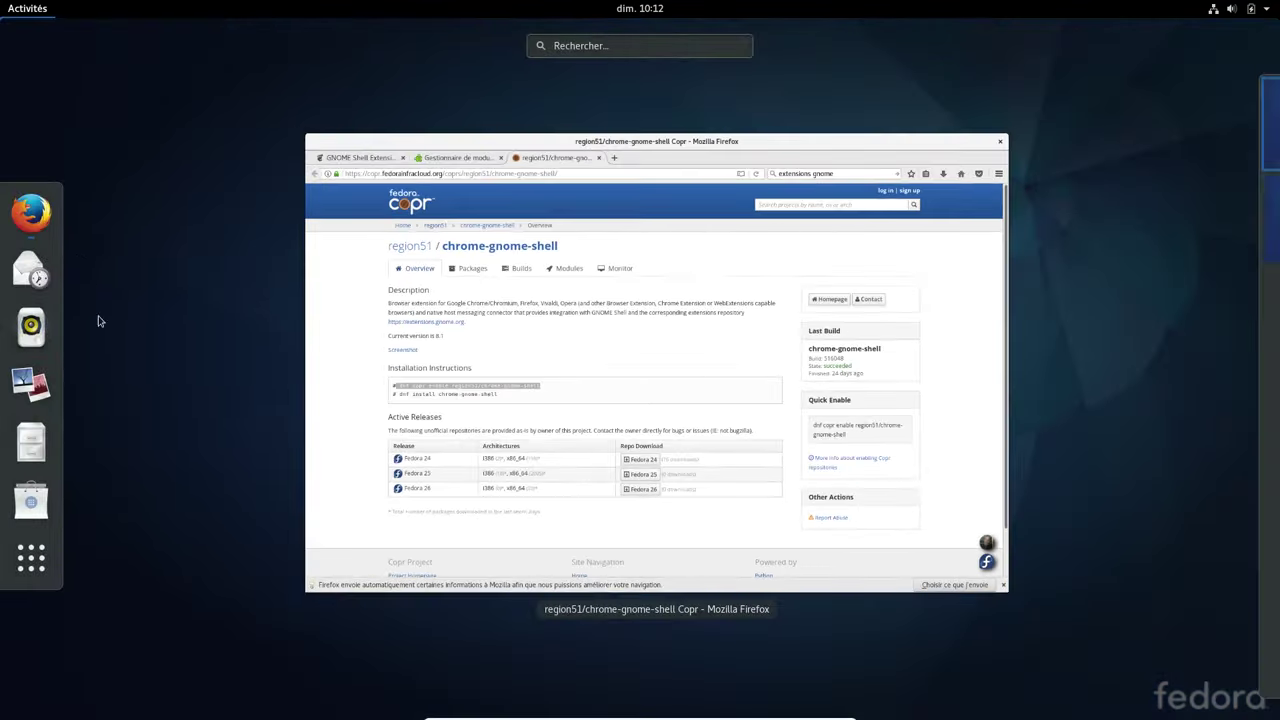
left_click(31, 558)
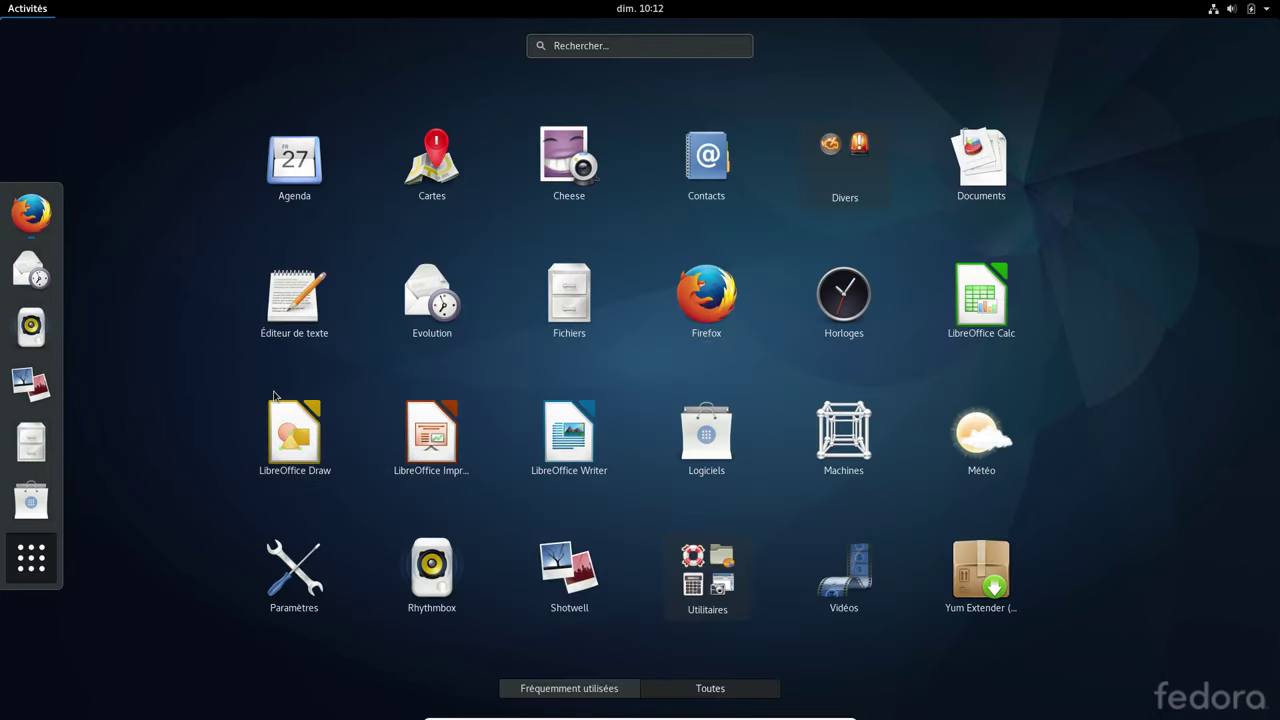
type("term")
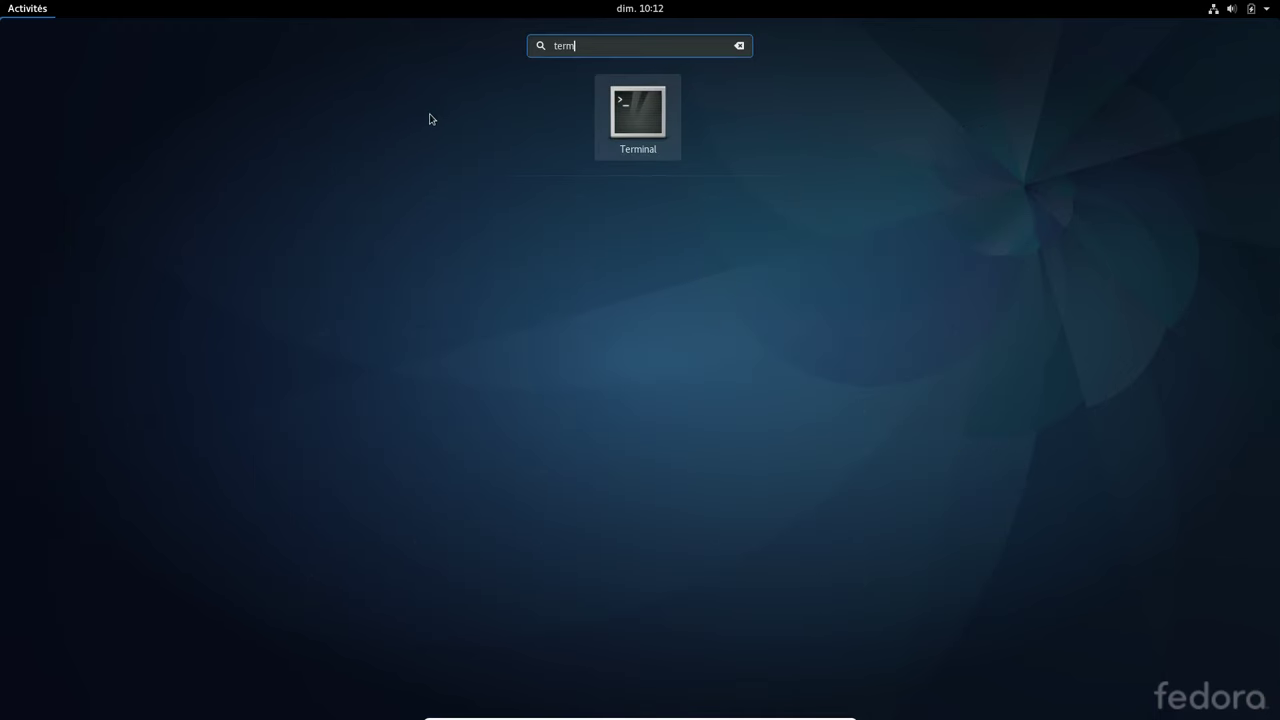
left_click(637, 124)
Run sudo dnf copr enable region51/chrome-gnome-shell, enter the account password and accept enabling the repository with y
right_click(204, 174)
left_click(130, 166)
type("sudo")
right_click(206, 166)
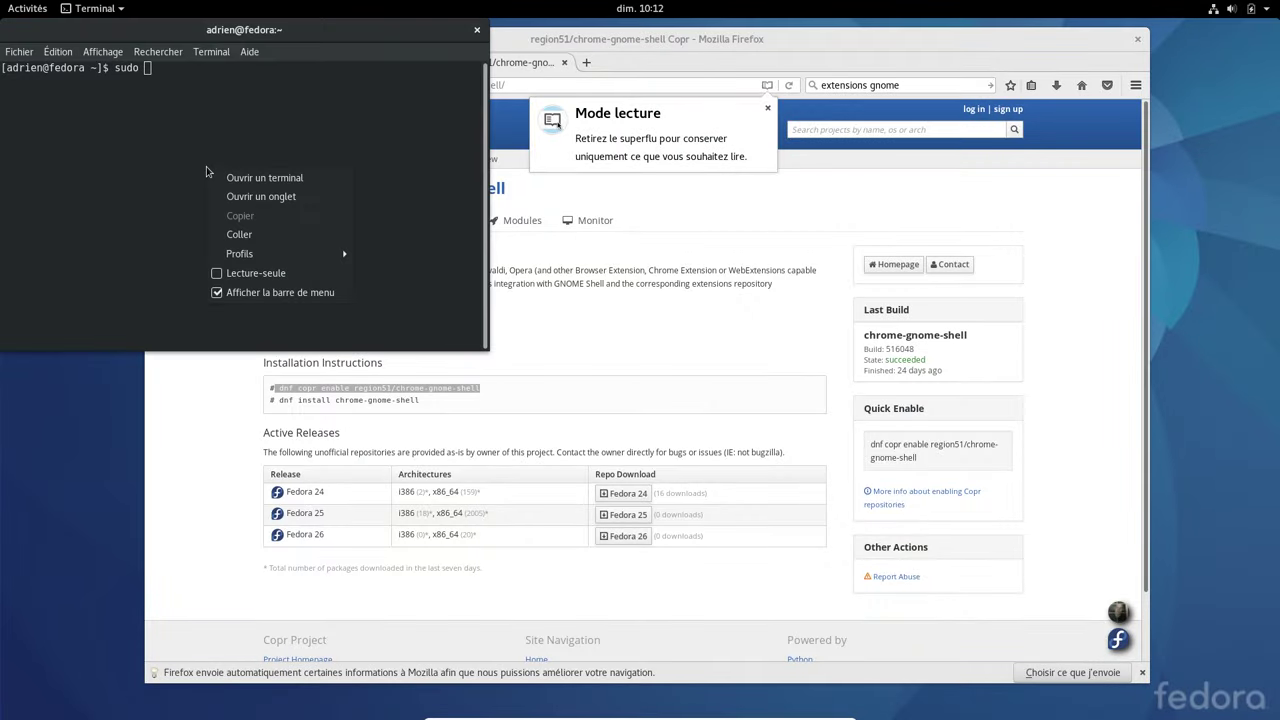
left_click(238, 234)
key("Return")
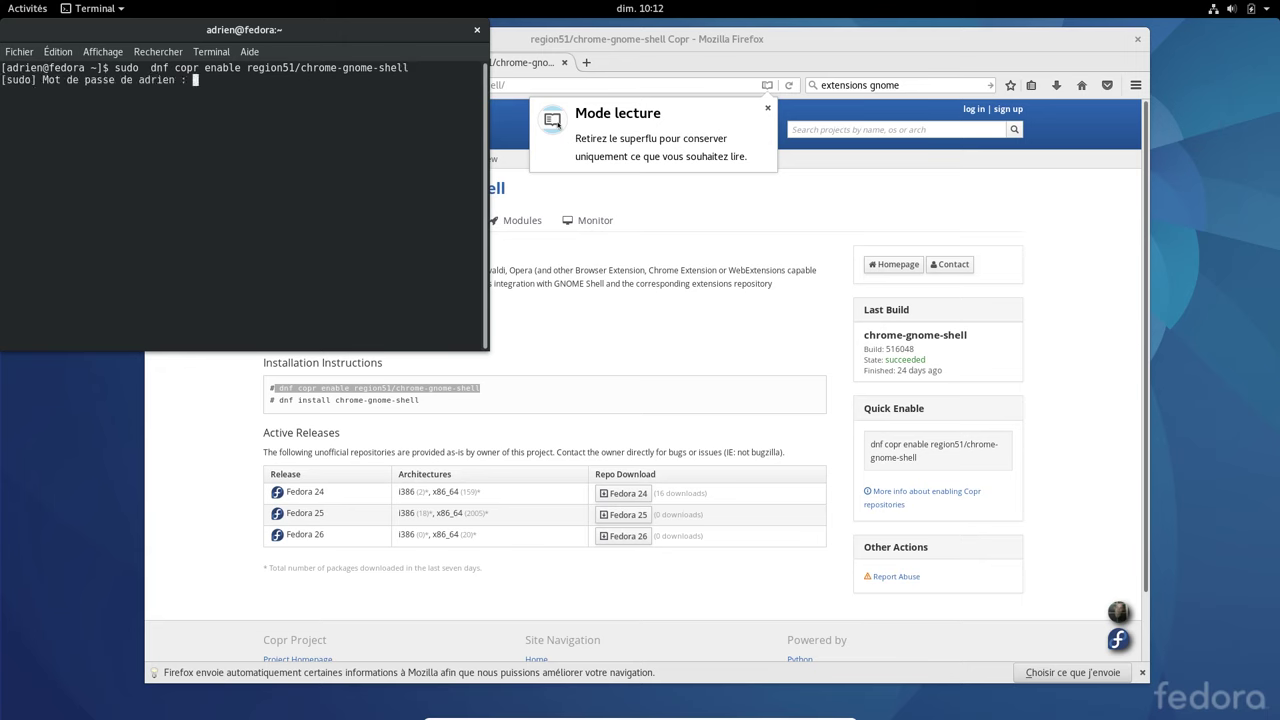
key("Return")
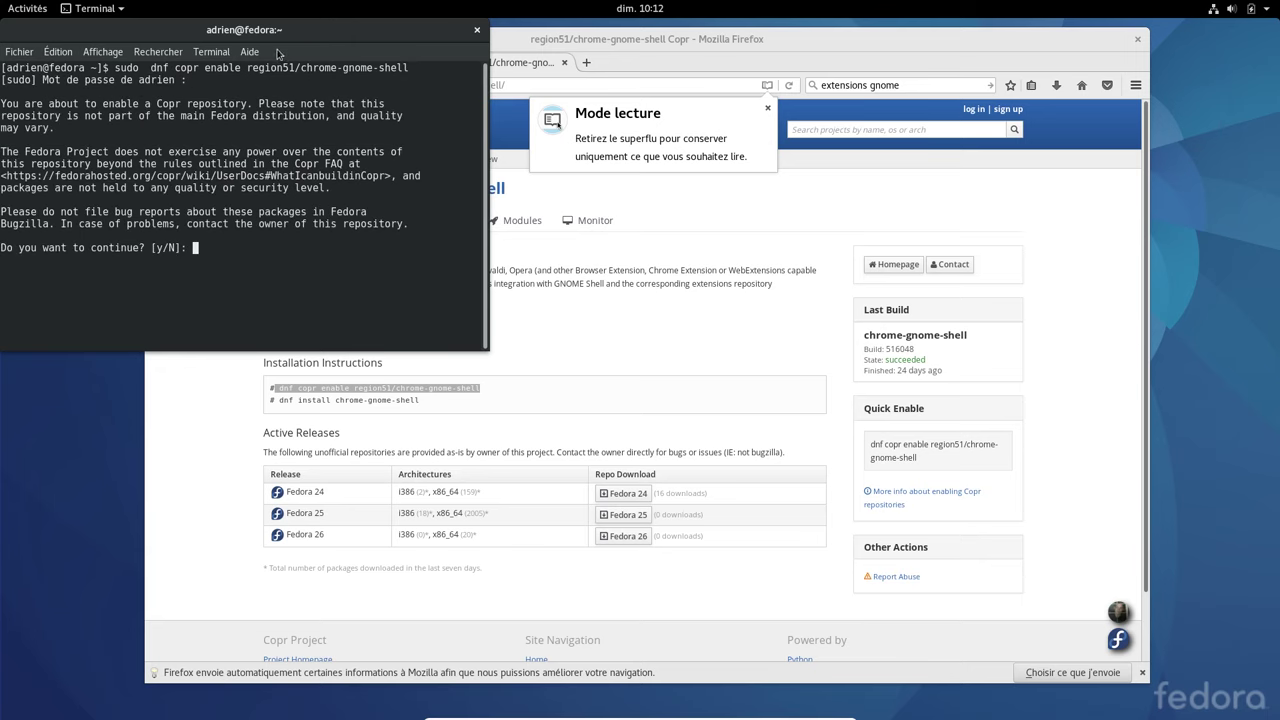
type("y")
key("Return")
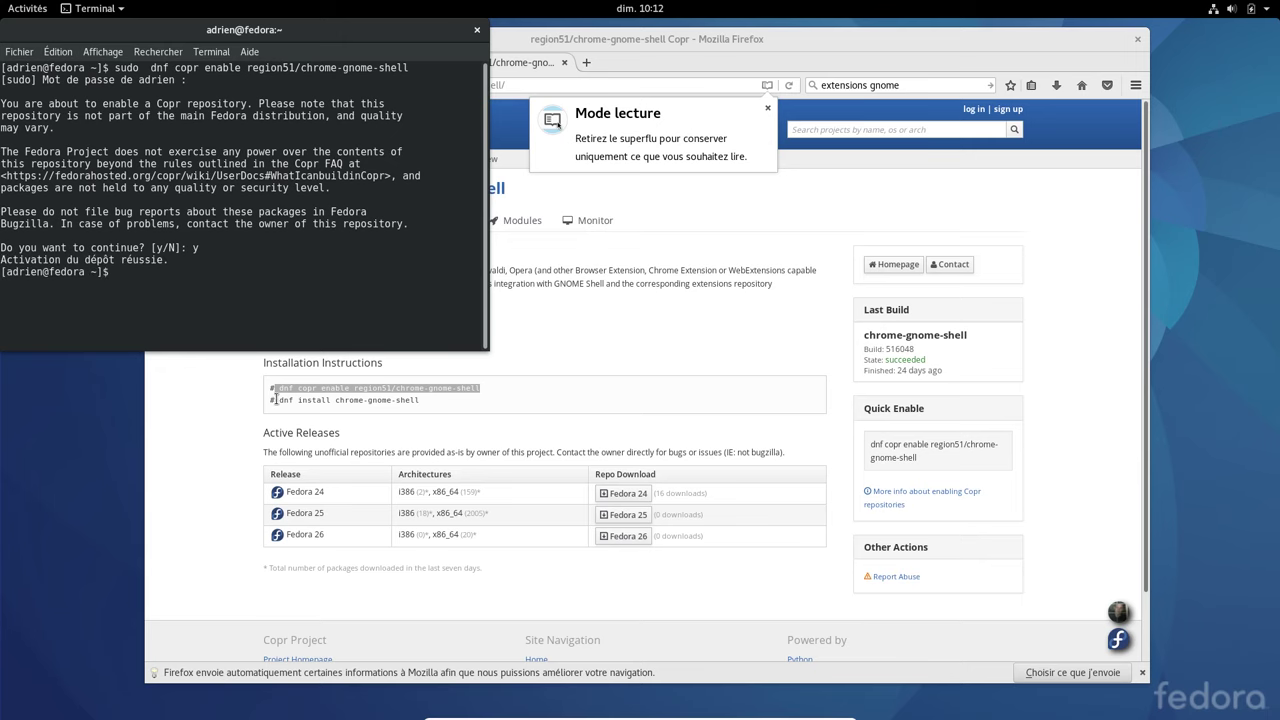
Try to run the command dnf install chrome-gnome-shell, copied from the Copr page's instructions, in the Terminal
left_click_drag(278, 400, 570, 405)
left_click(93, 205)
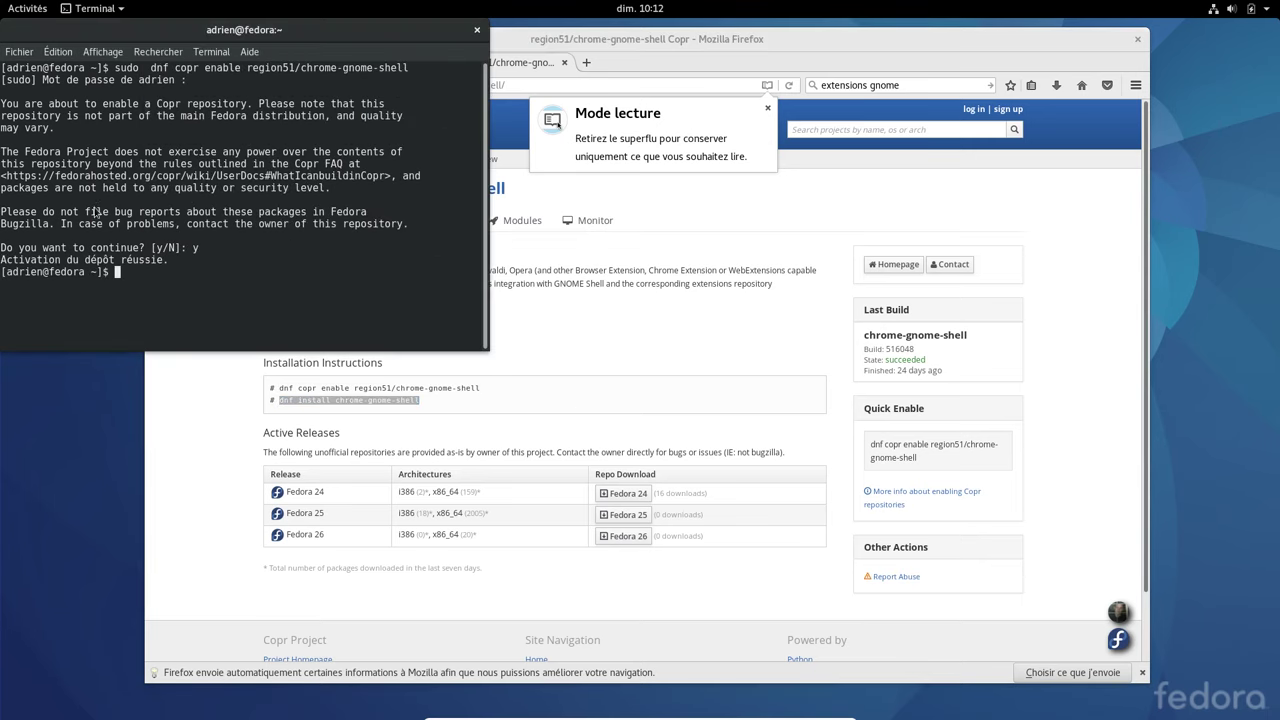
right_click(93, 205)
left_click(140, 274)
key("Return")
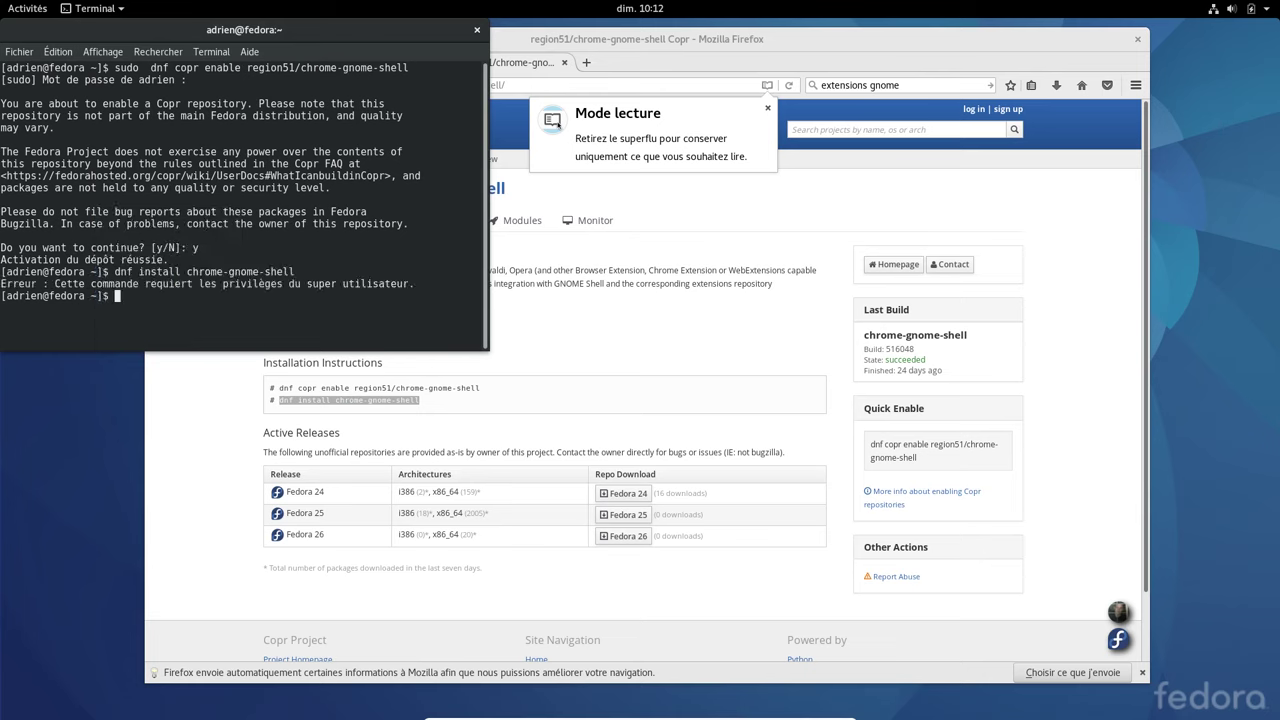
Rerun the installation as sudo dnf install chrome-gnome-shell, move the terminal window clear and approve the transaction with o
key("Up")
key("Home")
type("sudo")
key("Return")
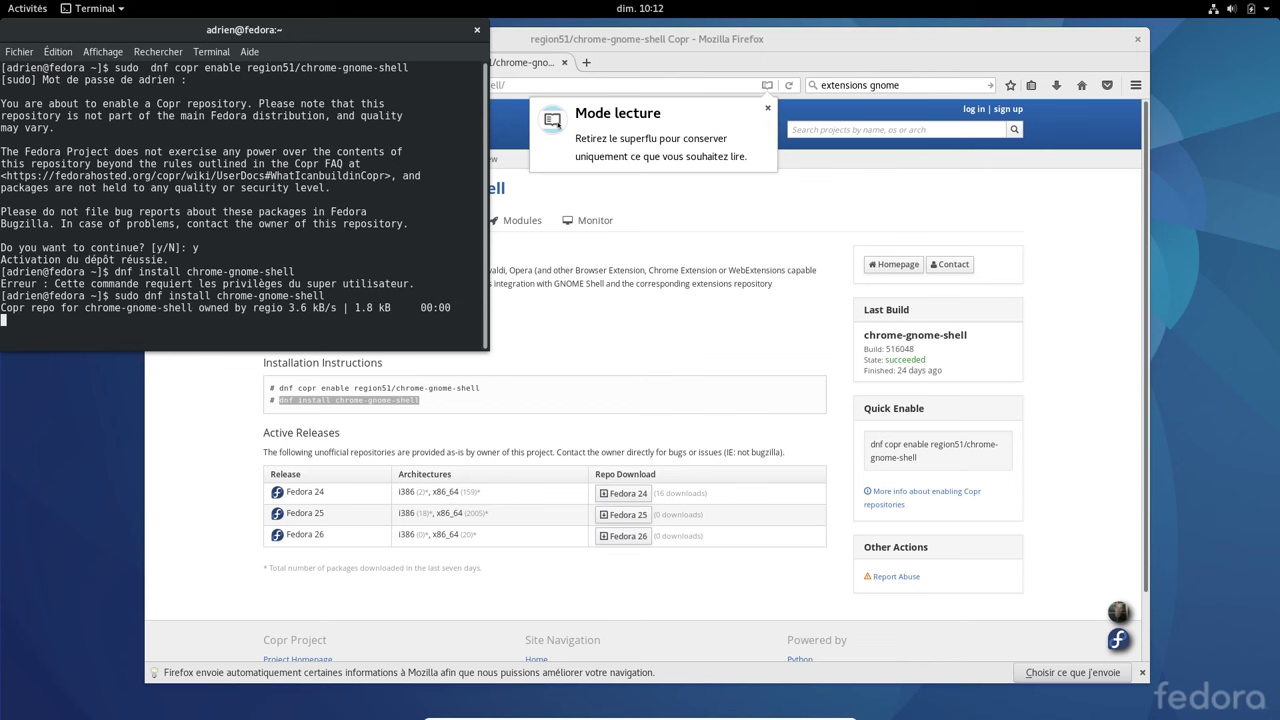
left_click_drag(208, 38, 533, 108)
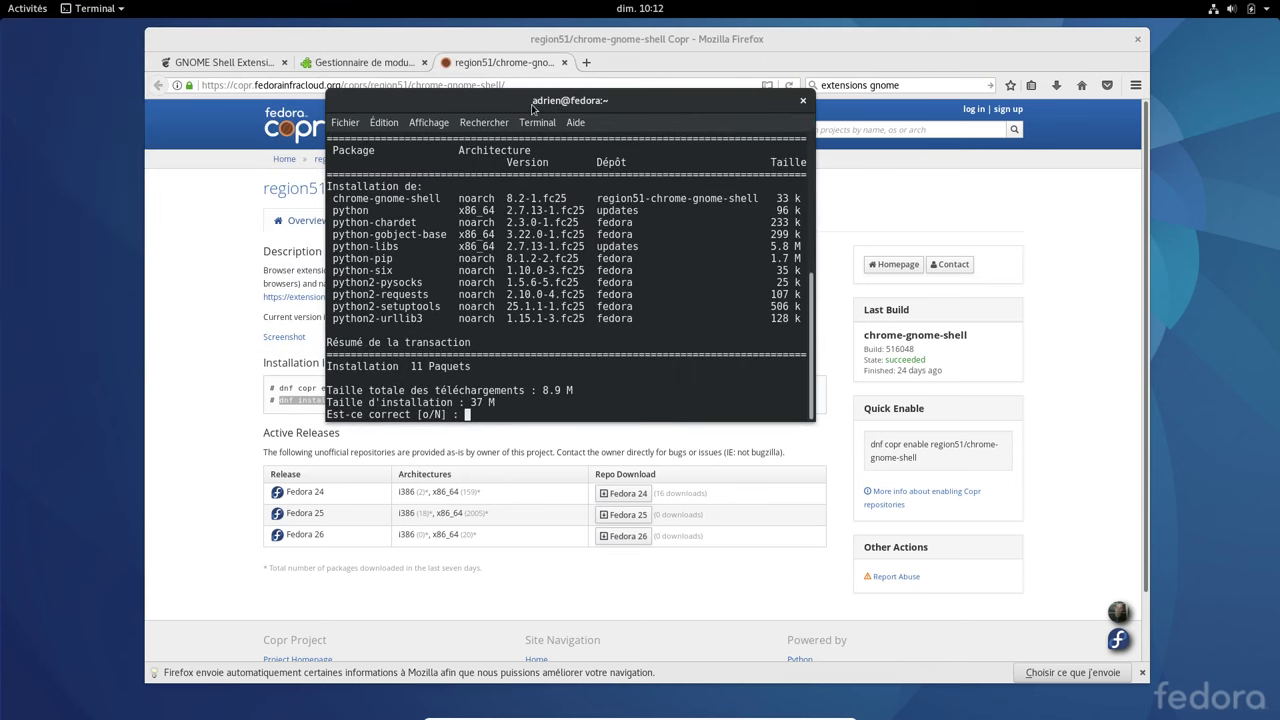
type("o")
key("Return")
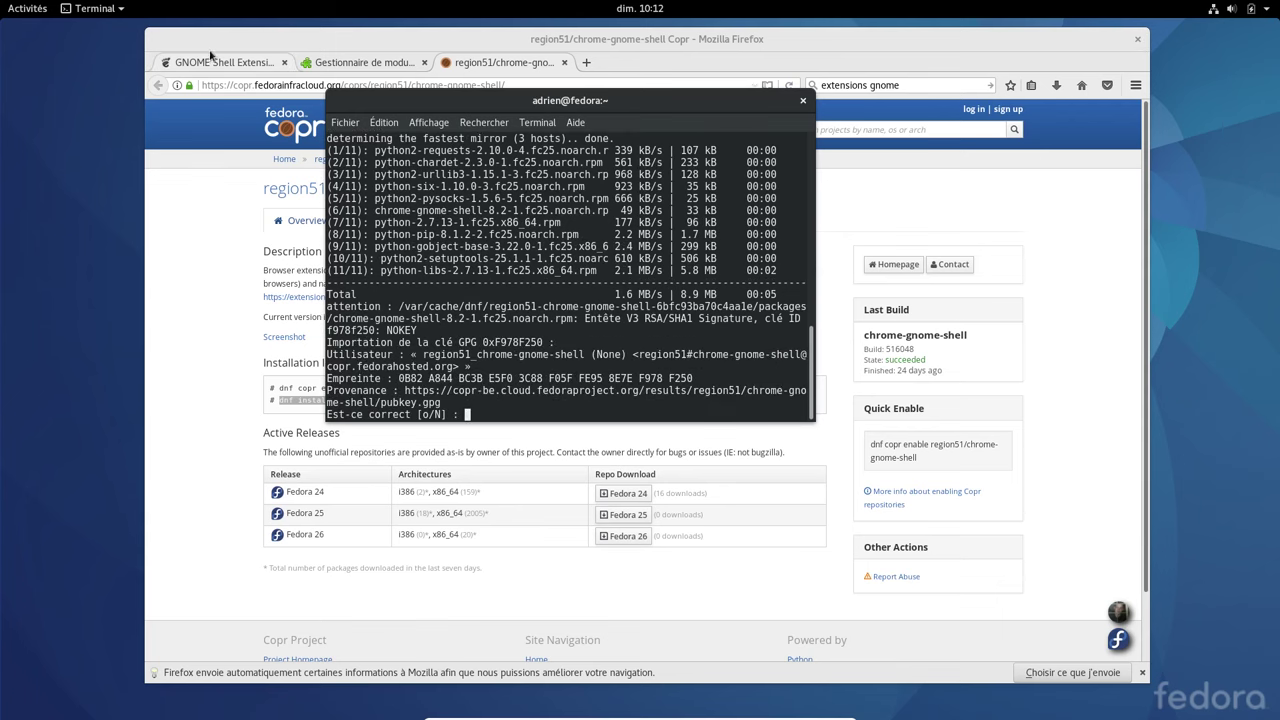
Accept the import of the Copr repository's GPG key by answering o to the confirmation prompts
type("o")
key("Return")
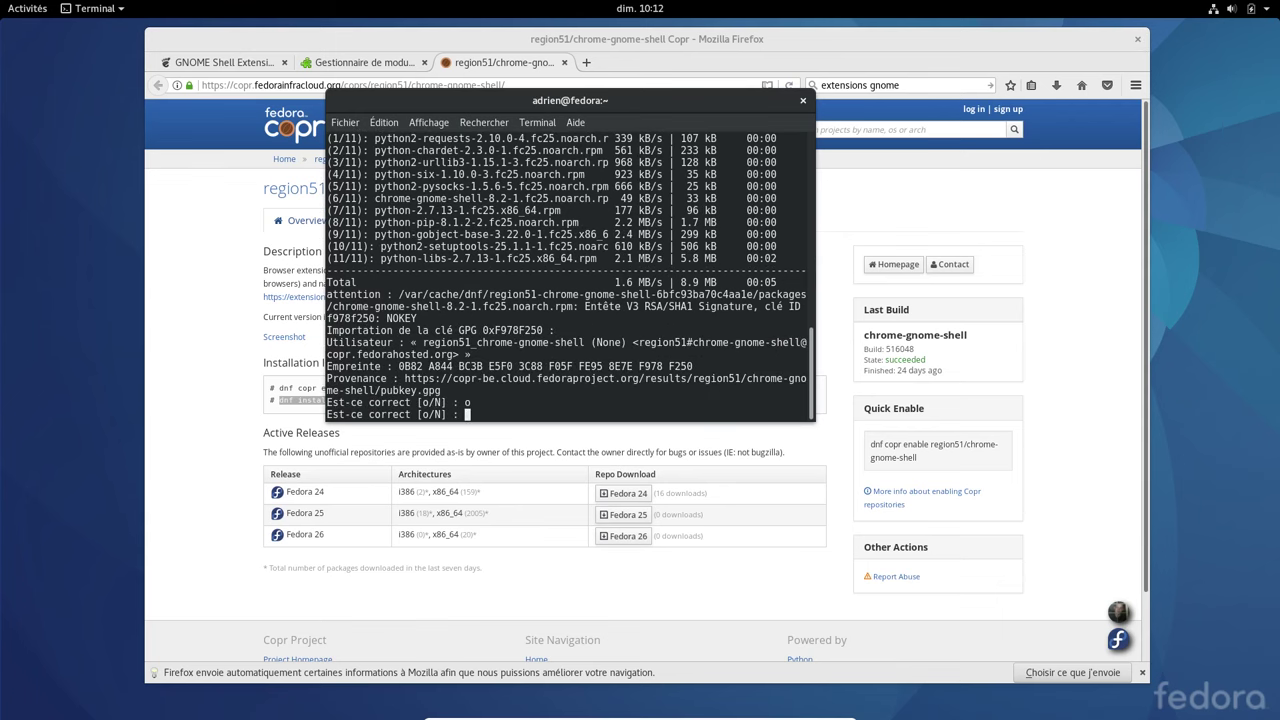
type("o")
key("Return")
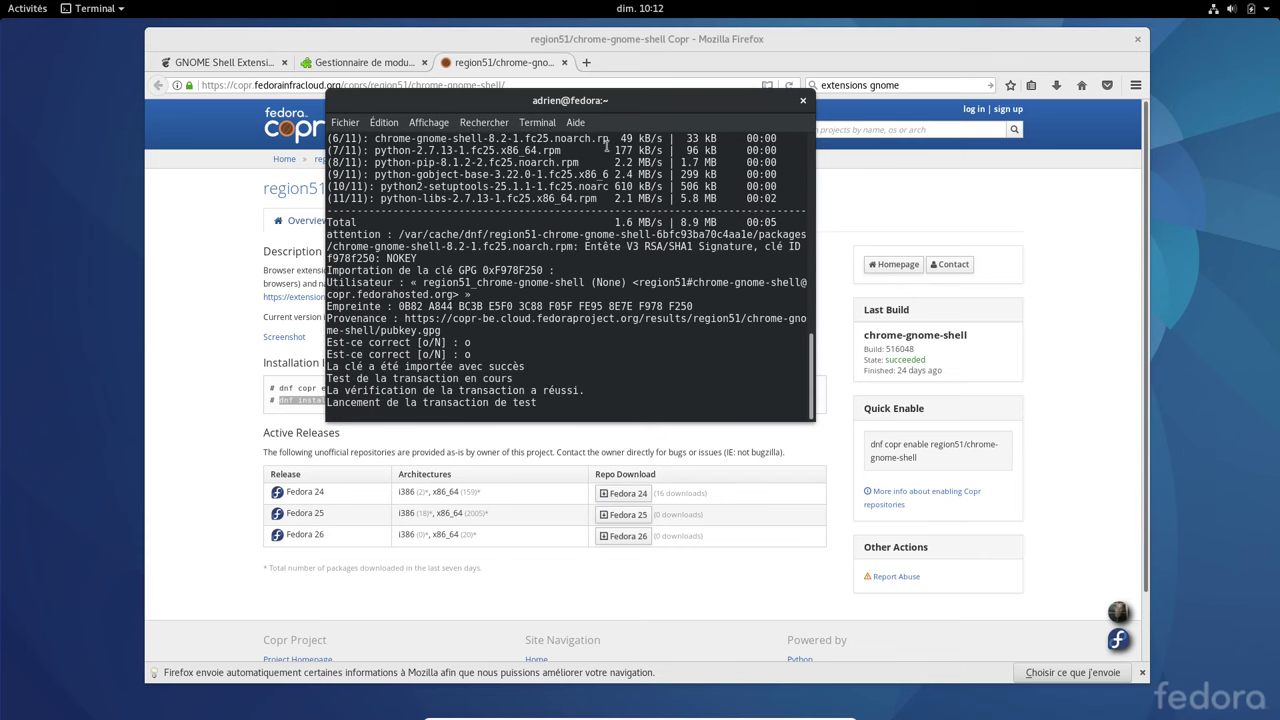
Show the bookmarks toolbar in Firefox and add the GNOME Shell Extensions site to it as a bookmark
left_click(227, 62)
right_click(227, 62)
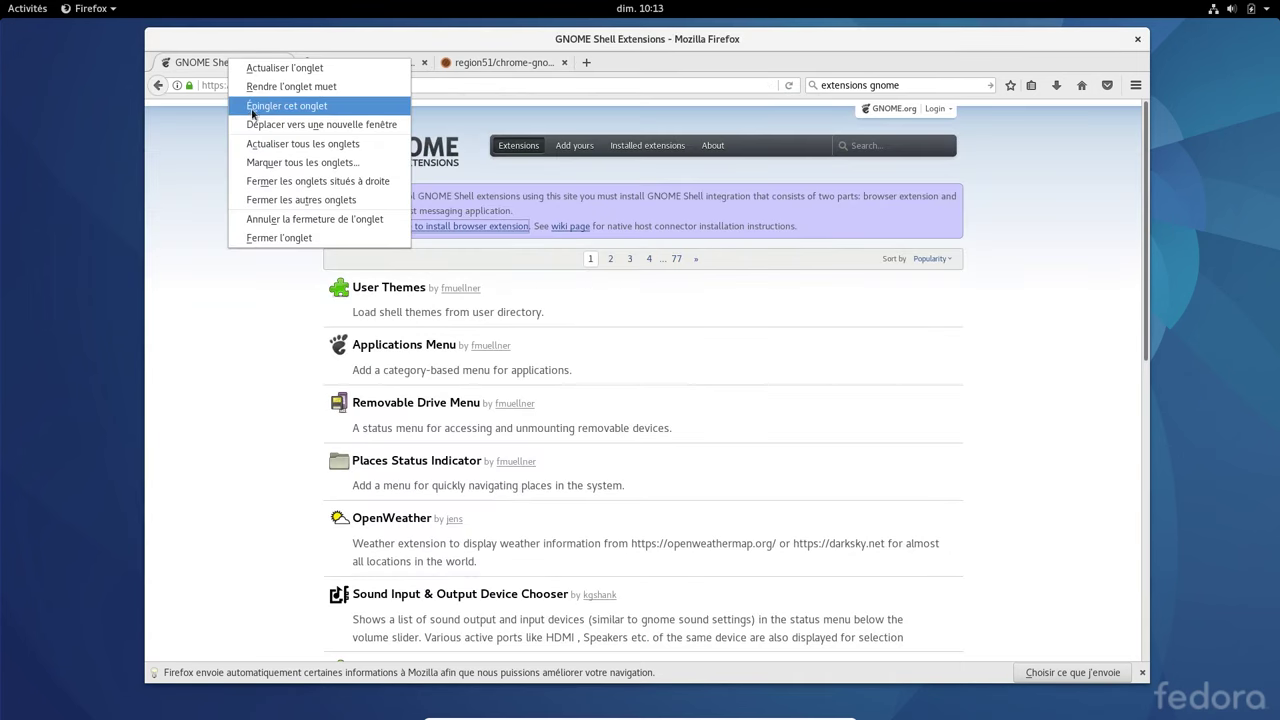
left_click(209, 130)
right_click(213, 100)
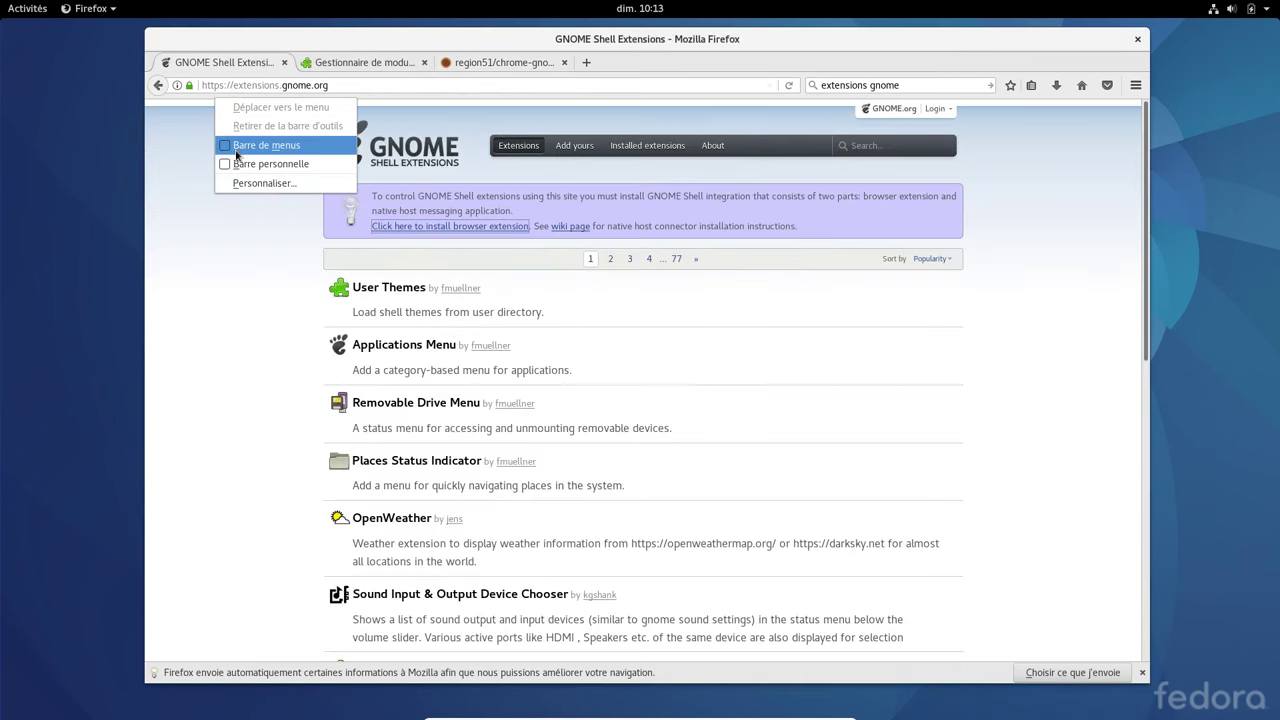
left_click(238, 165)
left_click_drag(196, 88, 410, 106)
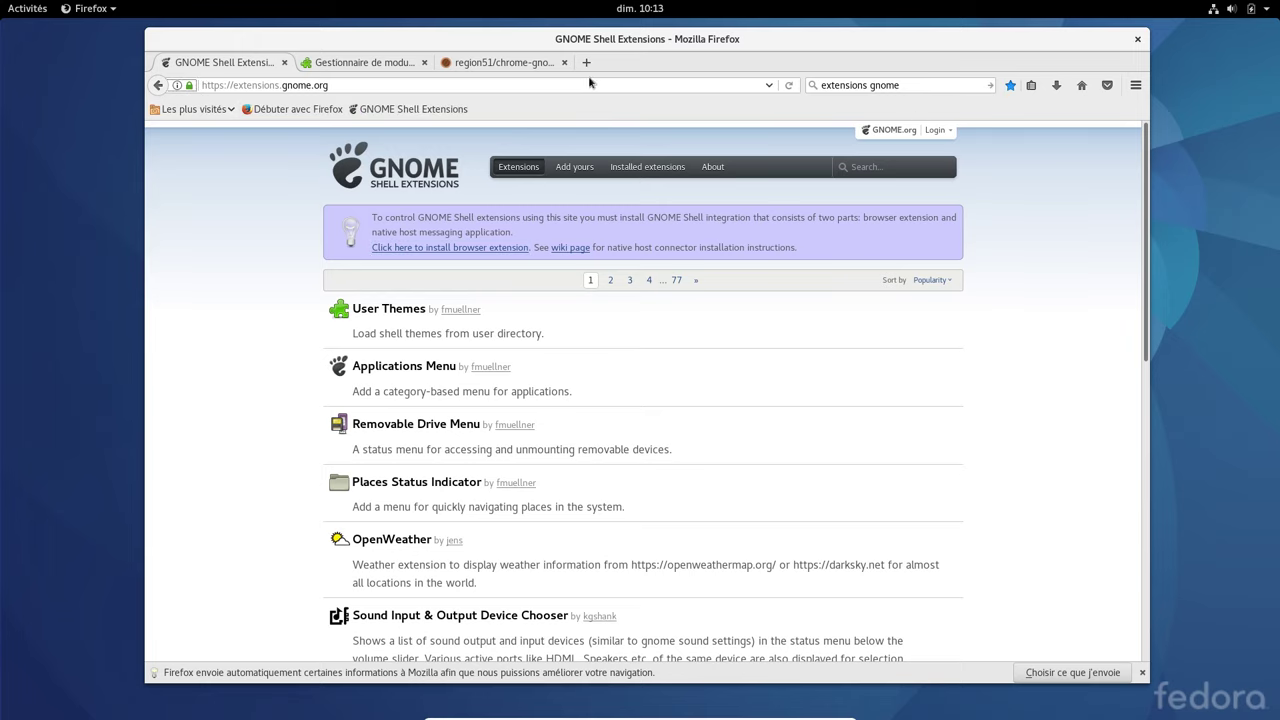
Close Firefox with all its open tabs, and close the Terminal window
left_click(1137, 39)
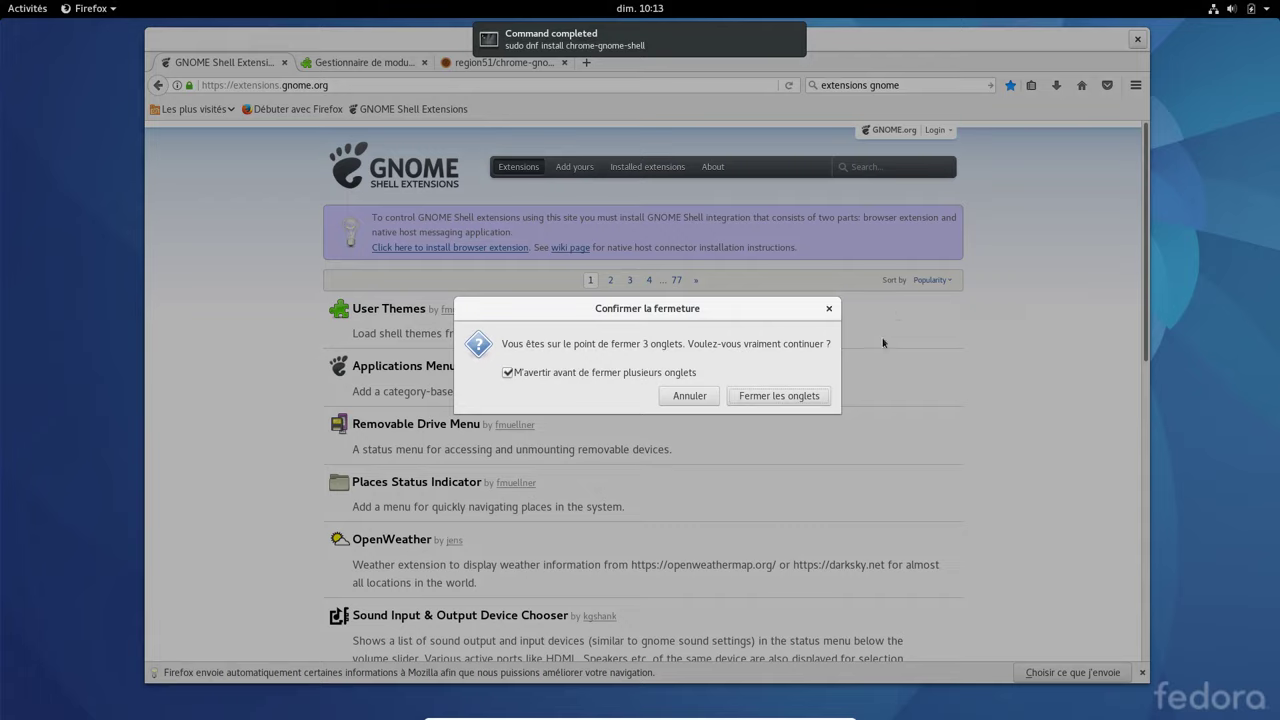
left_click(788, 394)
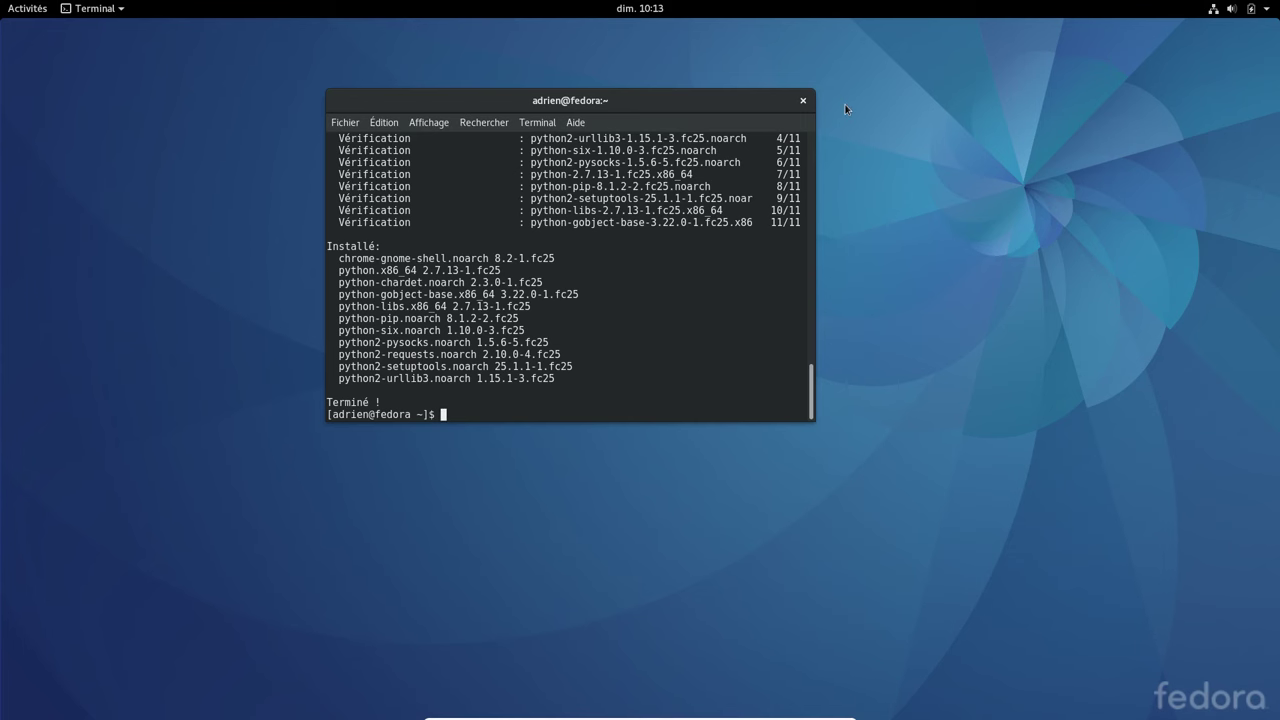
left_click(802, 101)
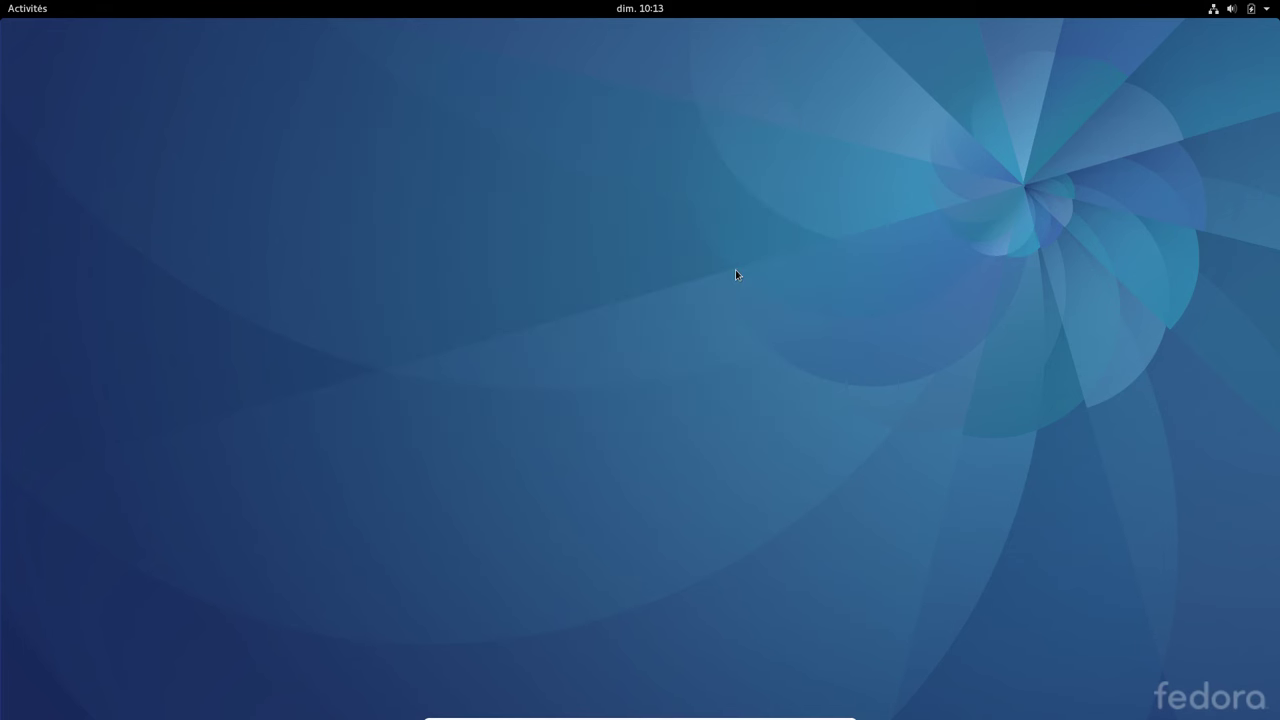
Restart GNOME Shell by running the command r from the desktop's run-command prompt
key("alt+F2")
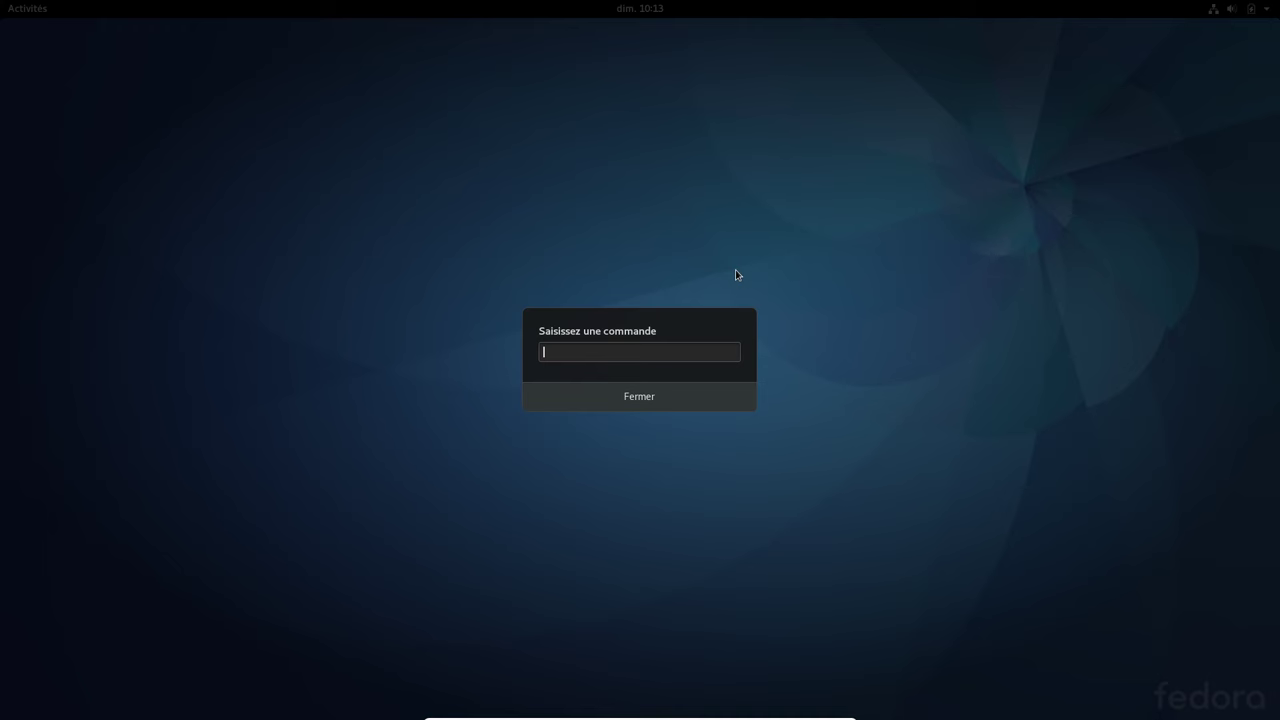
type("r")
key("Return")
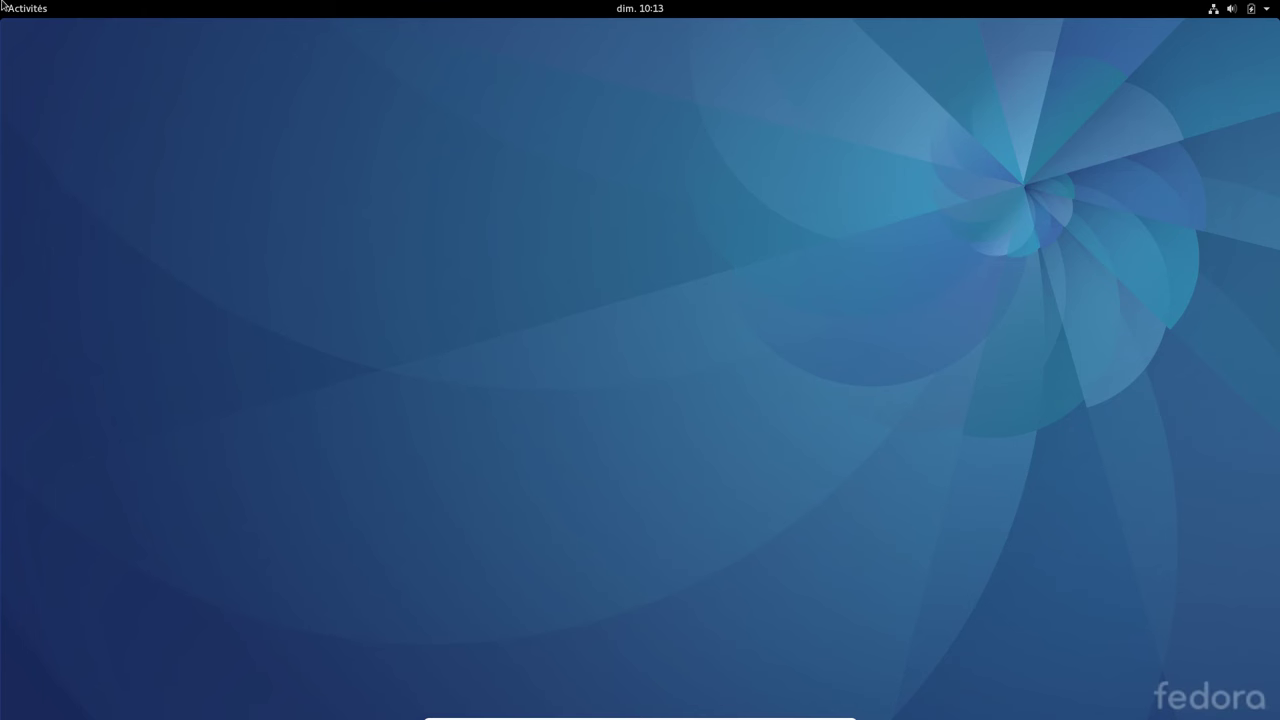
Open Files, restart GNOME Shell again with the command r while its window is open, and close Files
left_click(13, 17)
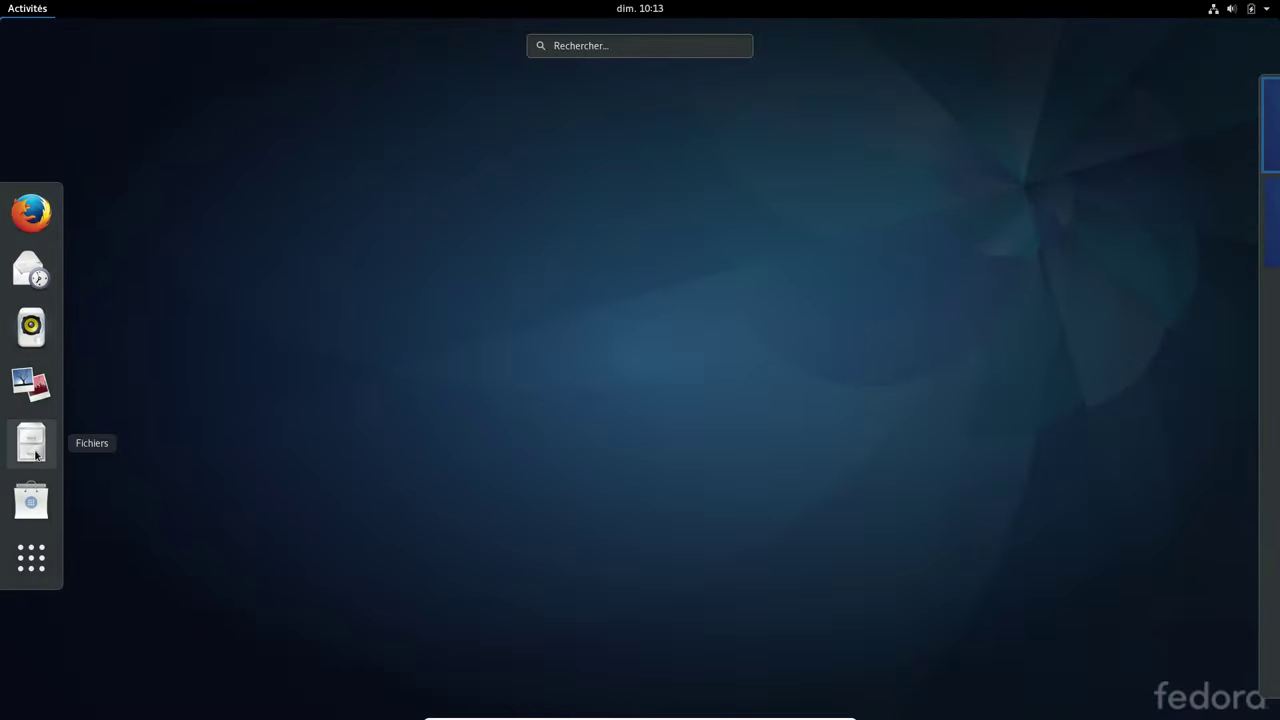
left_click(29, 443)
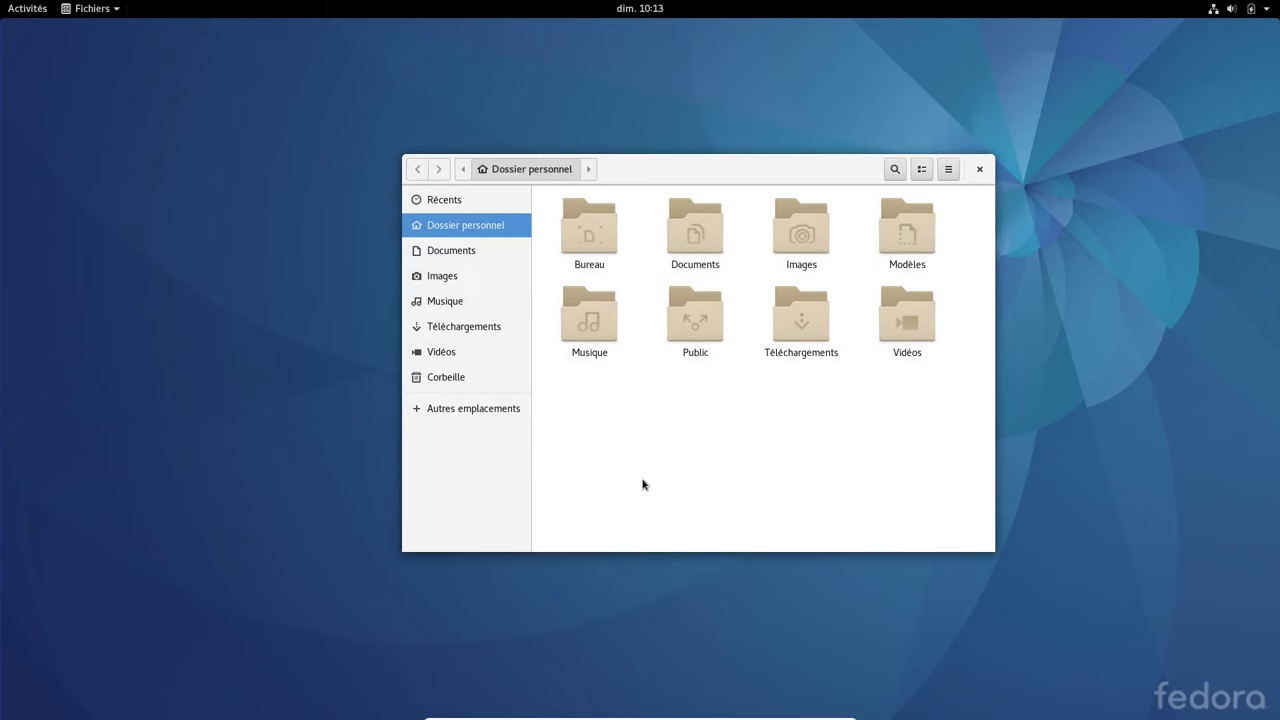
key("alt+F2")
type("r")
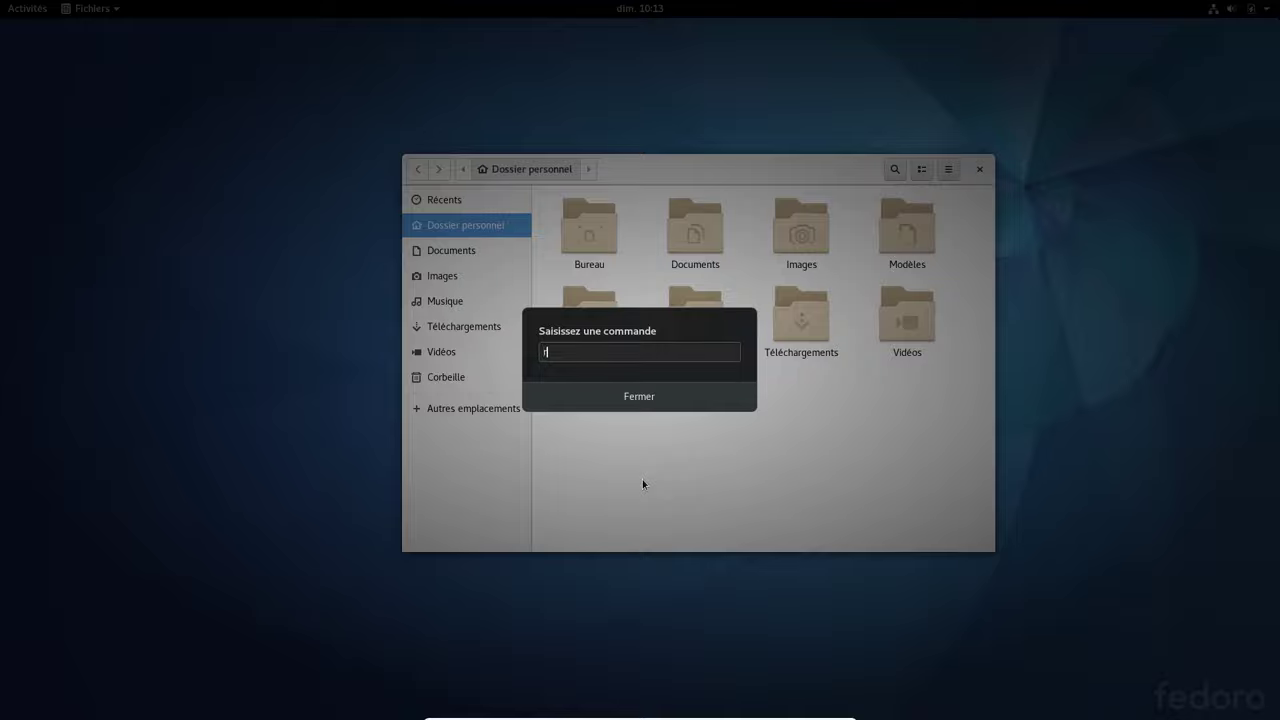
key("Return")
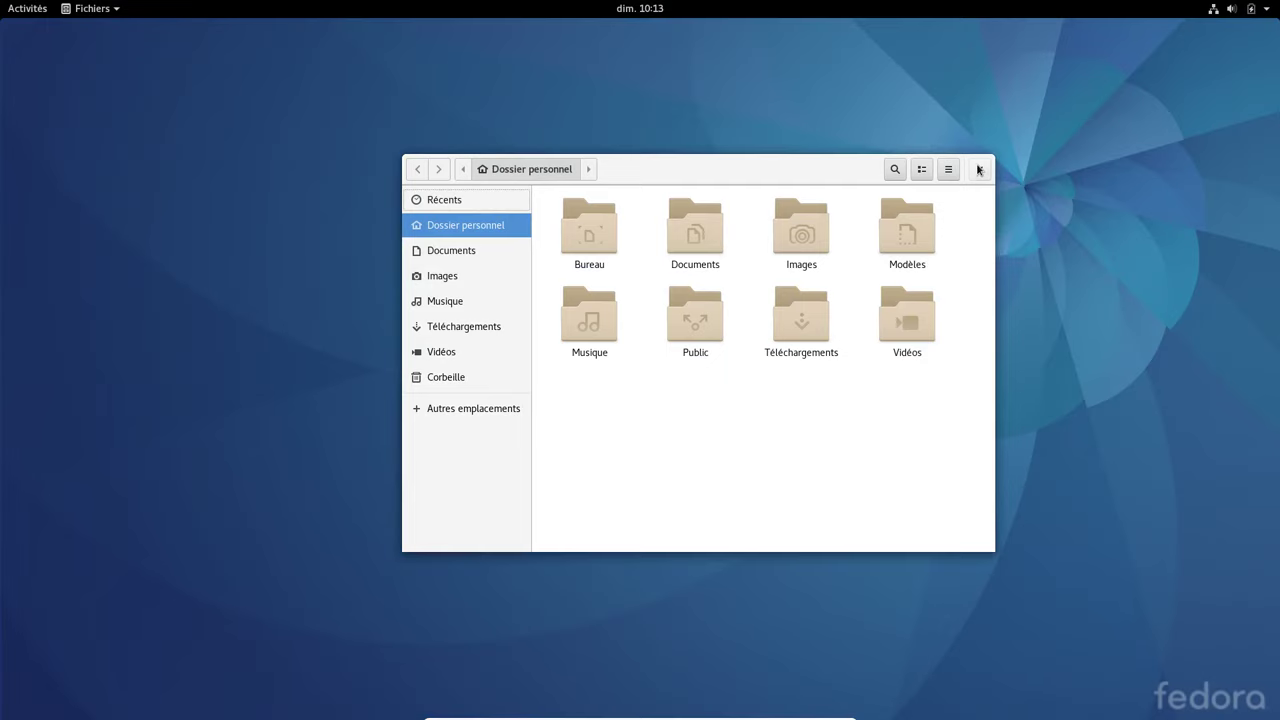
left_click(980, 169)
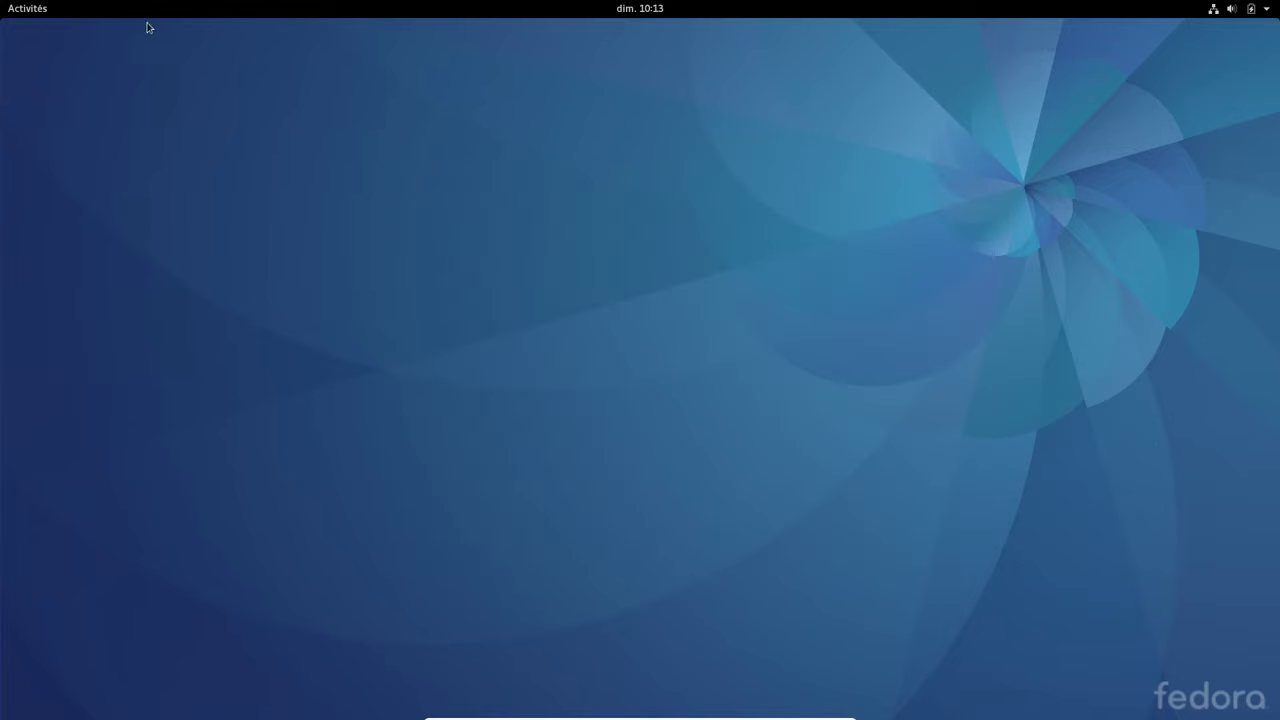
Reopen Firefox and load the GNOME Shell Extensions site from its bookmark
left_click(36, 12)
left_click(30, 214)
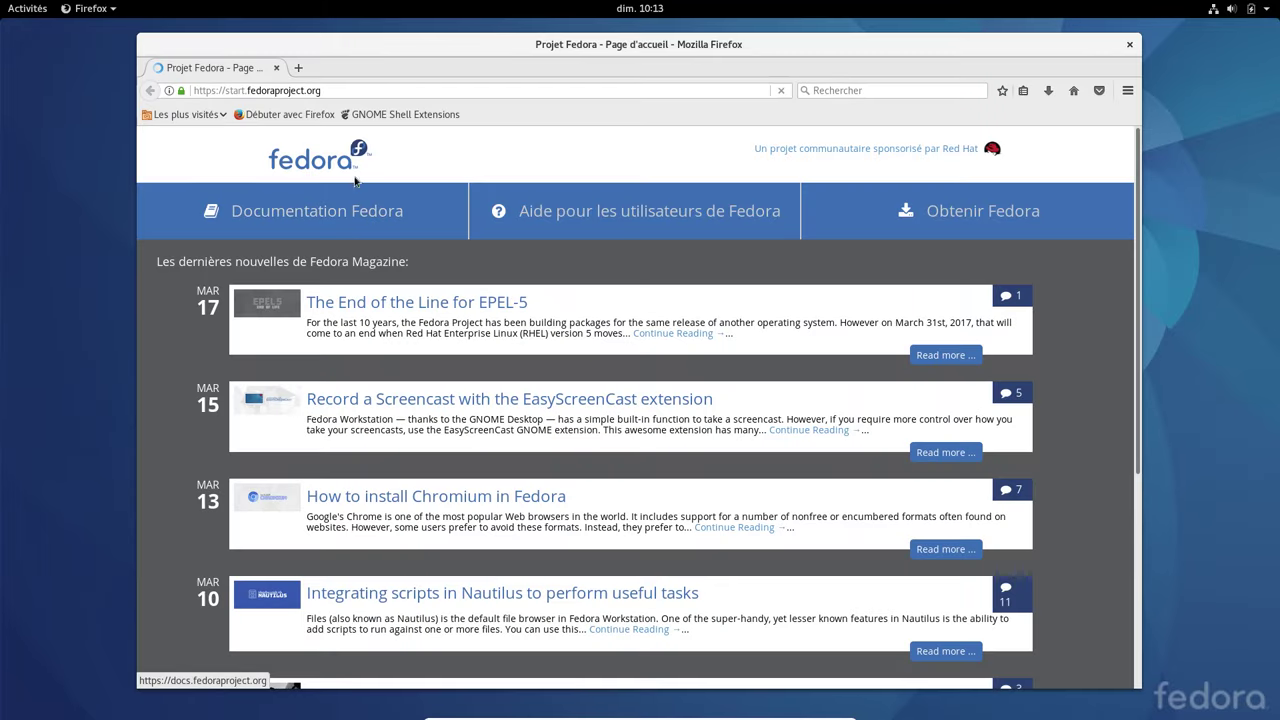
left_click(377, 113)
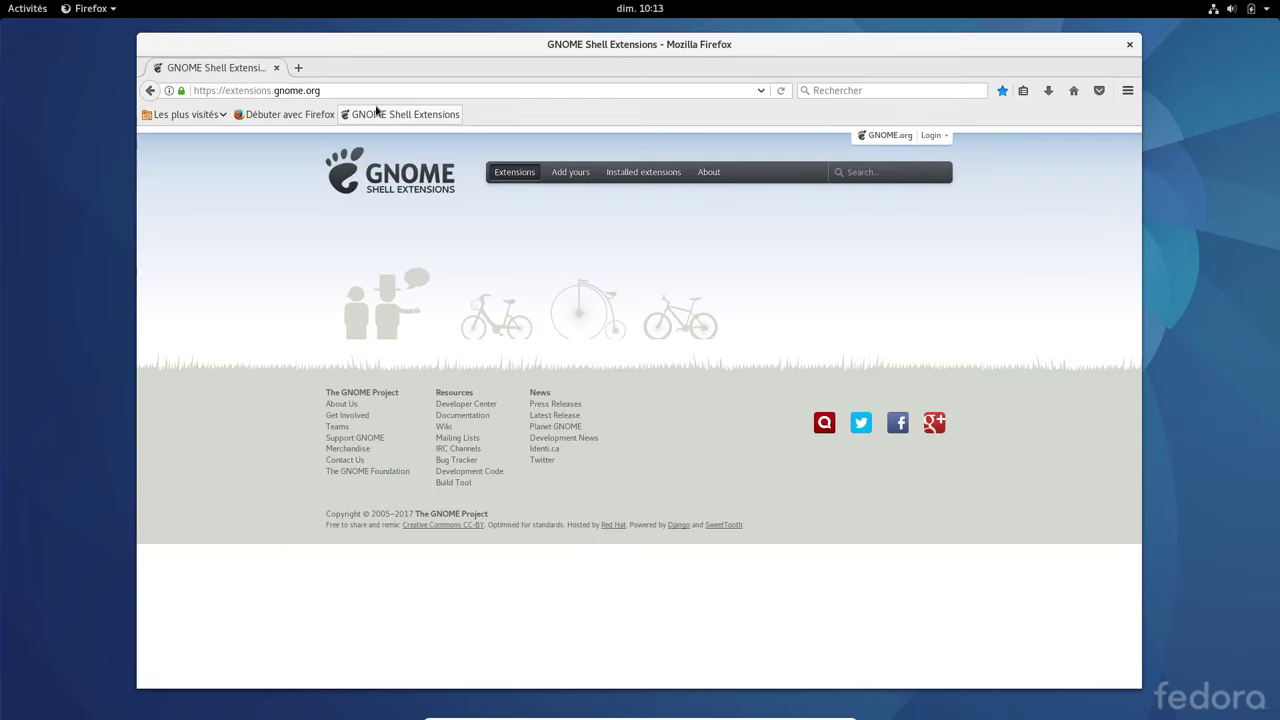
Search the extensions site for dash to panel, then turn on and install the Dash to Panel extension
left_click(866, 174)
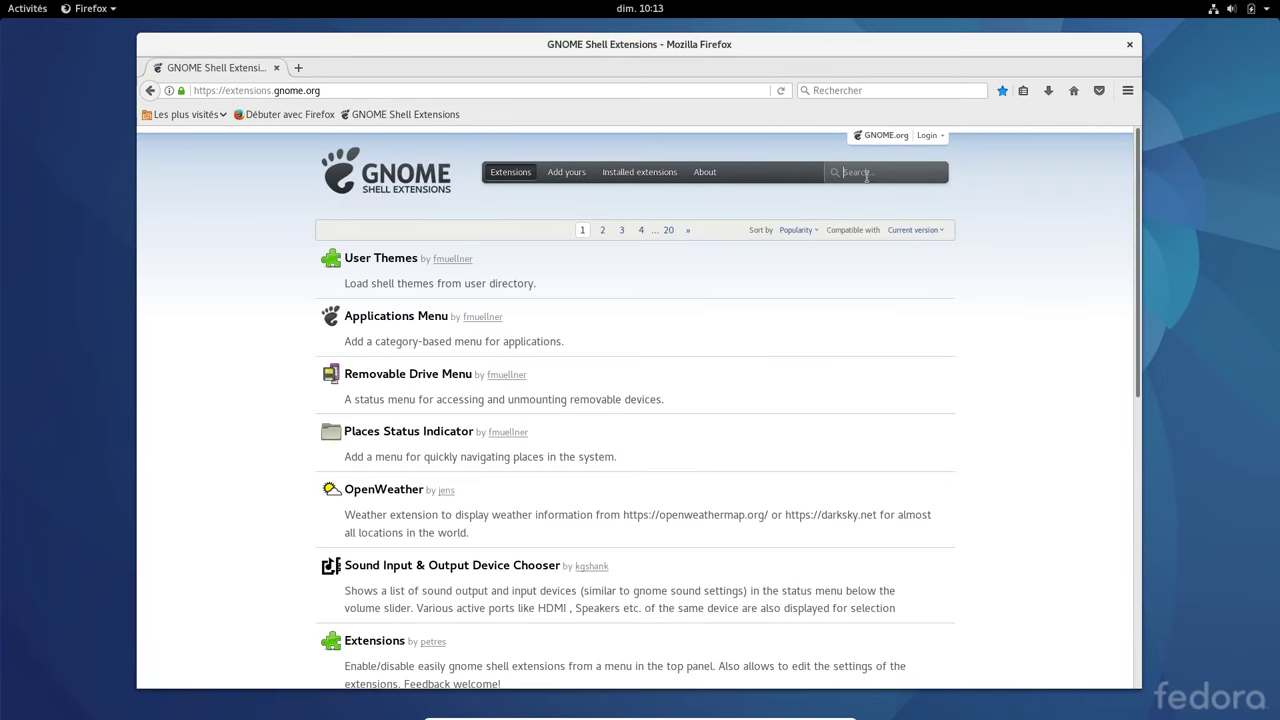
type("dash t")
type("o panel")
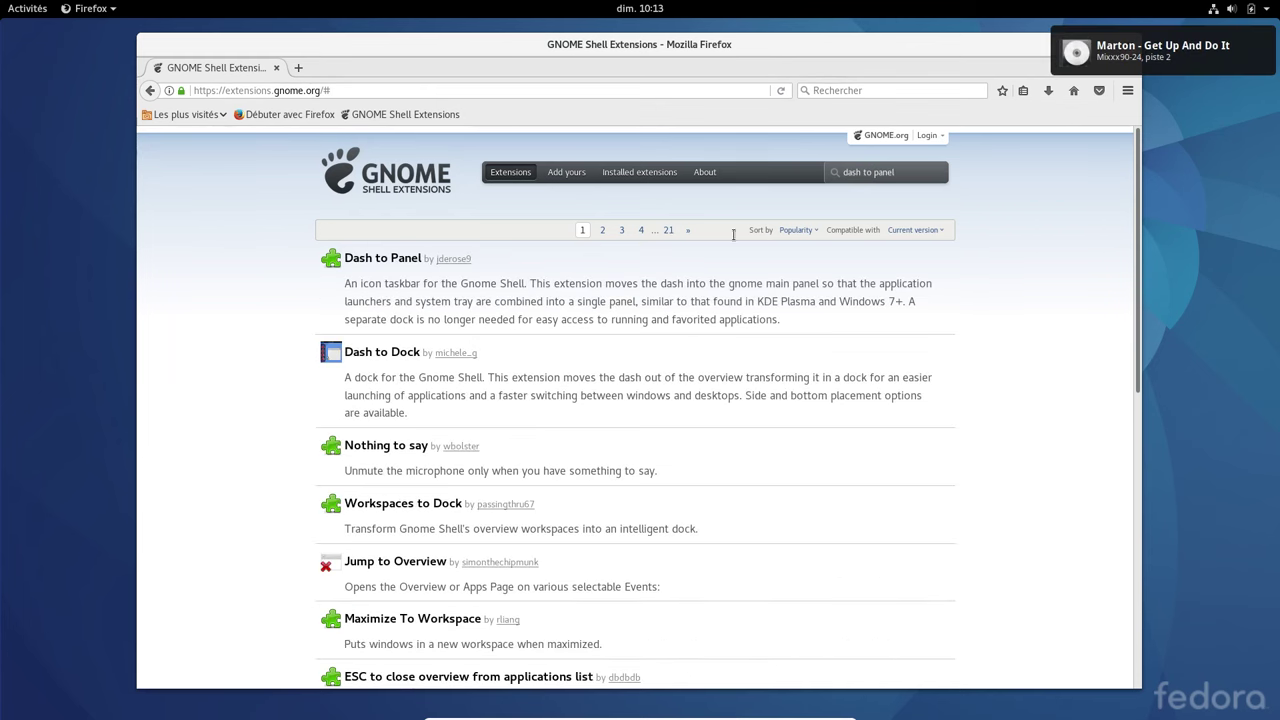
left_click(381, 259)
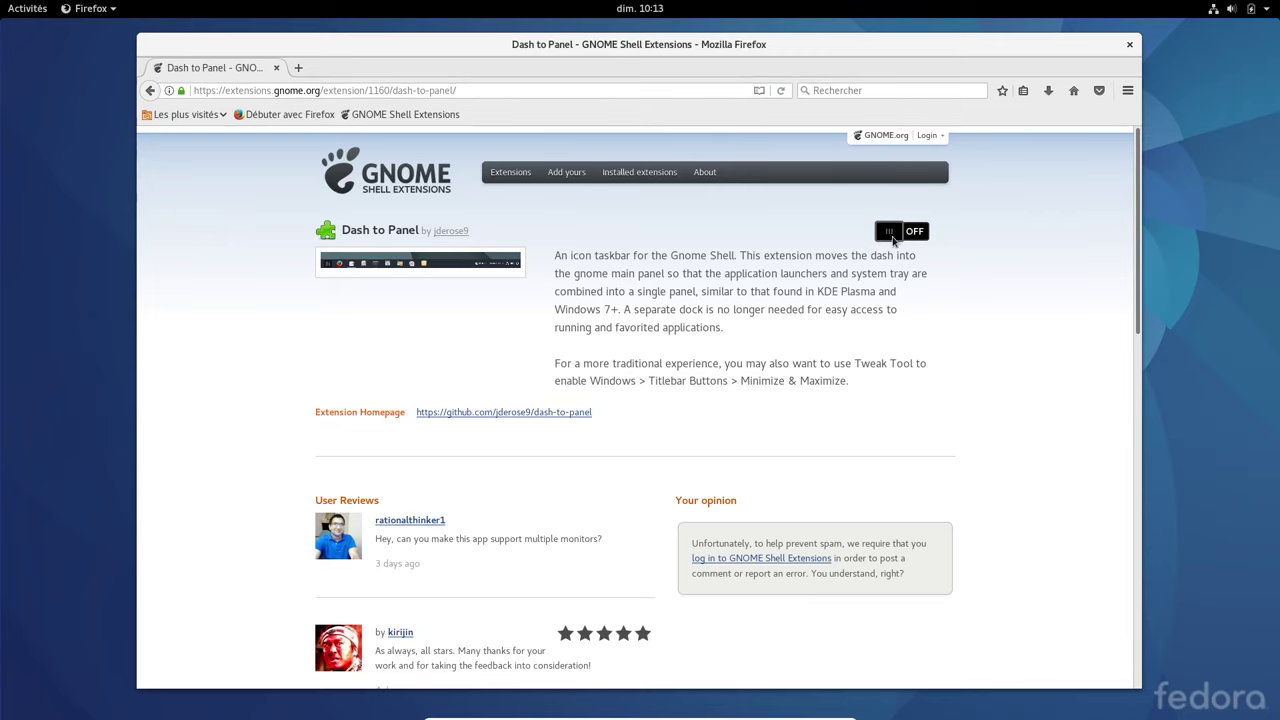
left_click(893, 238)
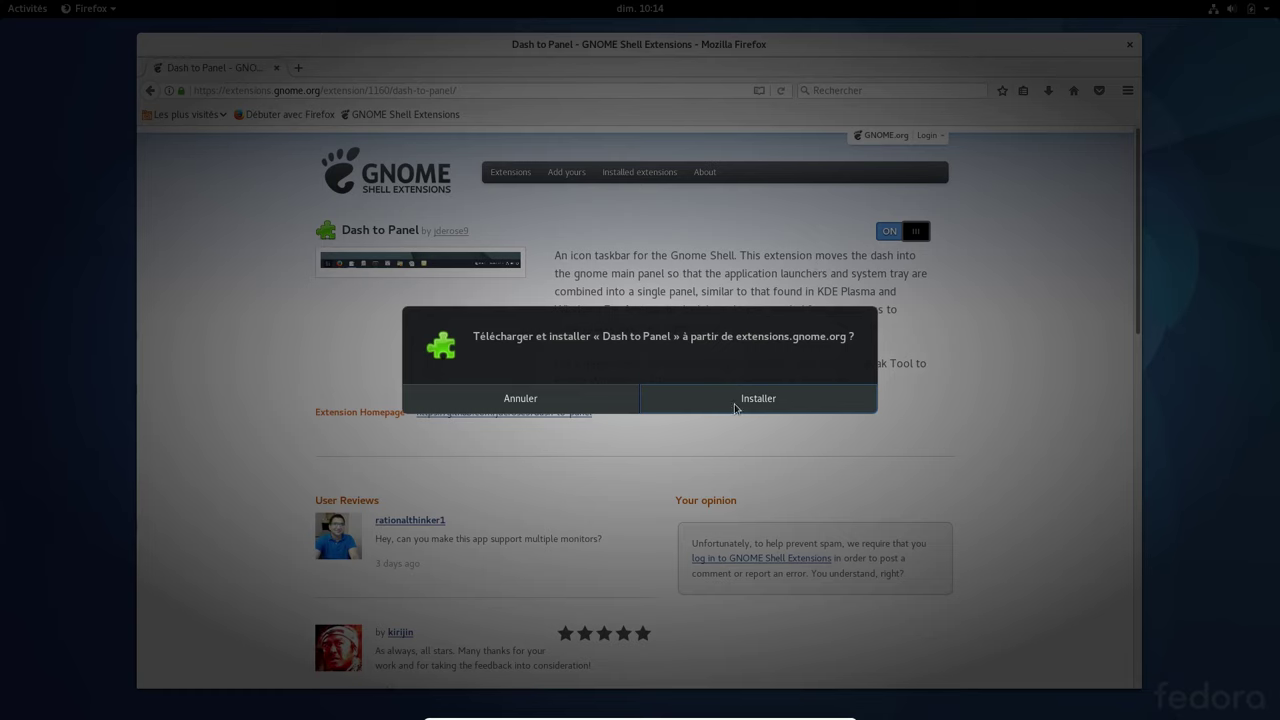
left_click(740, 402)
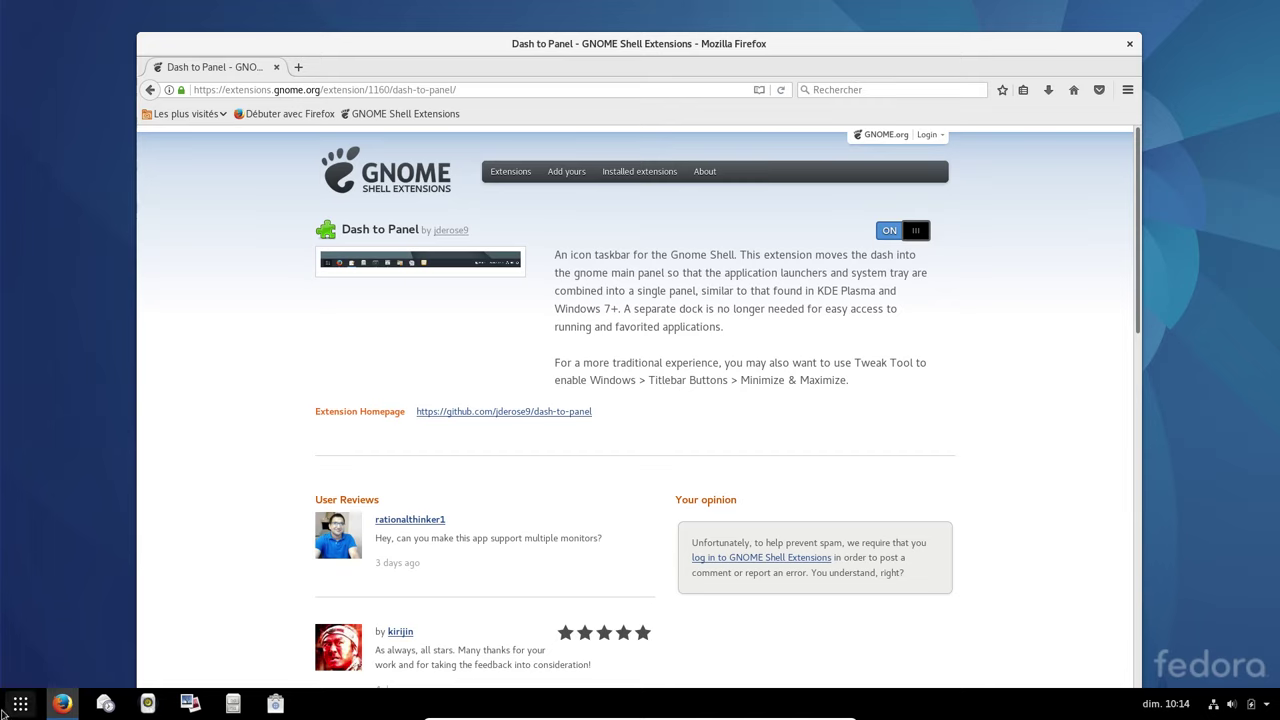
Examine the calendar, system menu and application grid as reached from the new Dash to Panel taskbar
left_click(1168, 704)
left_click(1170, 704)
left_click(1266, 705)
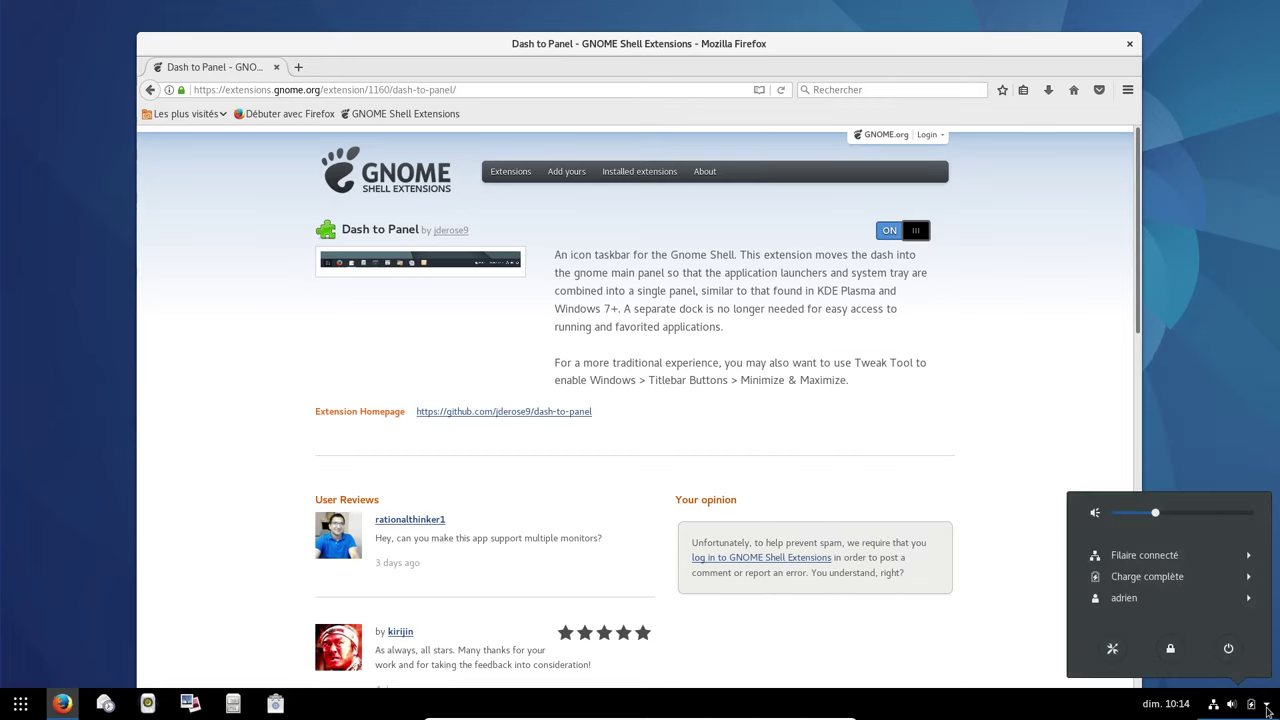
left_click(1266, 705)
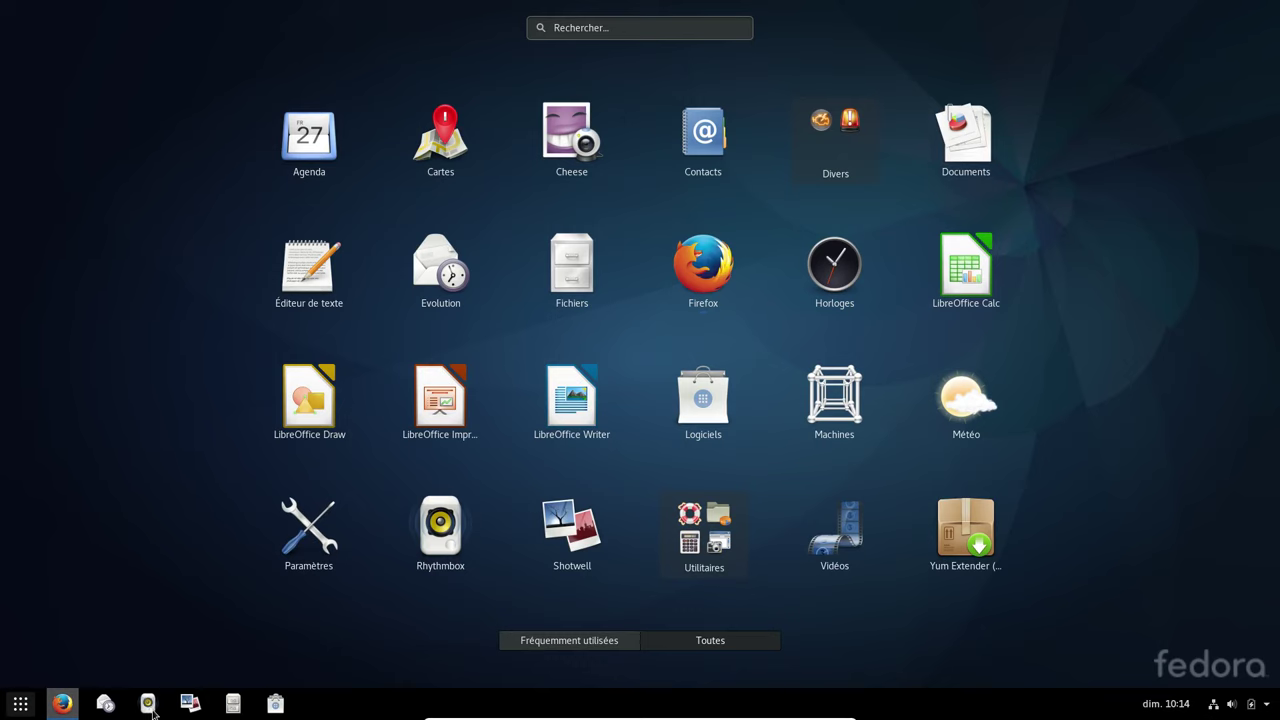
left_click(22, 706)
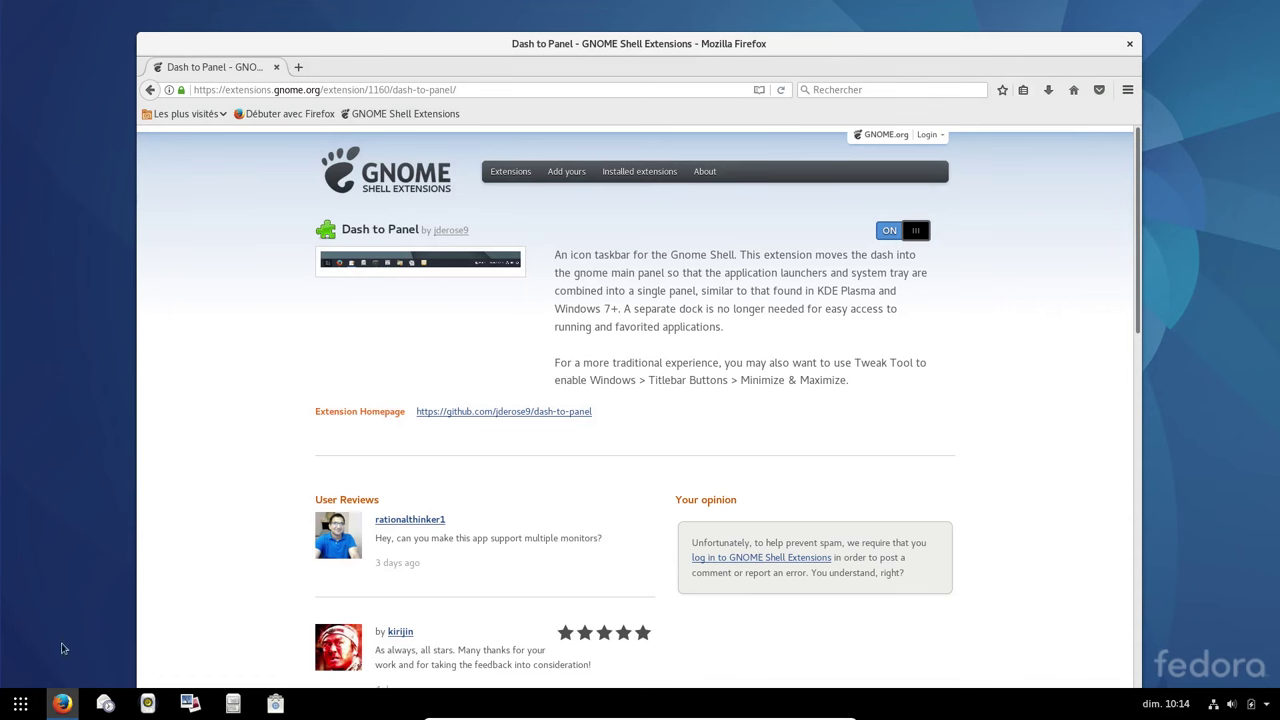
left_click(17, 706)
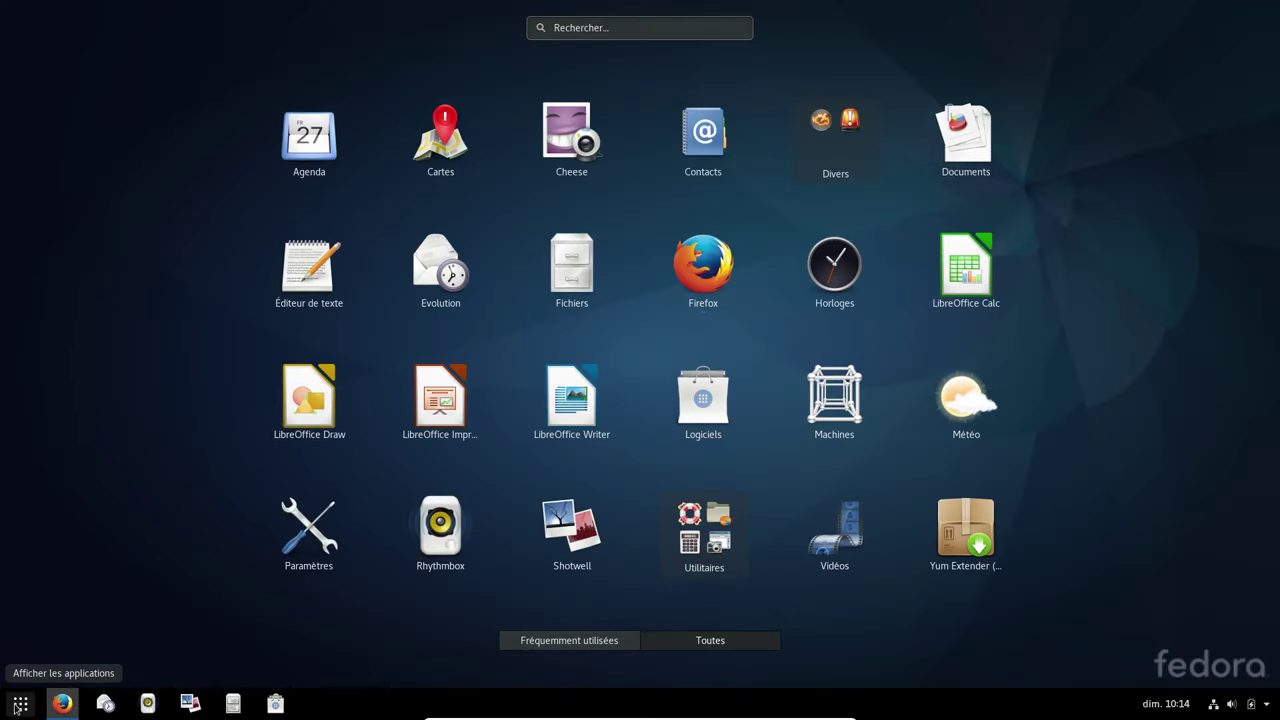
left_click(15, 708)
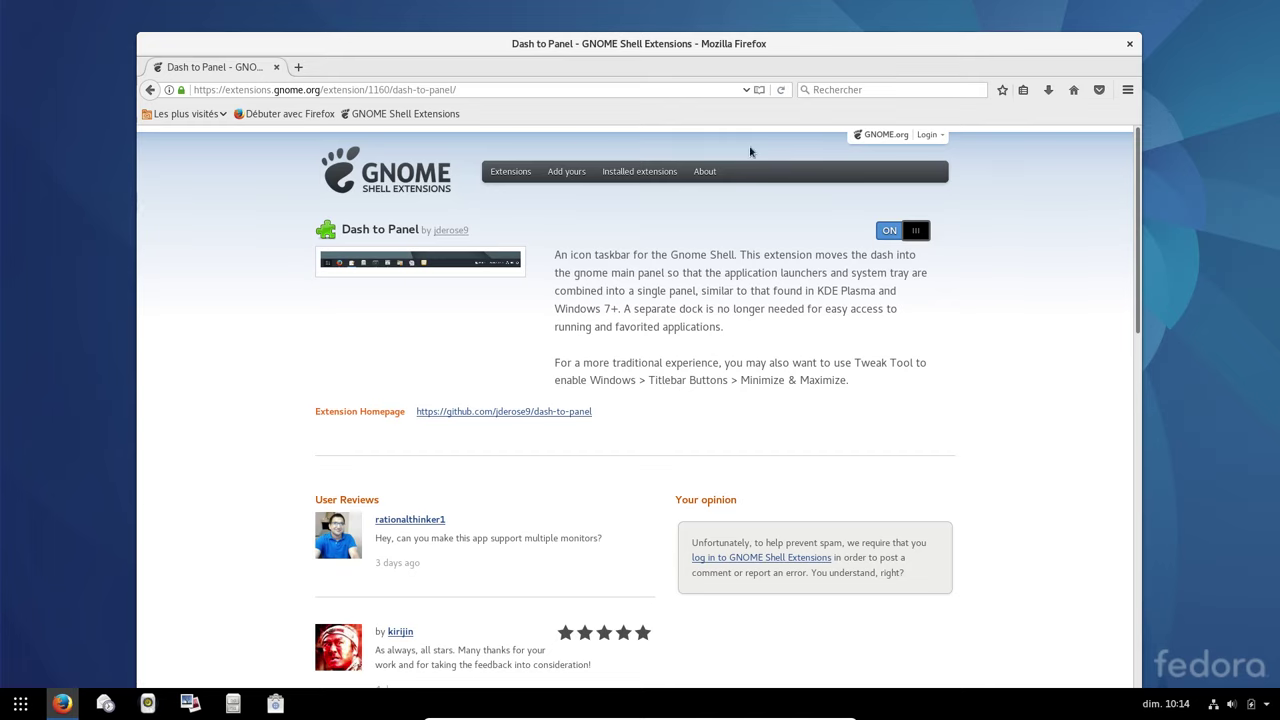
Return to the extensions listing, search for gno-, then turn on and install the Gno-Menu extension
left_click(386, 174)
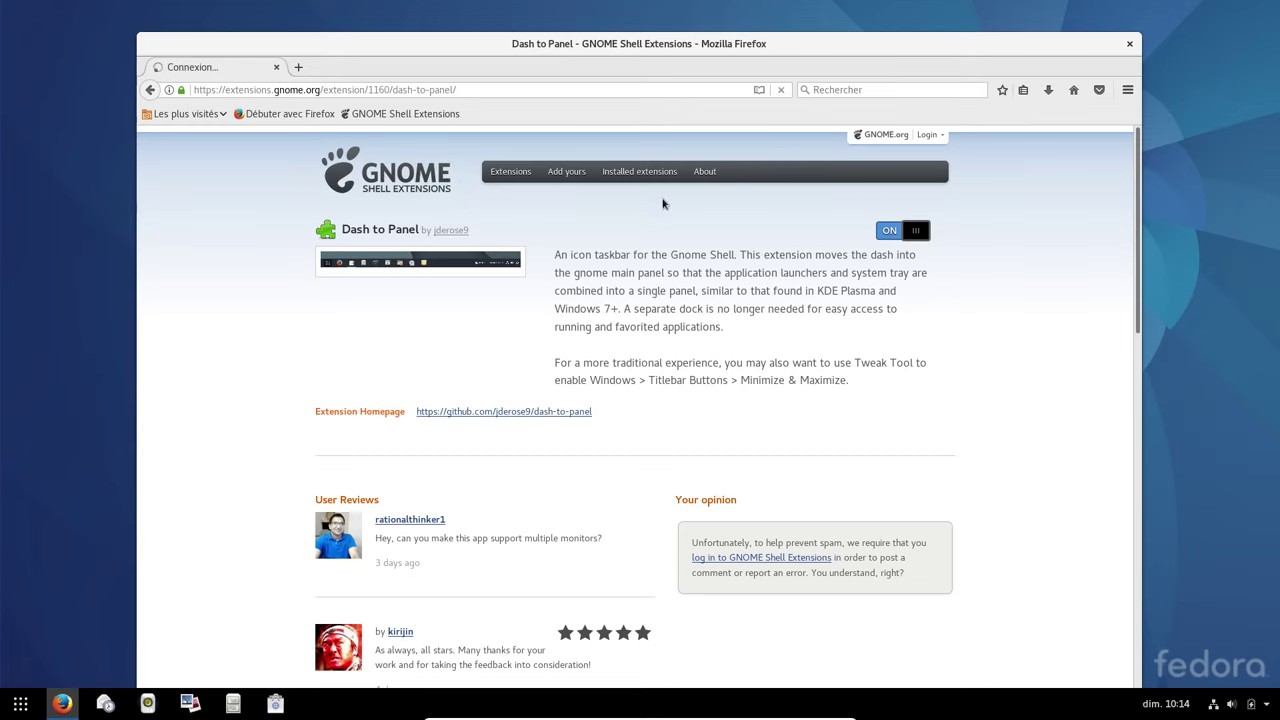
left_click(858, 172)
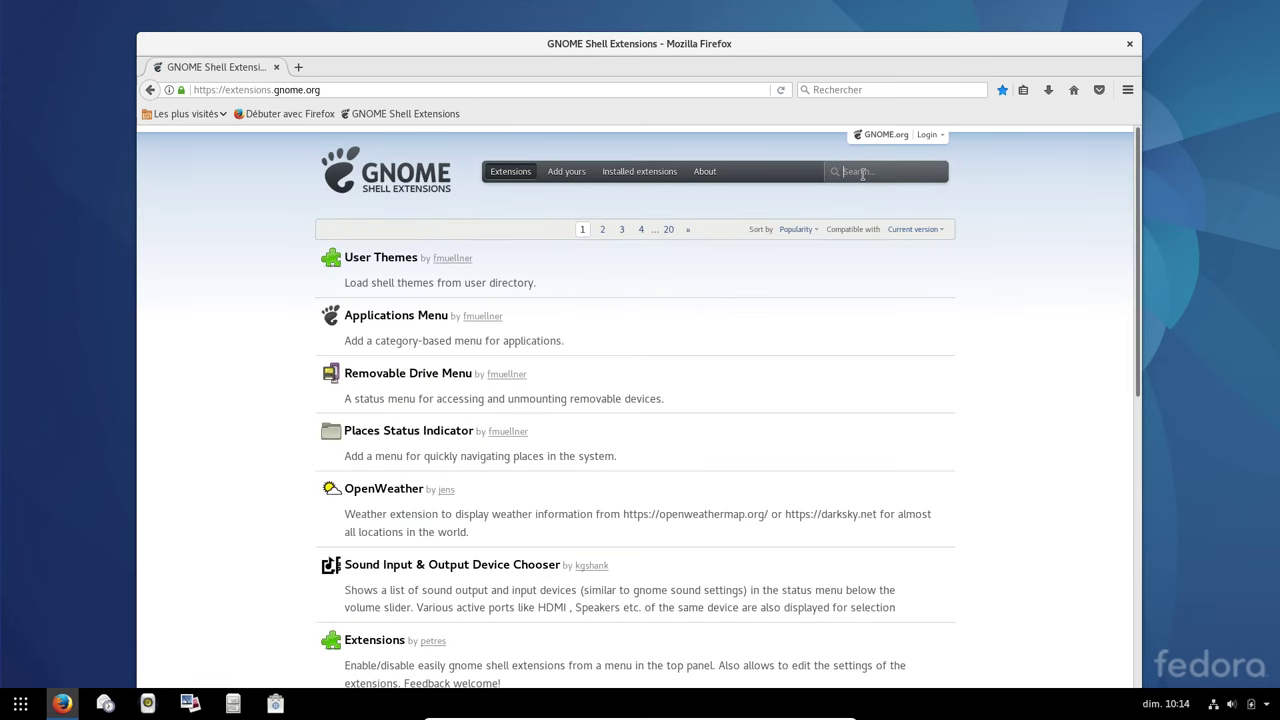
type("gn")
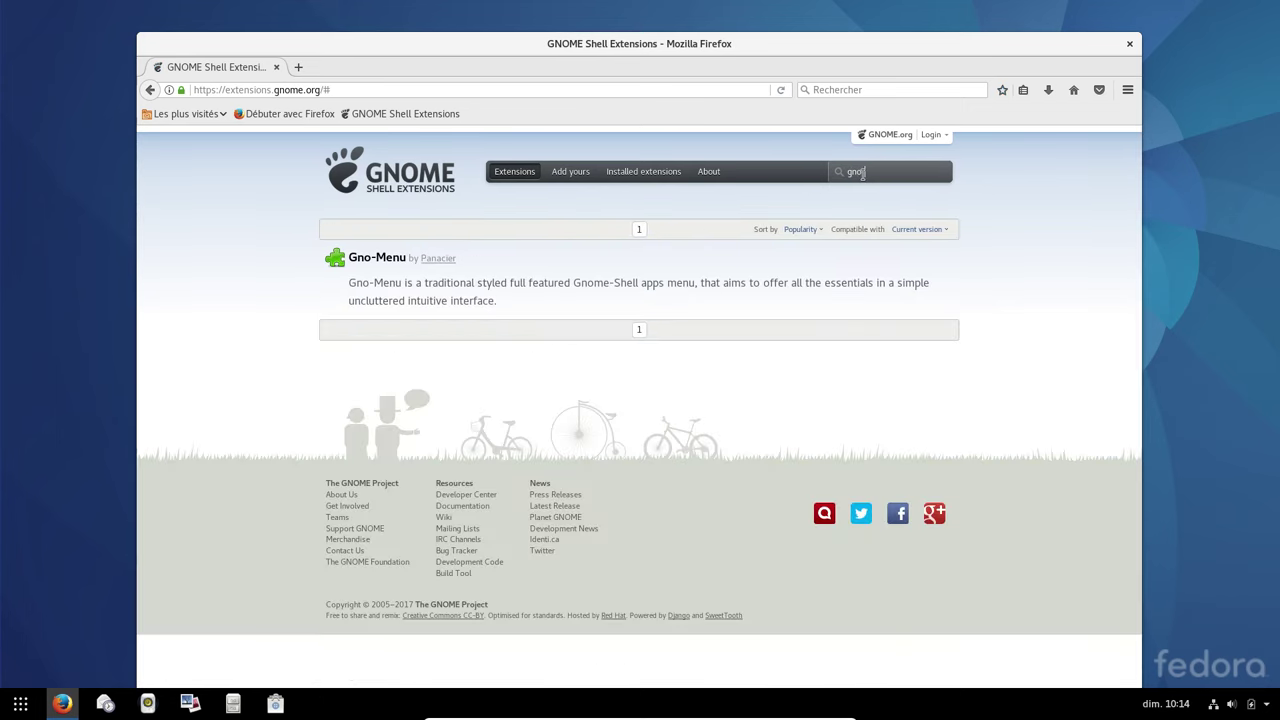
type("o-")
left_click(376, 259)
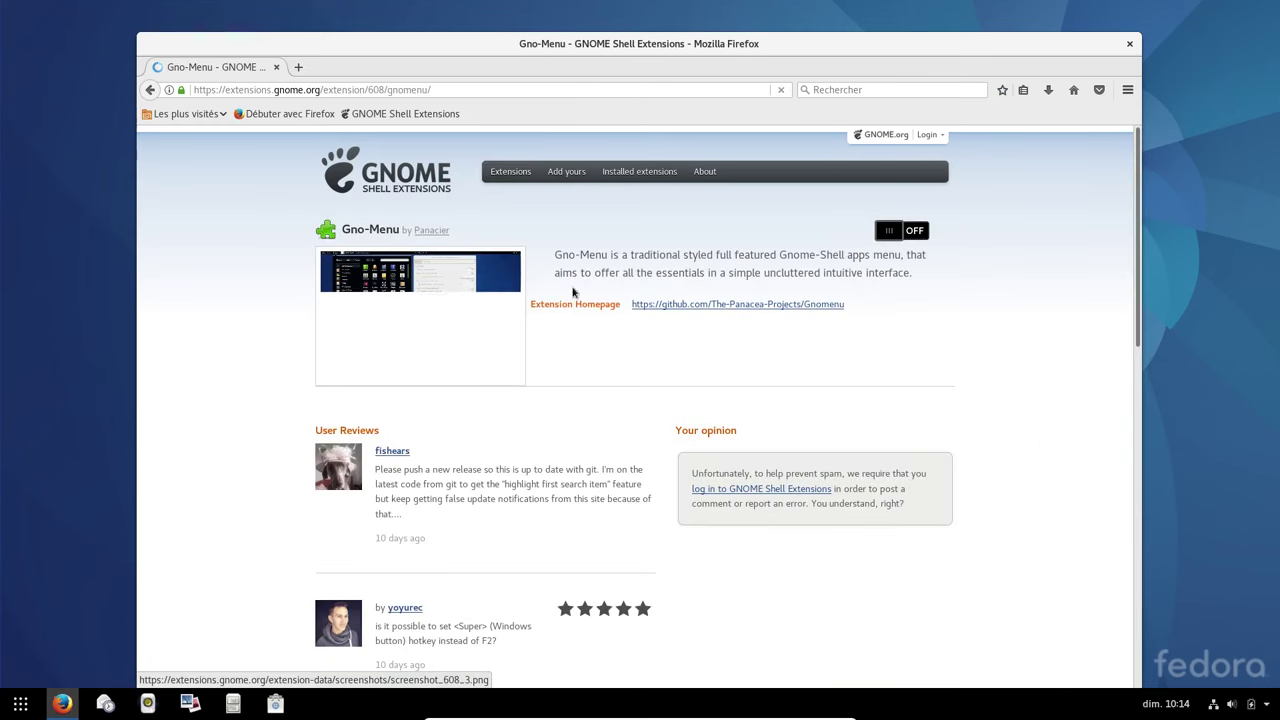
left_click(905, 233)
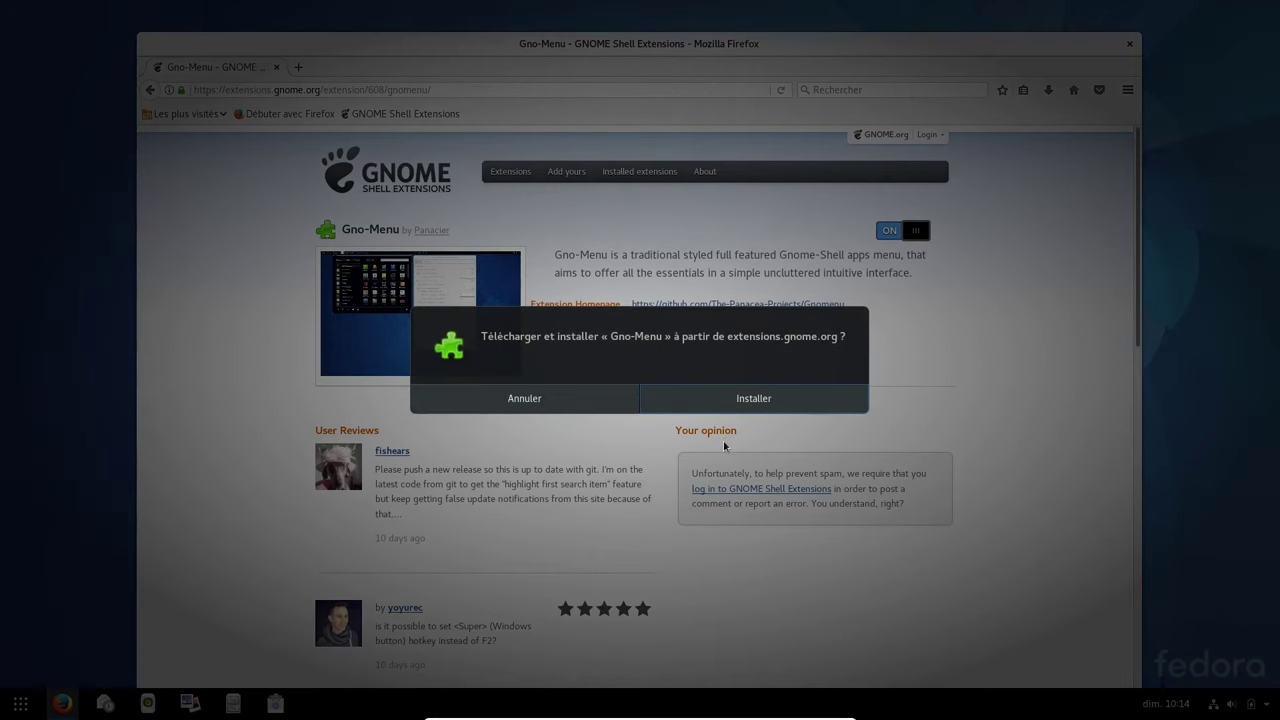
left_click(740, 403)
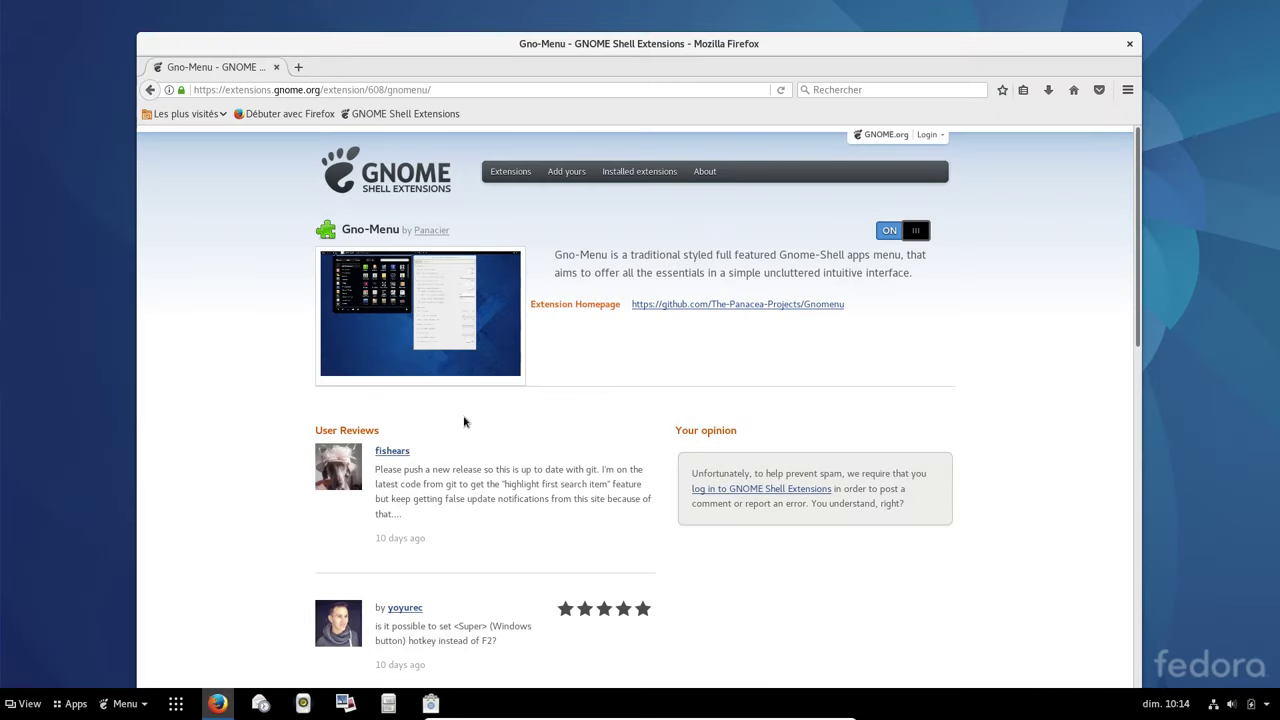
Examine Gno-Menu's panel entries: the window overview, the application grid and the categorized applications menu
left_click(26, 704)
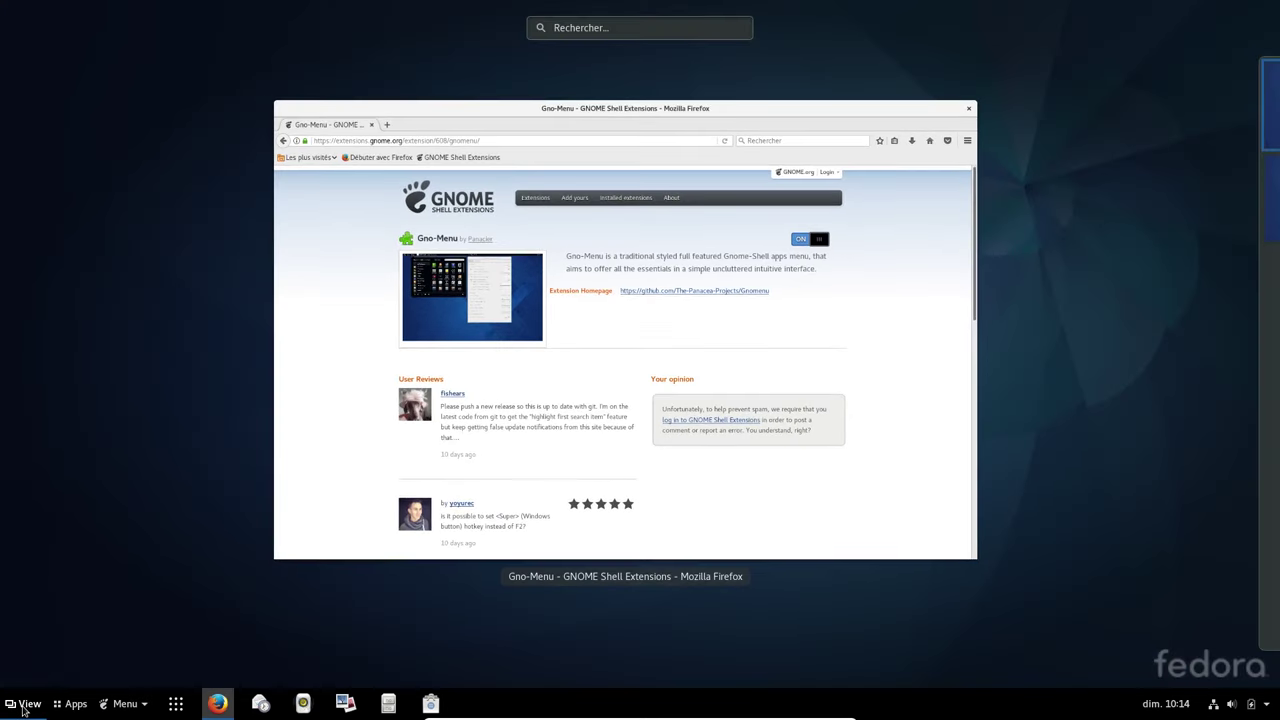
left_click(26, 706)
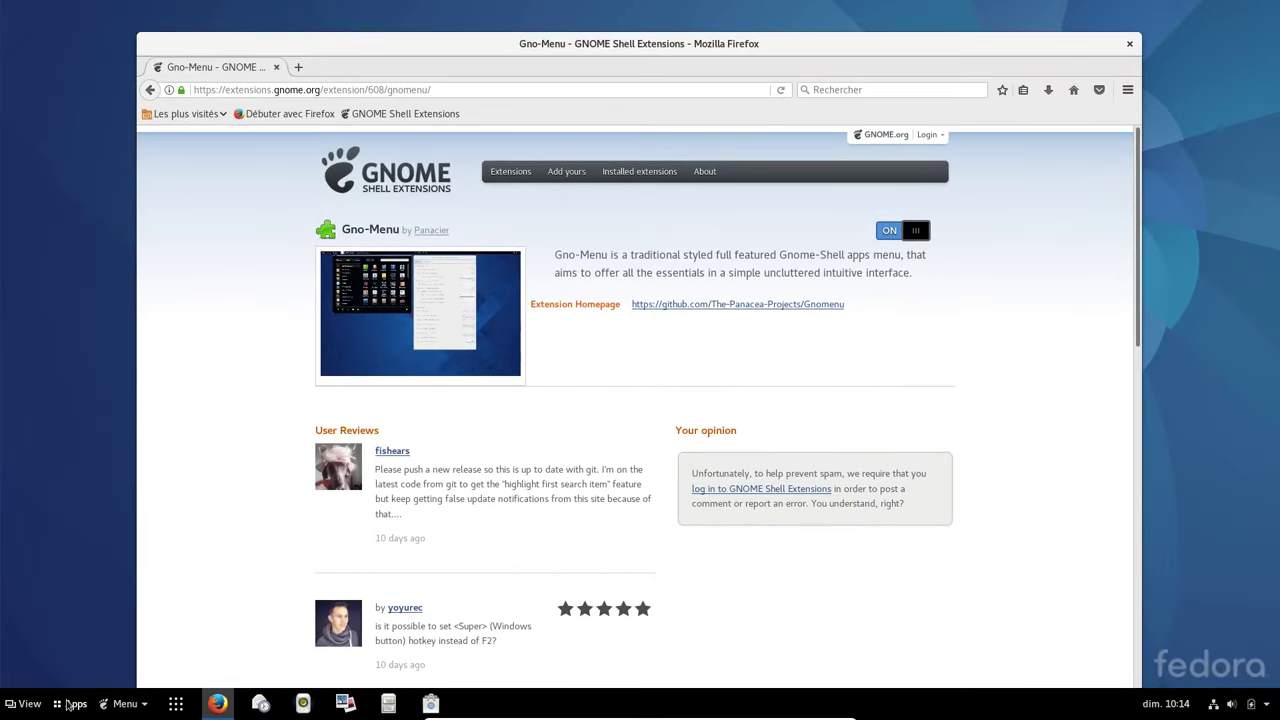
left_click(70, 705)
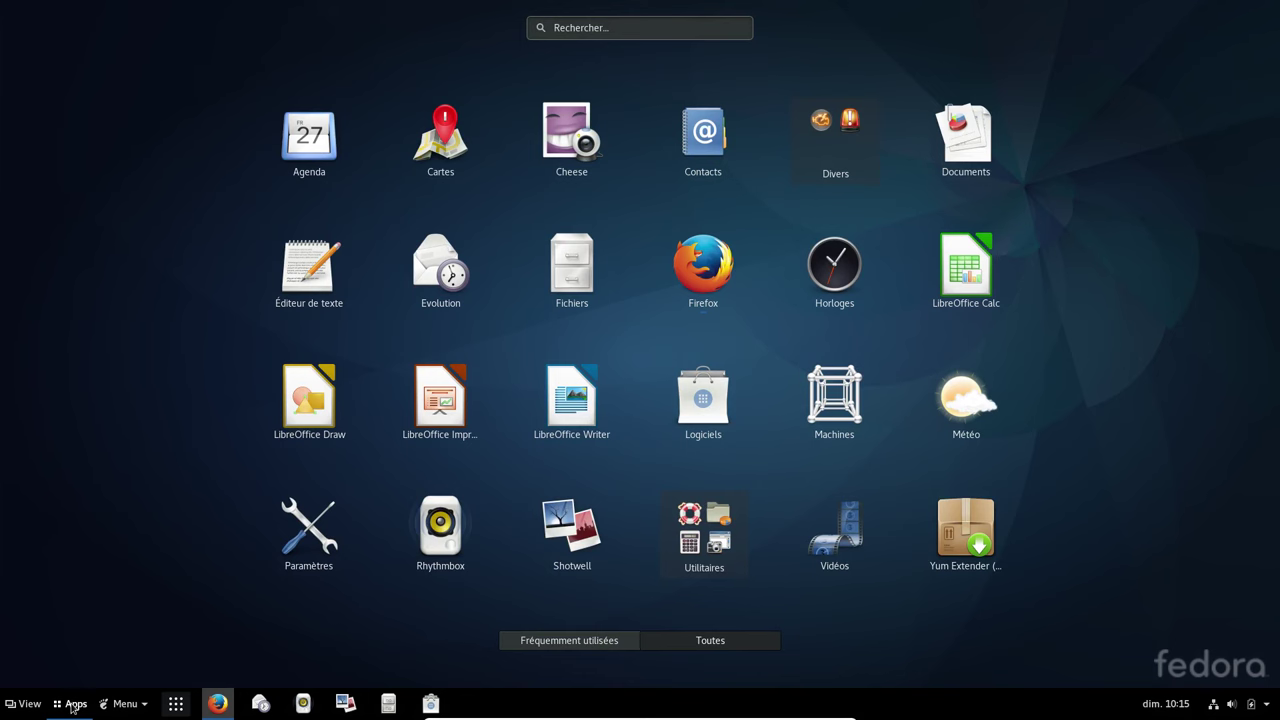
left_click(72, 706)
left_click(120, 704)
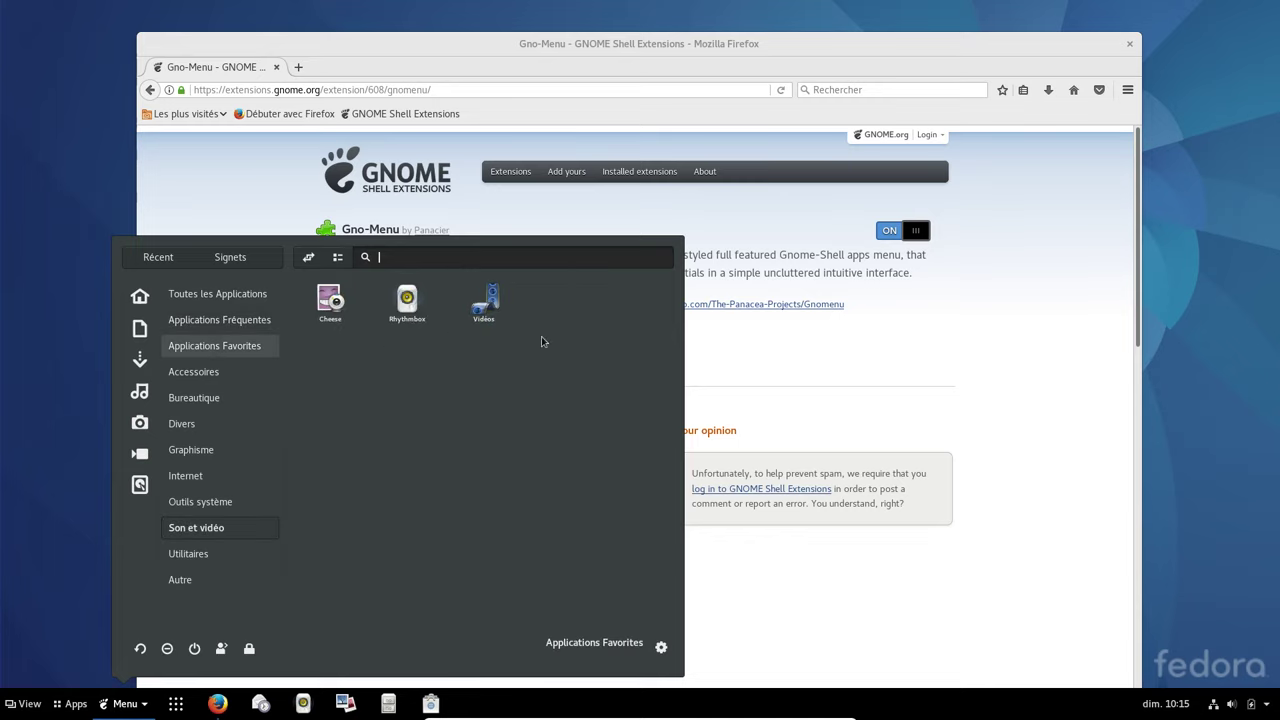
Browse the Gno-Menu application categories, including Applications Favorites, Son et vidéo and Divers
left_click(215, 346)
left_click(231, 528)
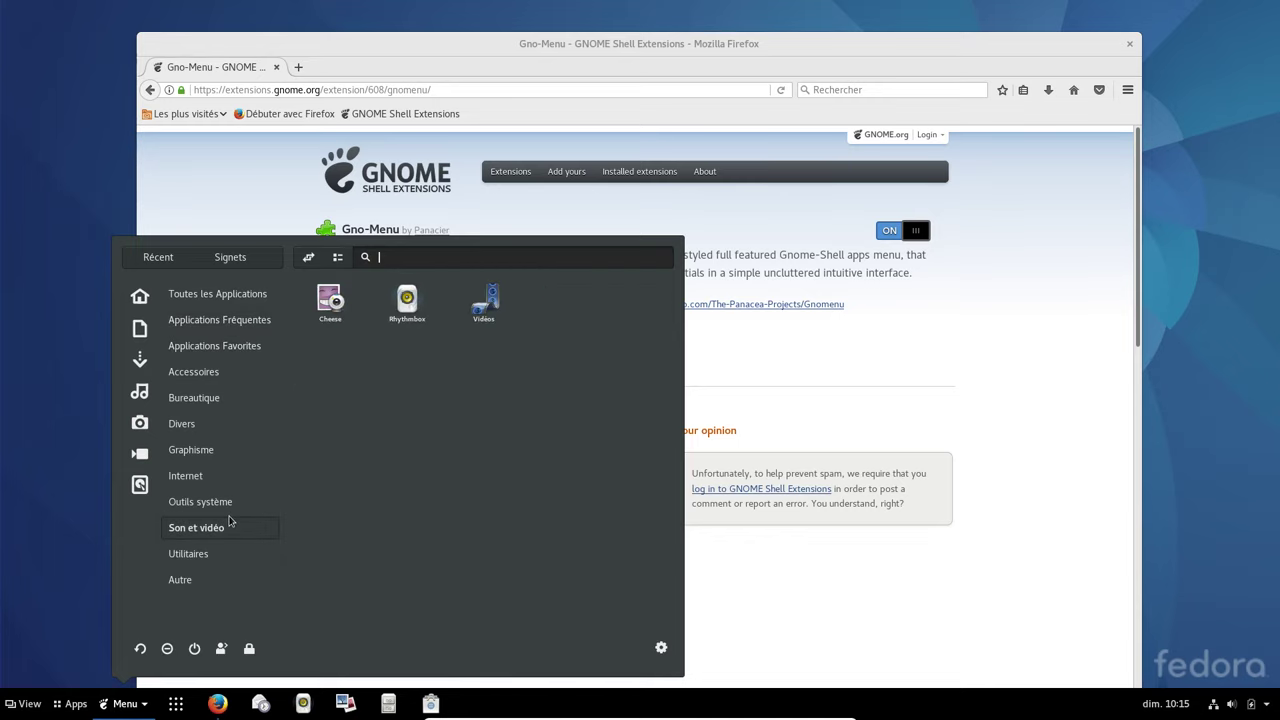
left_click(183, 424)
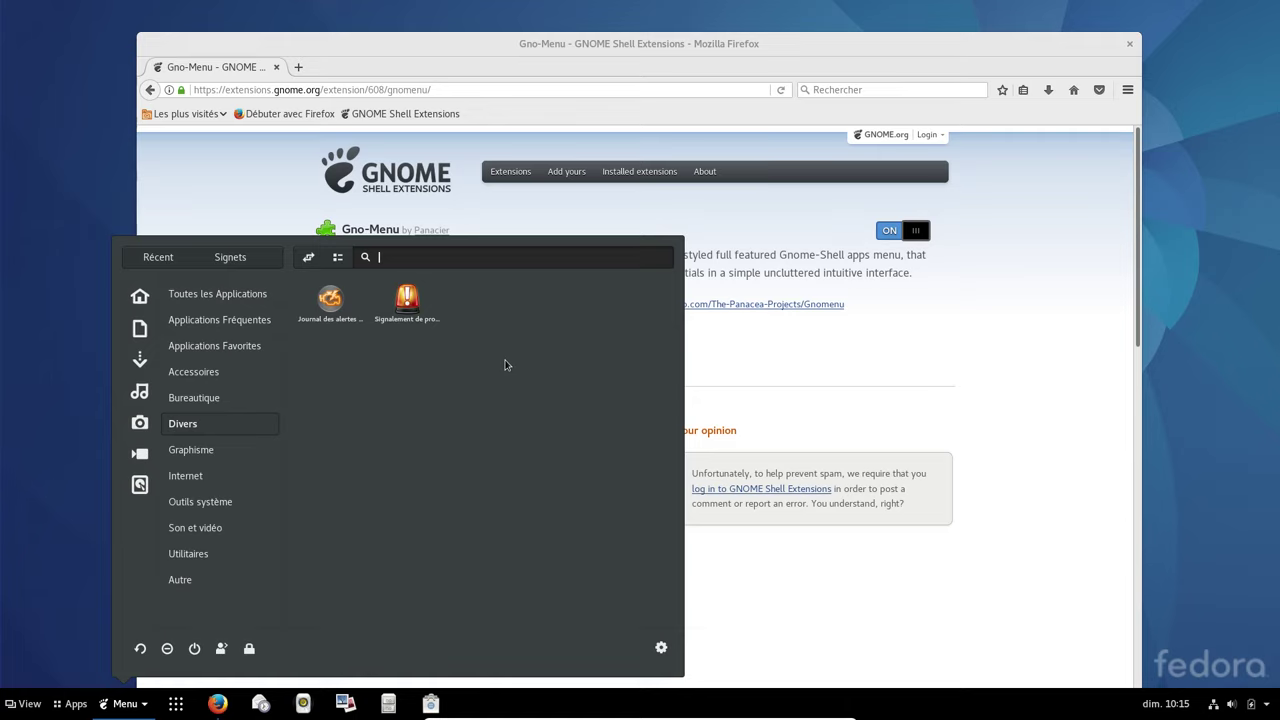
Try Gno-Menu's application search with perso, tw and gnome, and close the menu
type("perso")
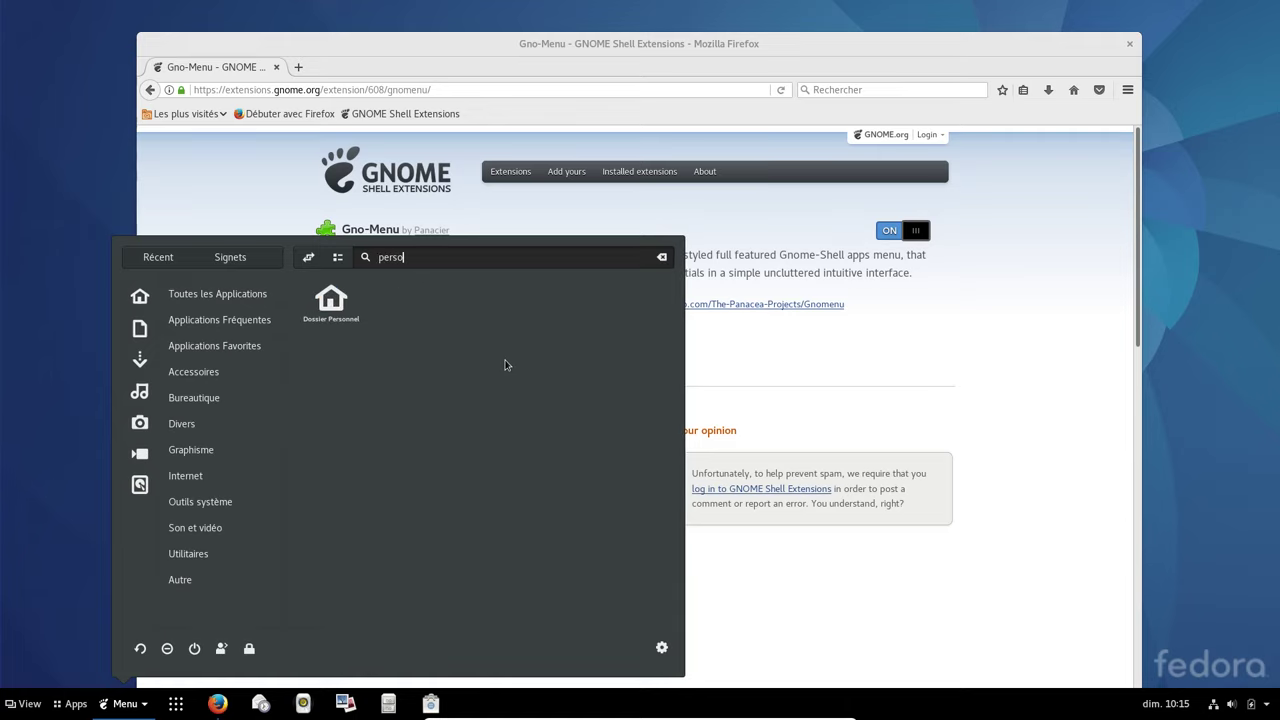
key("ctrl+a")
type("tw")
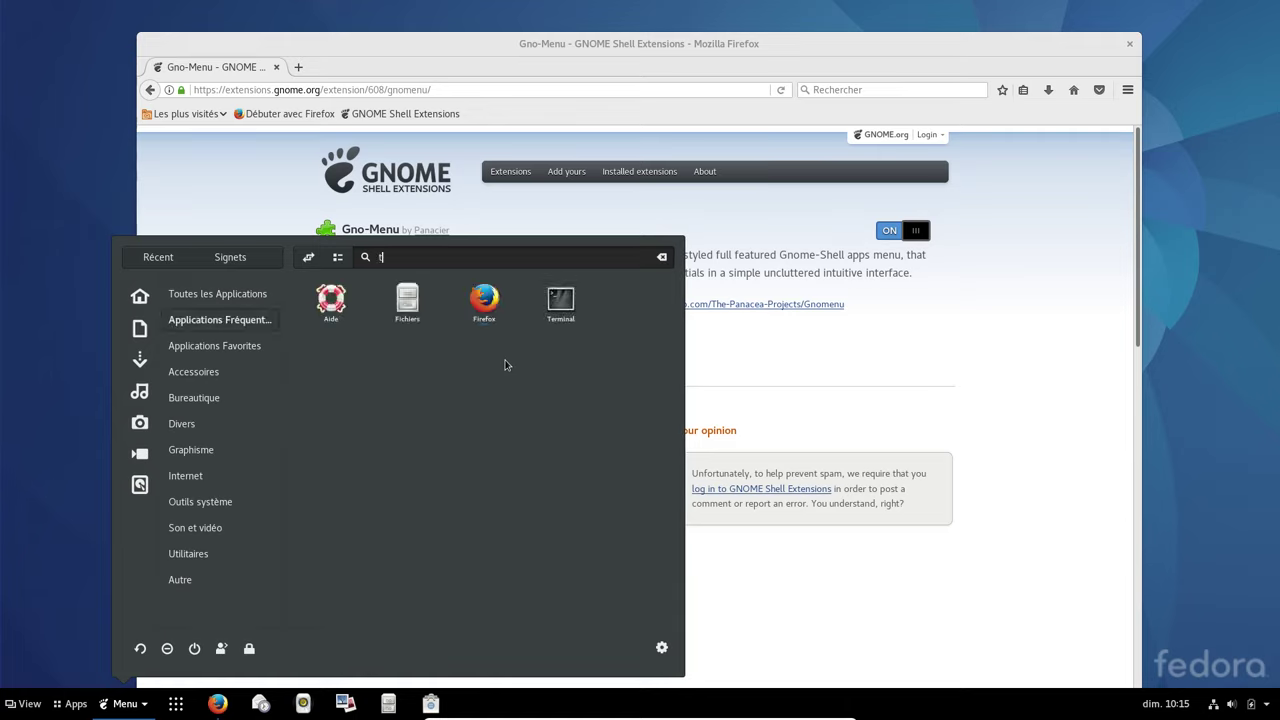
key("BackSpace")
key("BackSpace")
type("gnome")
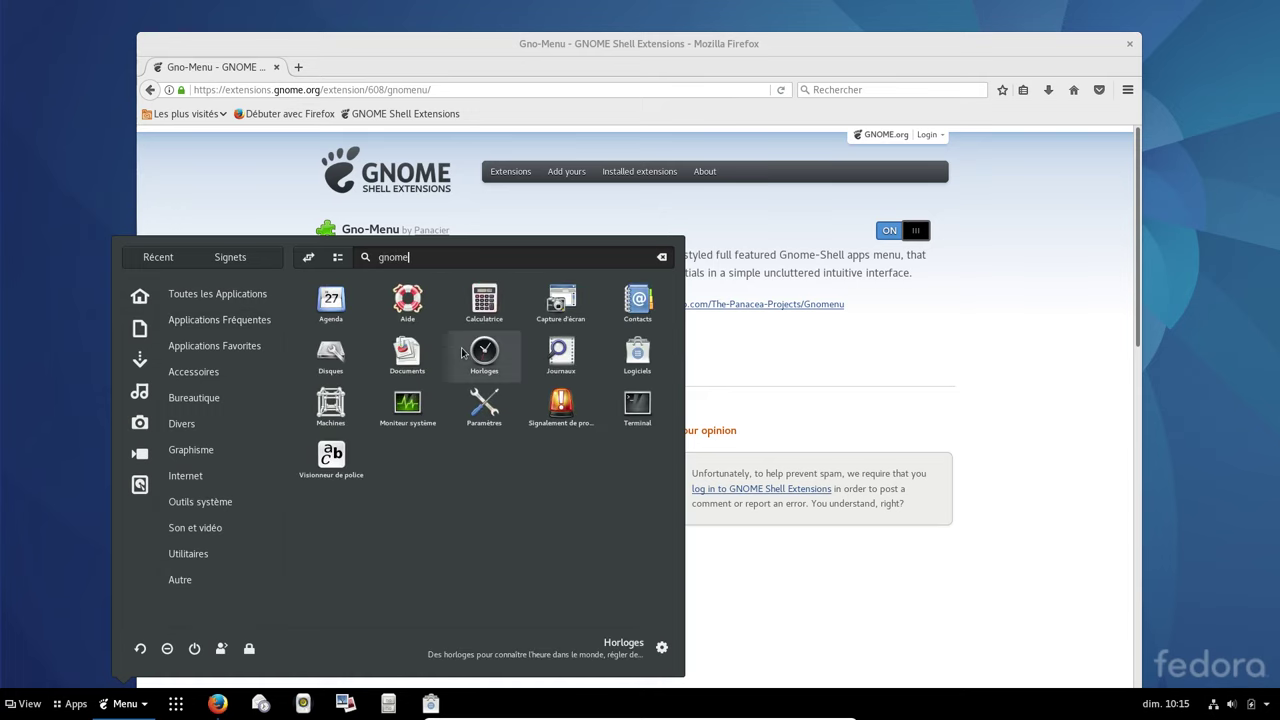
key("Escape")
key("Escape")
Search the application overview for tweak and install Outil de personnalisation de GNOME from the software center
left_click(33, 712)
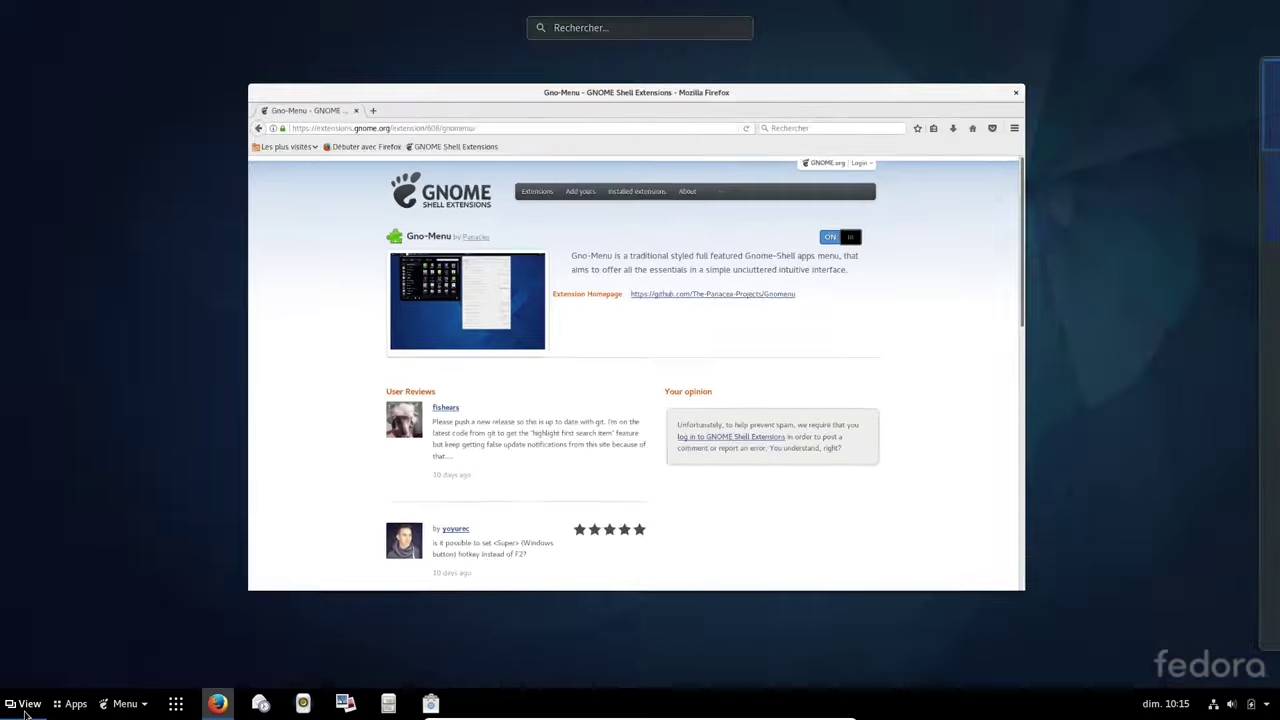
left_click(84, 710)
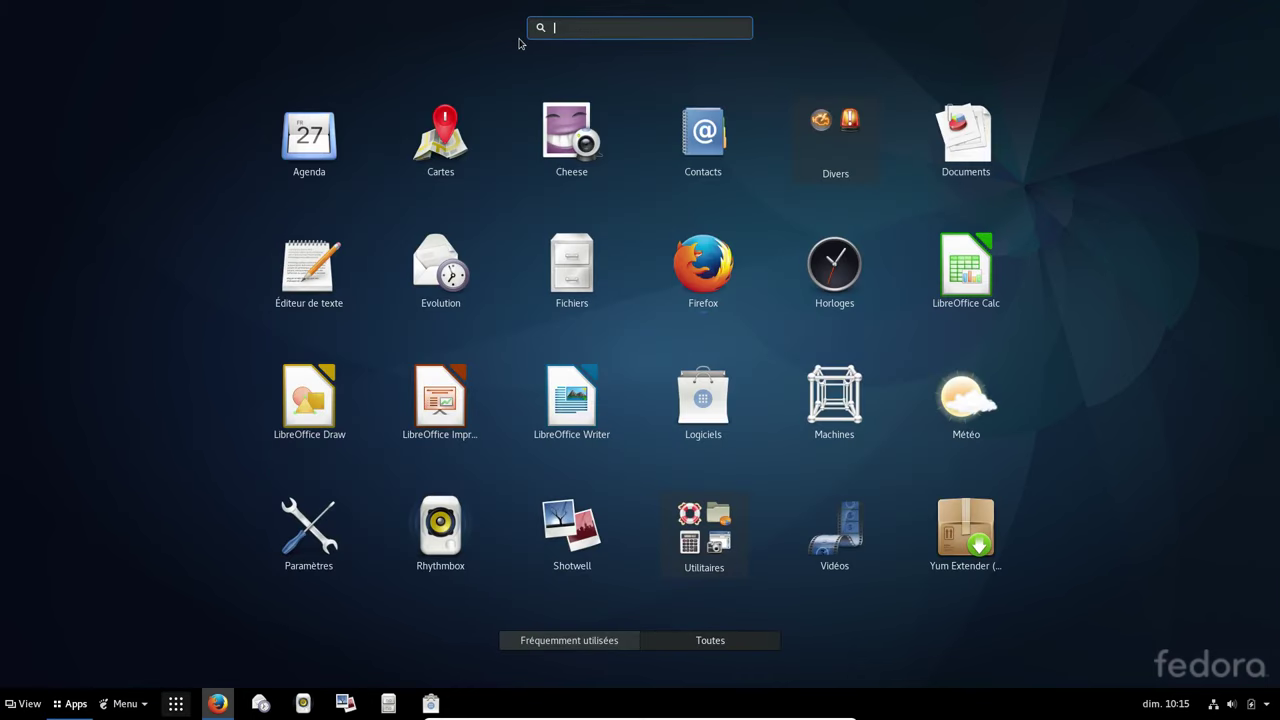
type("tw")
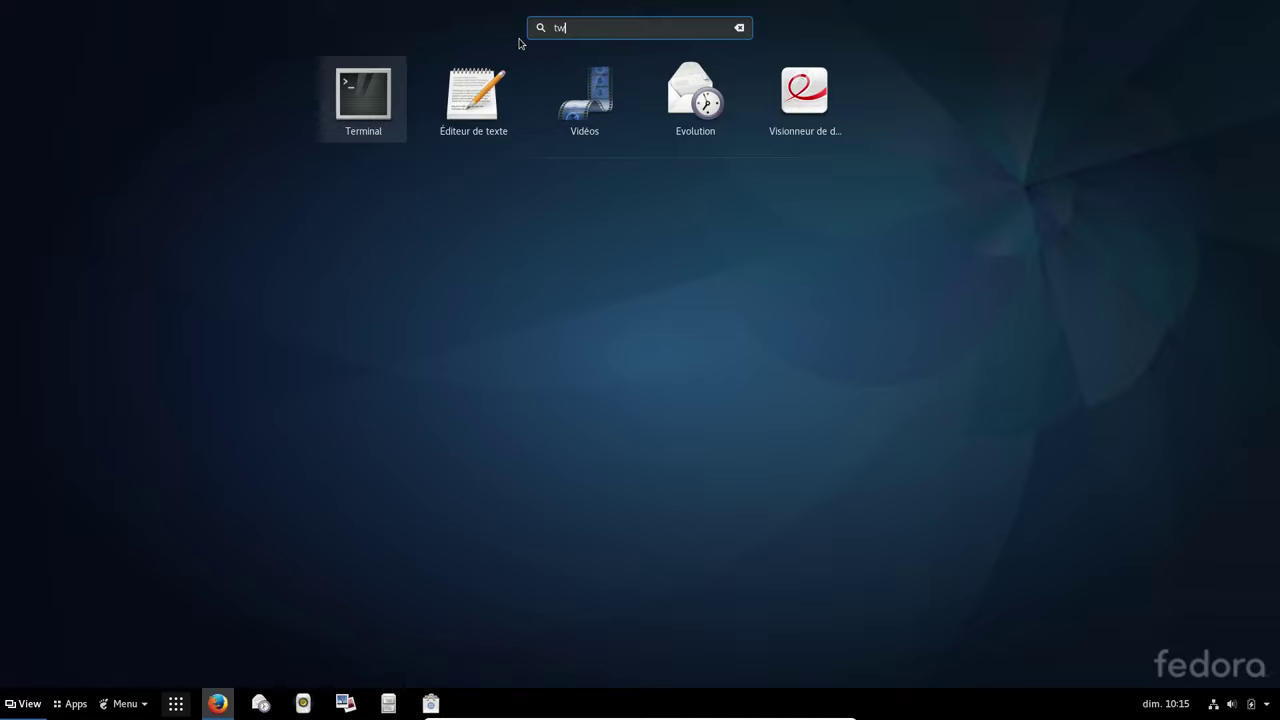
type("eak")
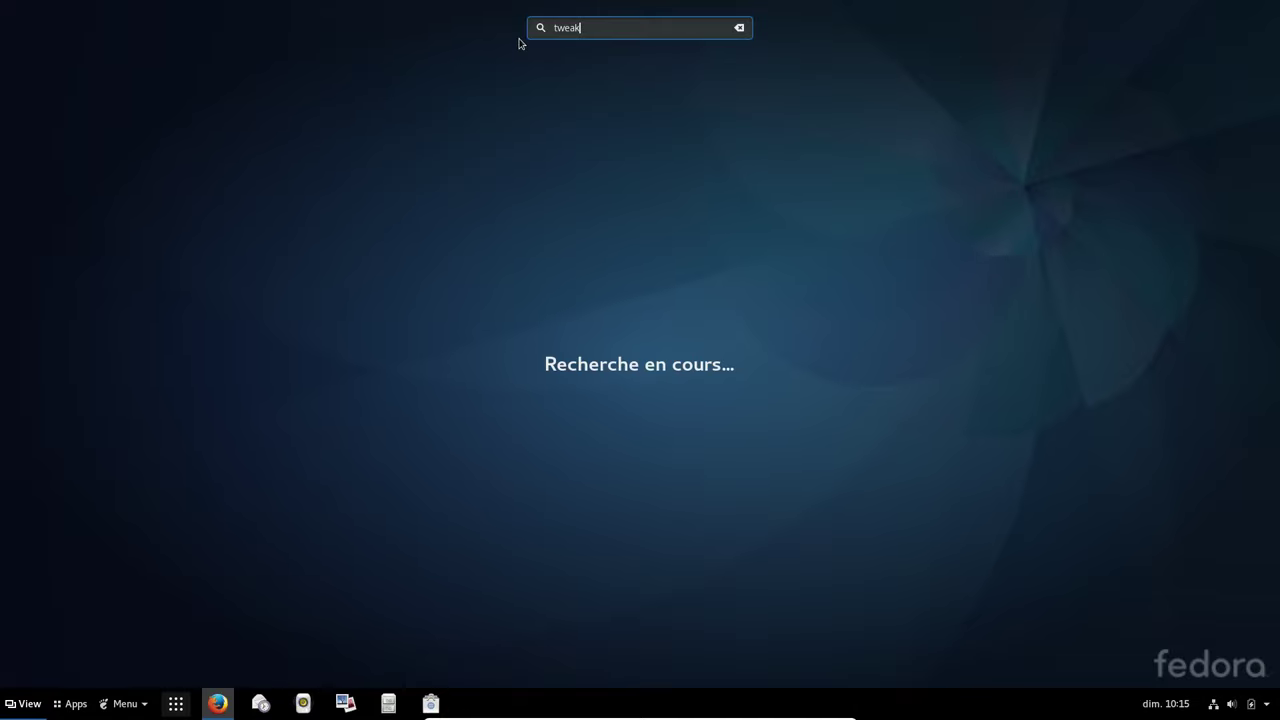
left_click(531, 64)
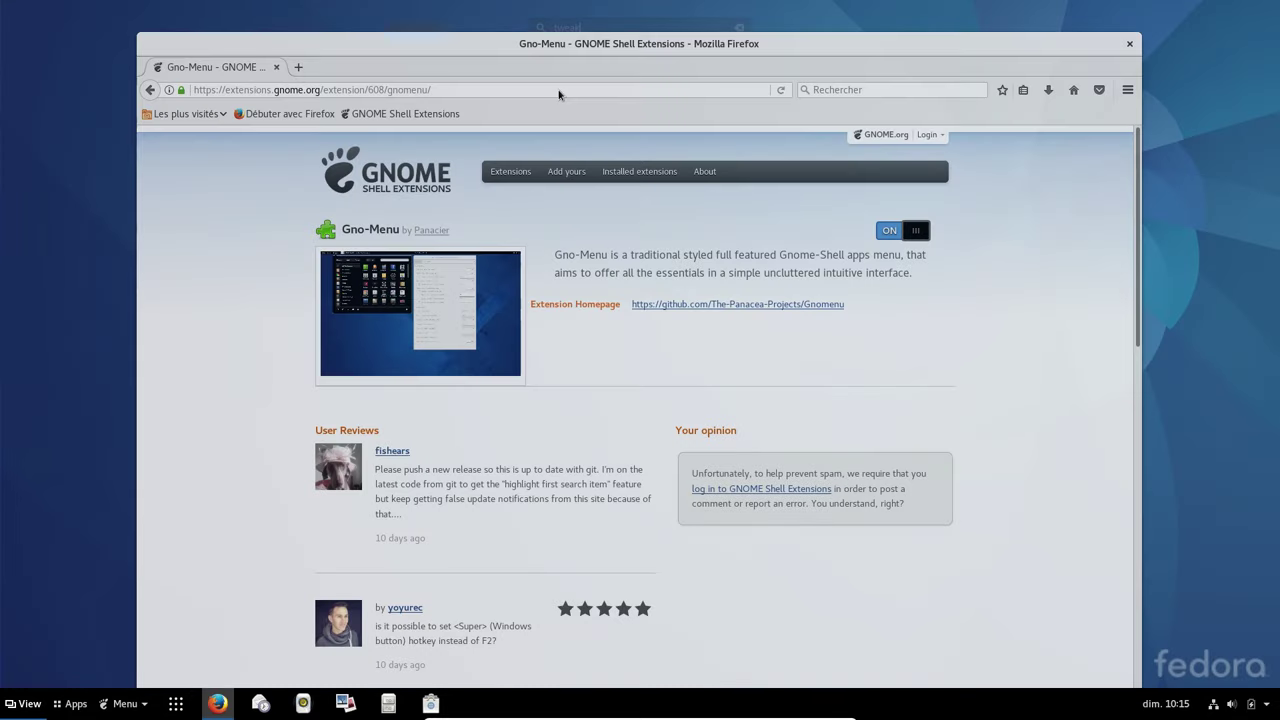
left_click(155, 120)
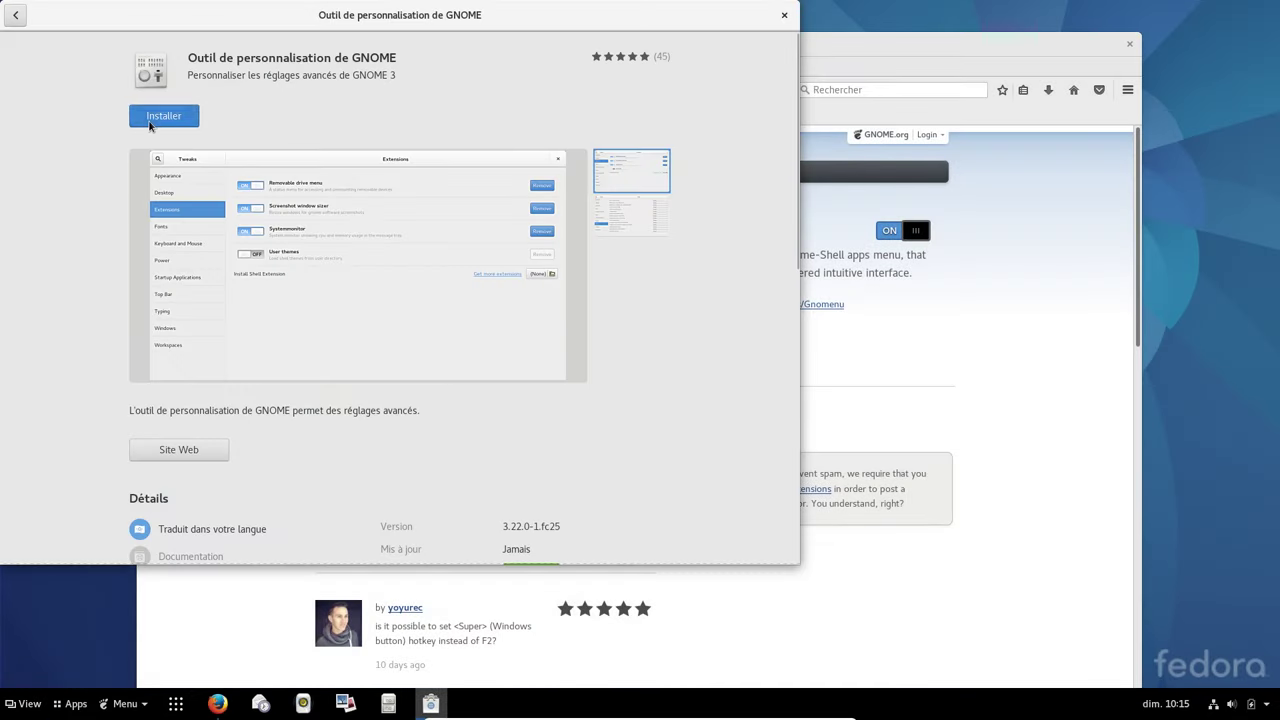
left_click_drag(338, 22, 702, 74)
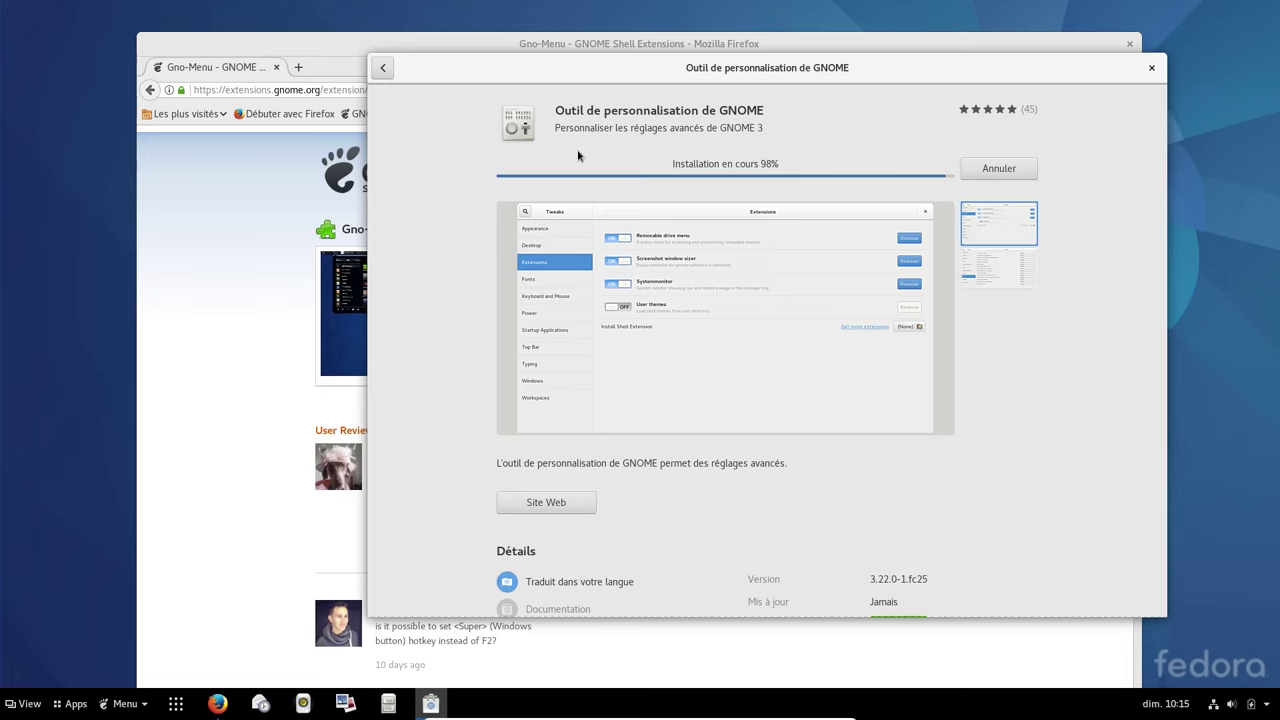
Launch Outil de personnalisation de GNOME and show its extensions list, closing the software center and browser windows
left_click(514, 169)
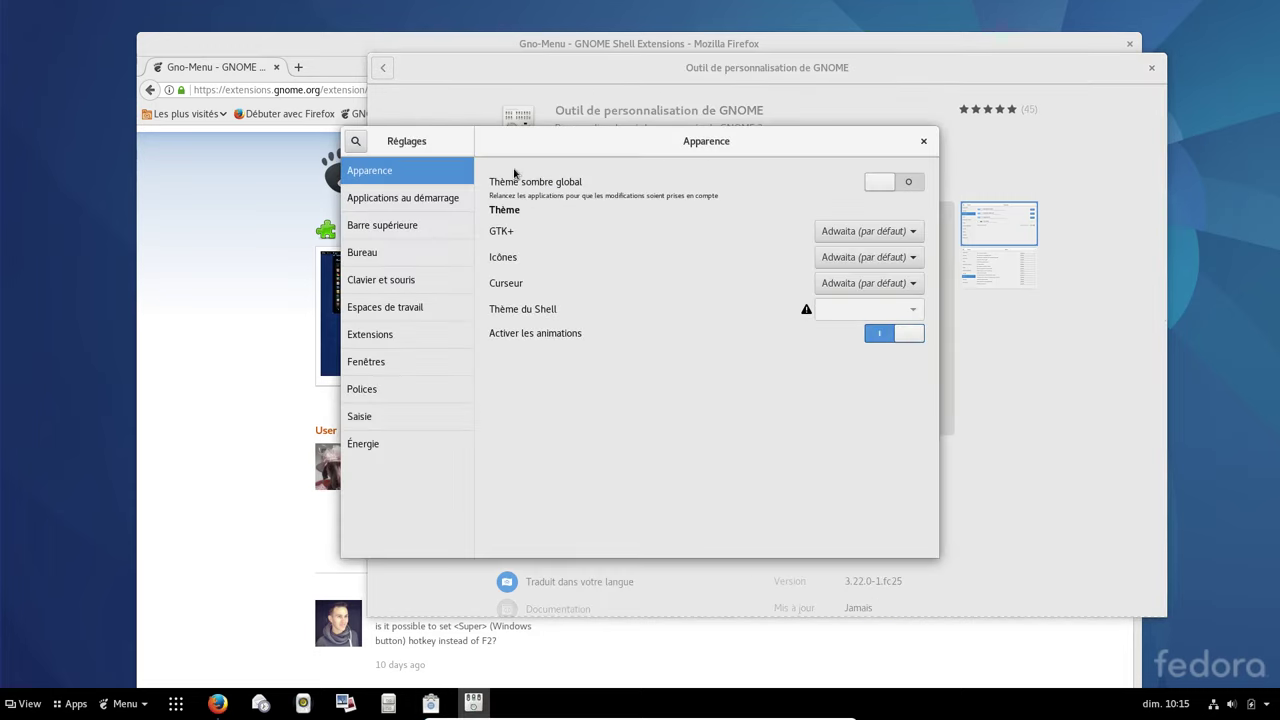
left_click(1151, 68)
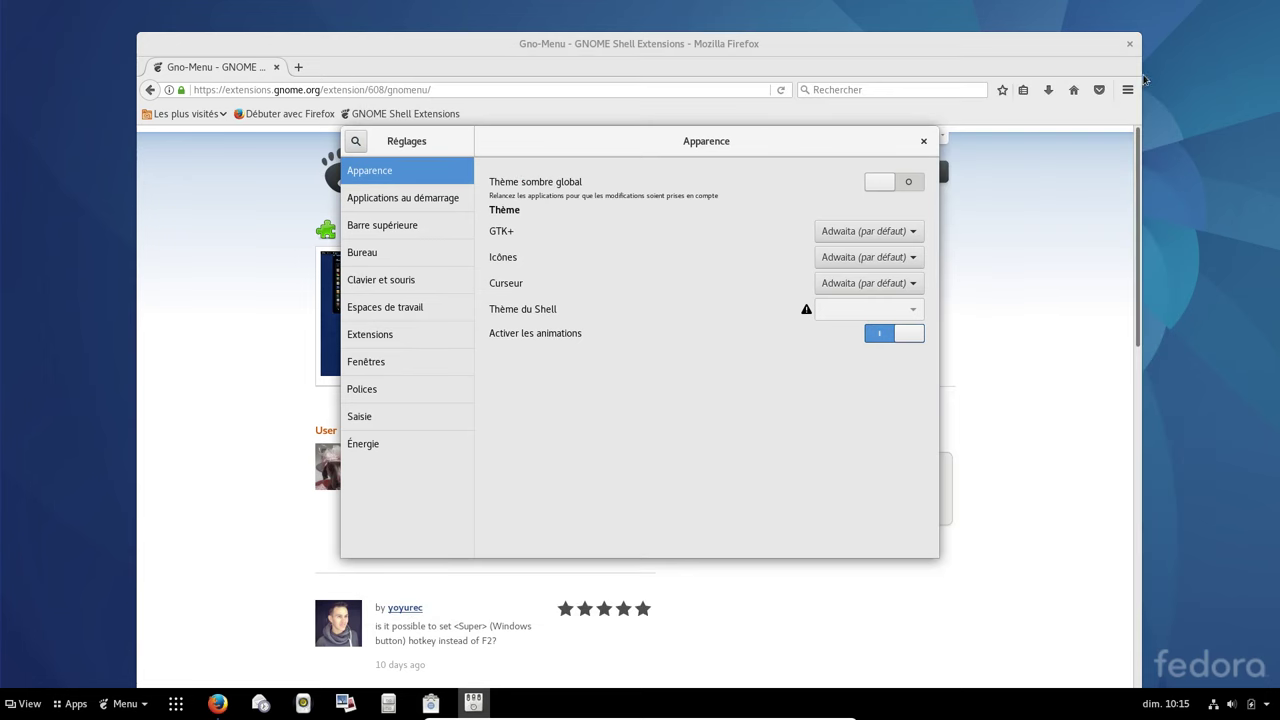
left_click(397, 344)
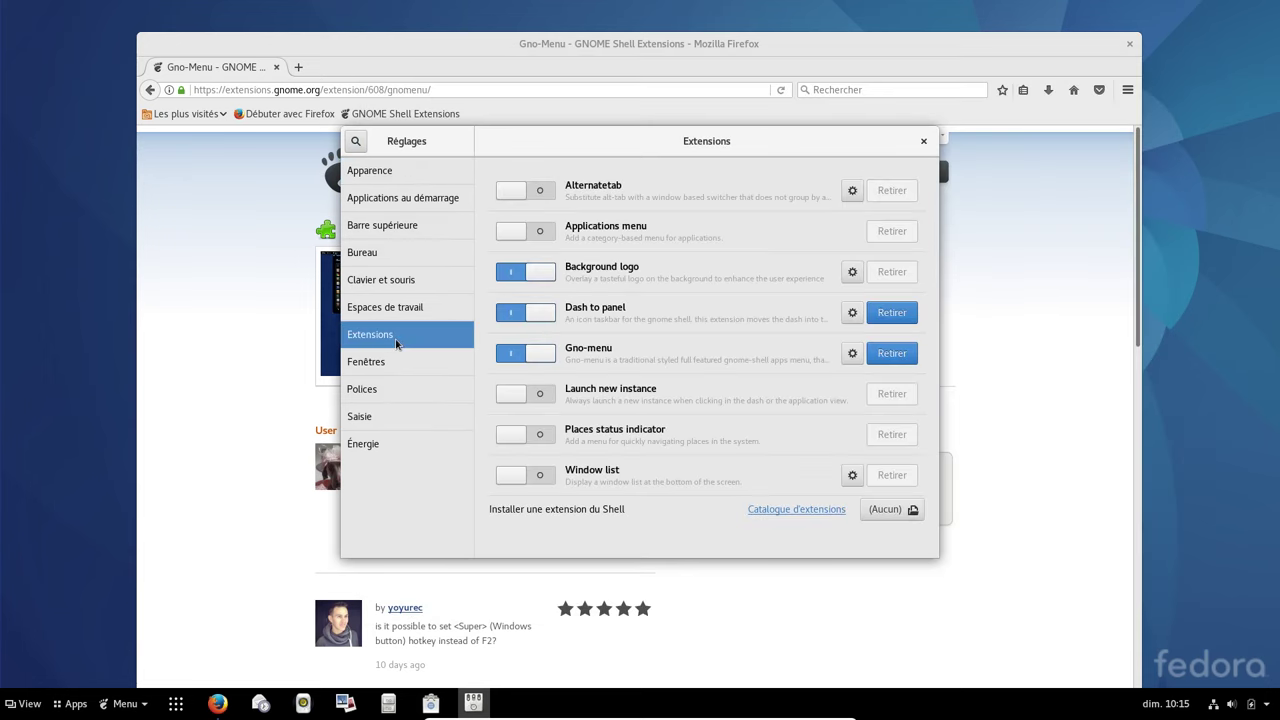
left_click(1129, 45)
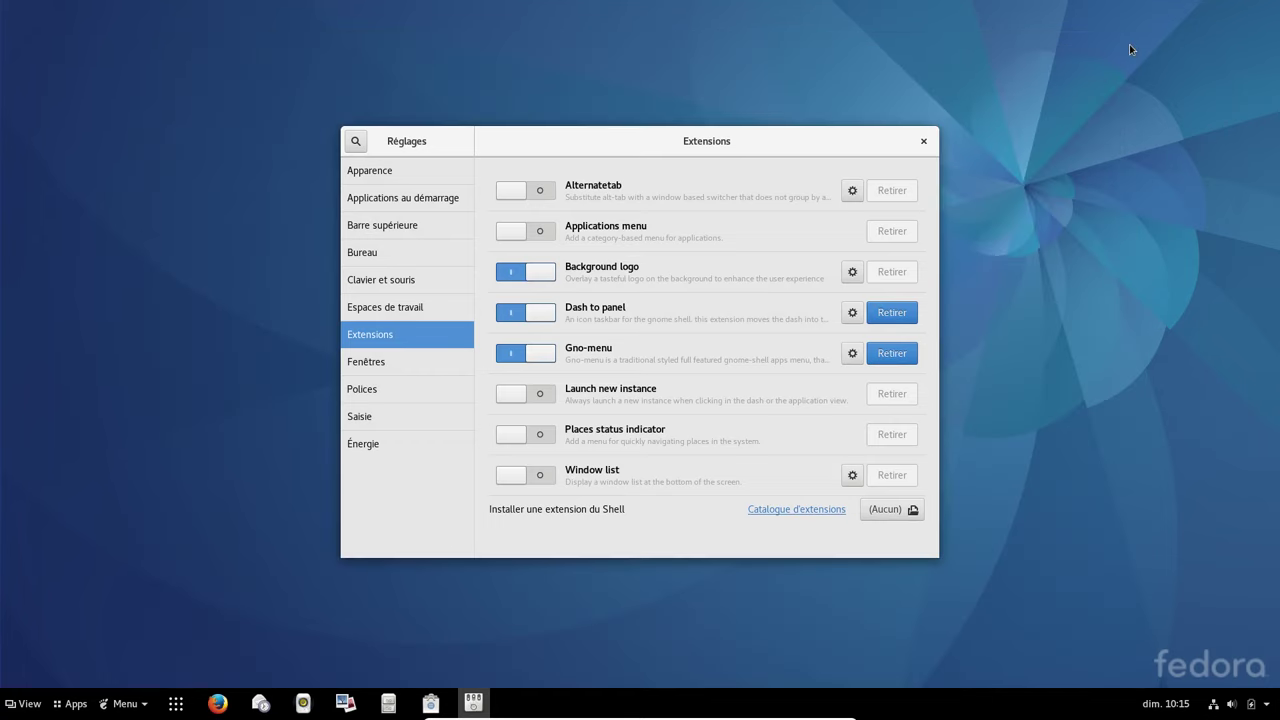
Switch the Dash to Panel extension off and back on
left_click(537, 316)
left_click(537, 316)
Open Gno-Menu's settings and remove the Apps button from the panel, comparing it with the application grid
left_click(851, 354)
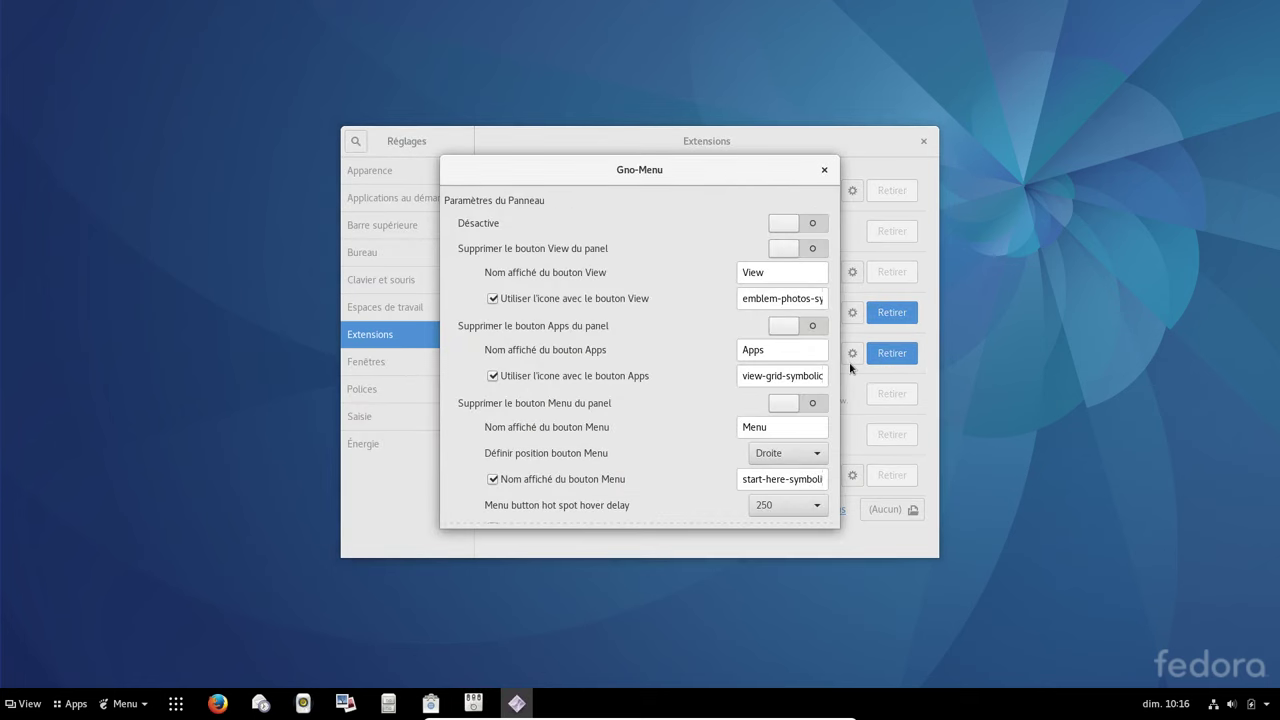
left_click(785, 325)
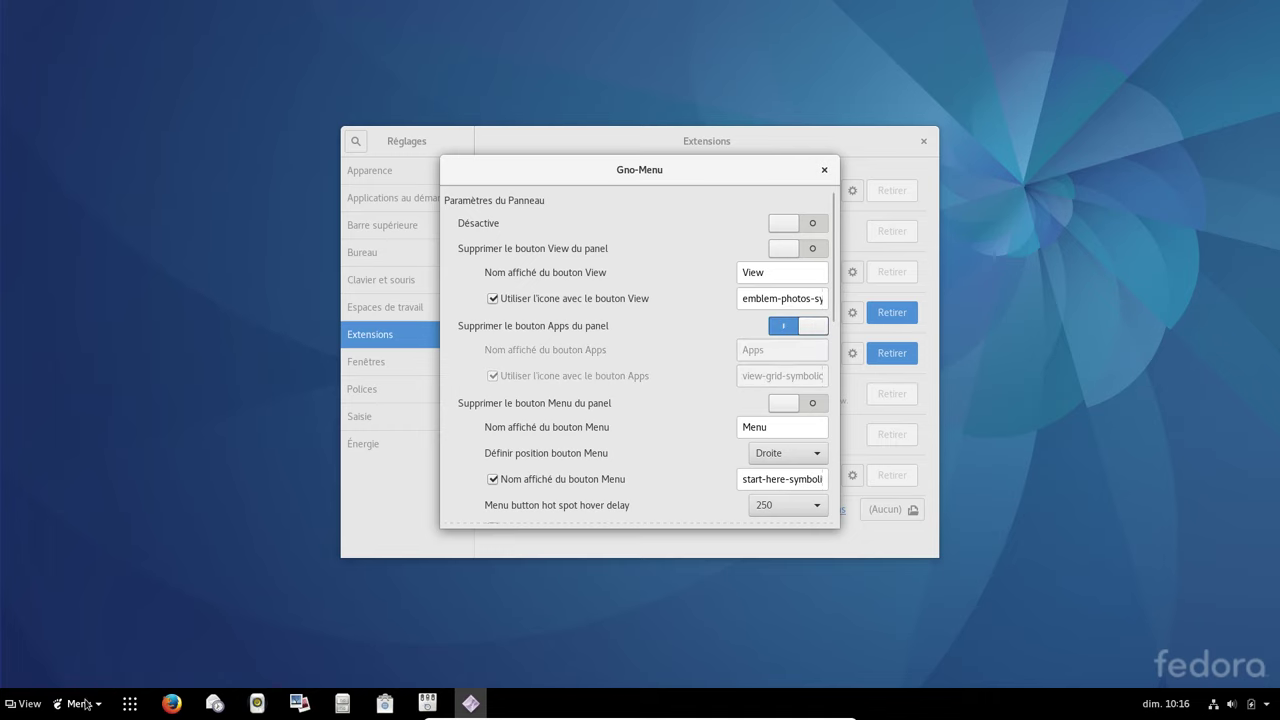
left_click(79, 703)
left_click(794, 332)
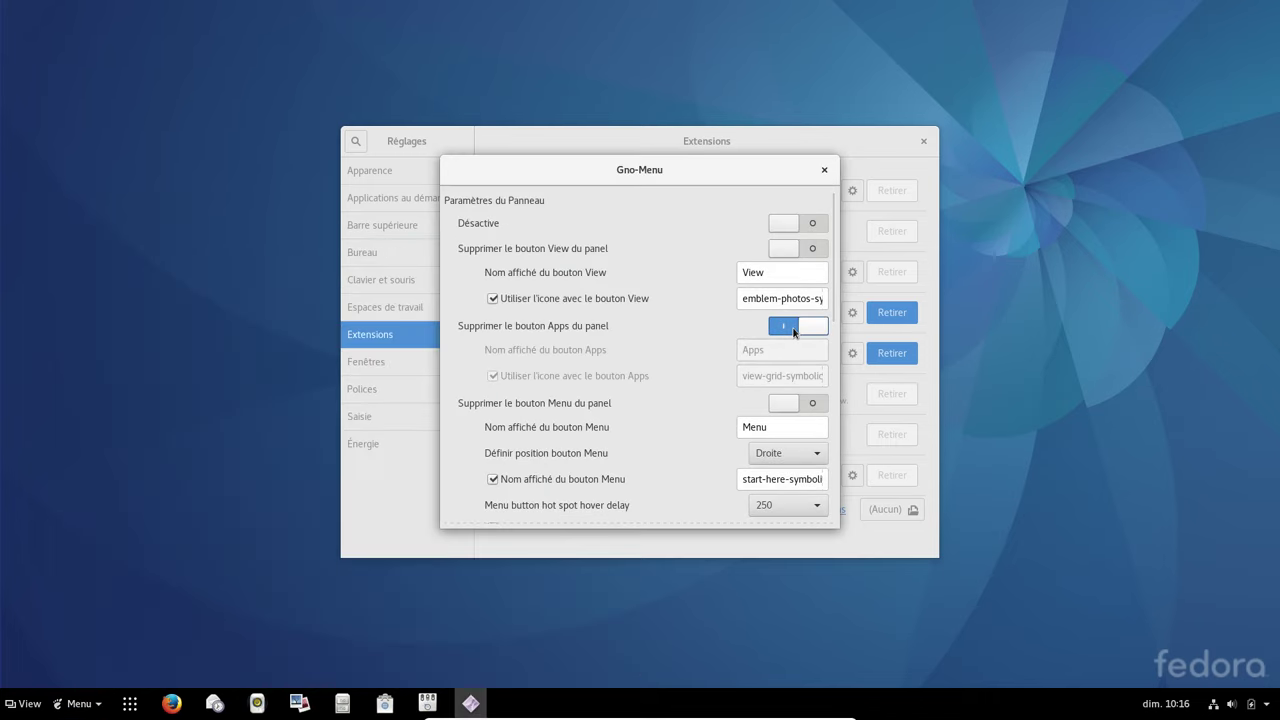
left_click(794, 330)
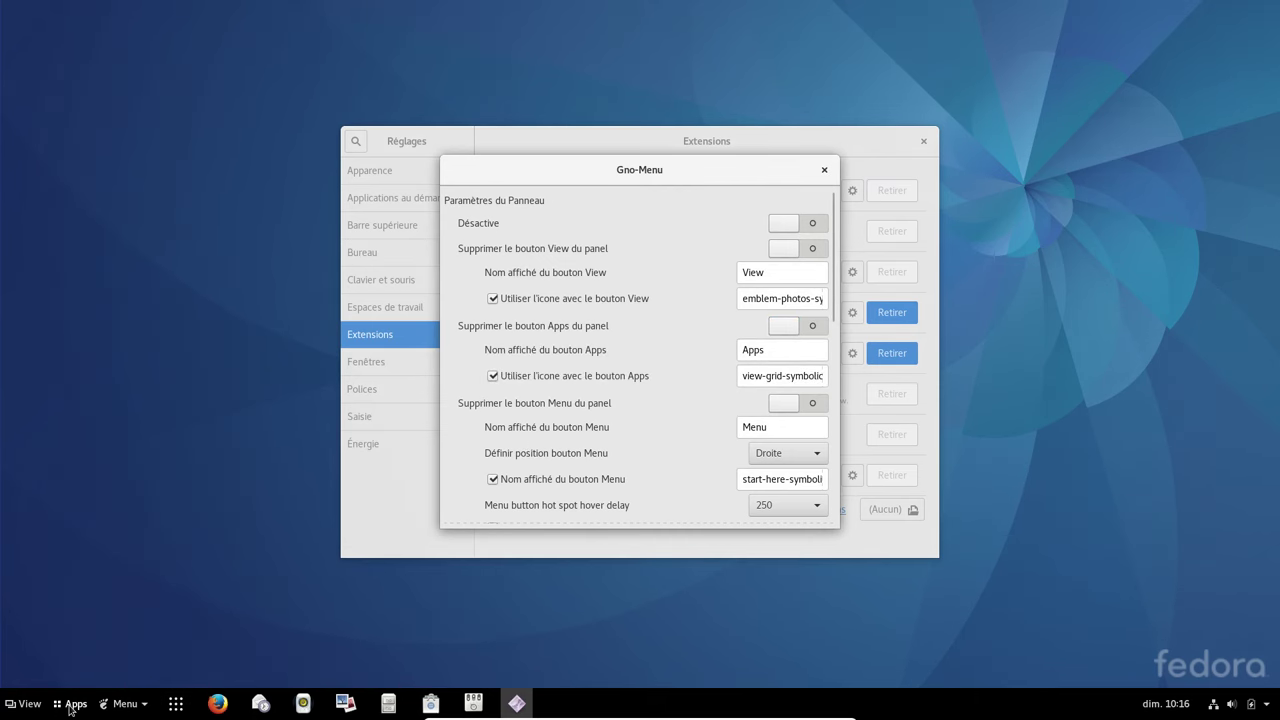
left_click(72, 705)
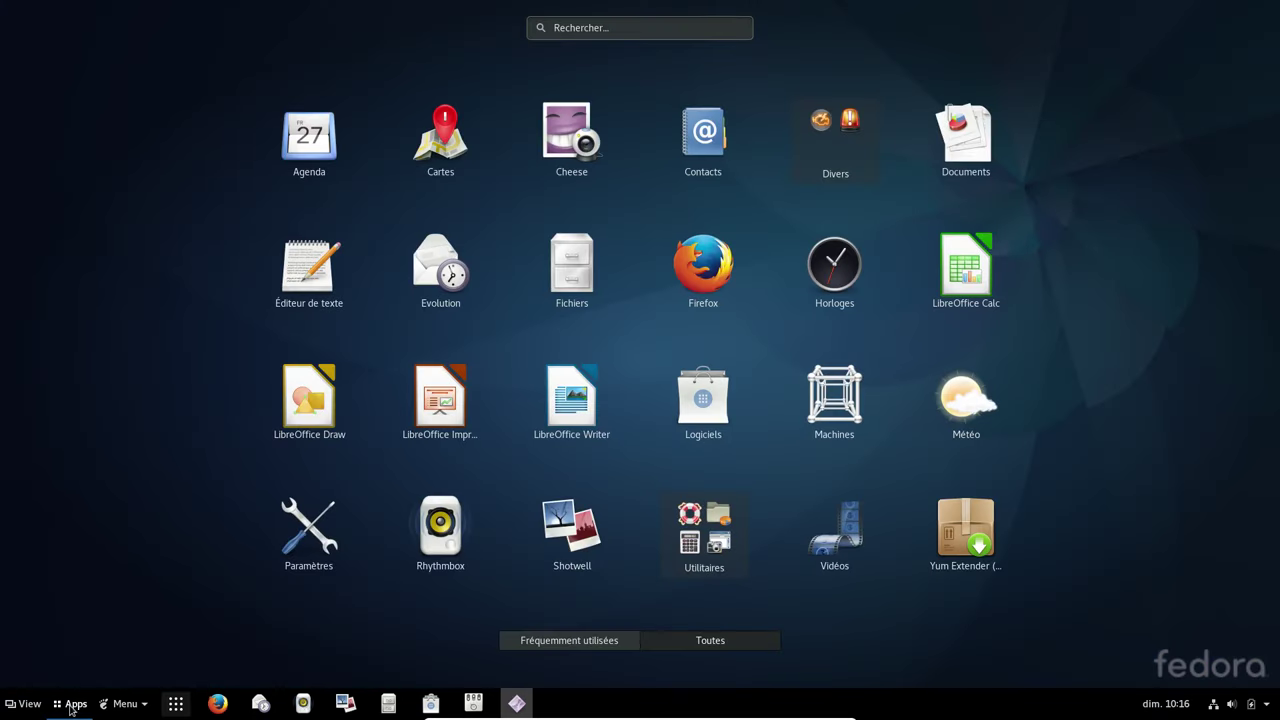
left_click(674, 322)
left_click(786, 330)
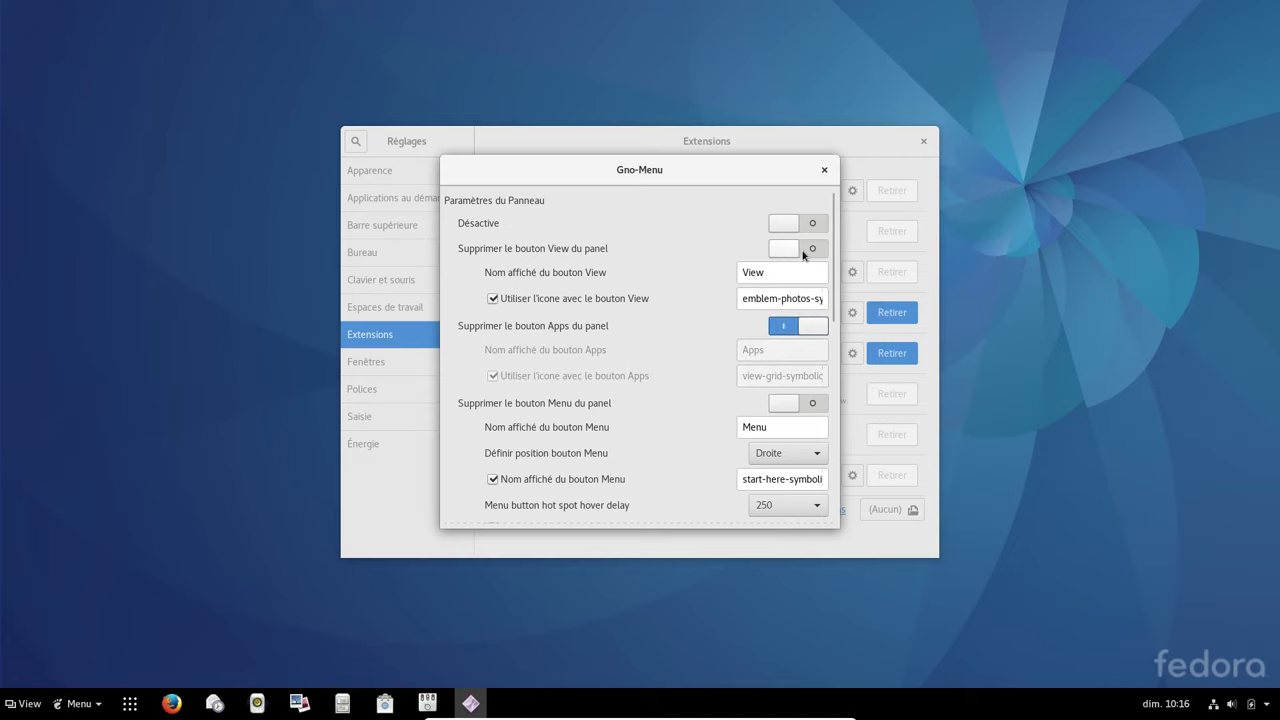
Remove Gno-Menu's View button from the panel after checking its window overview, and check the remaining application grid launcher
left_click(29, 704)
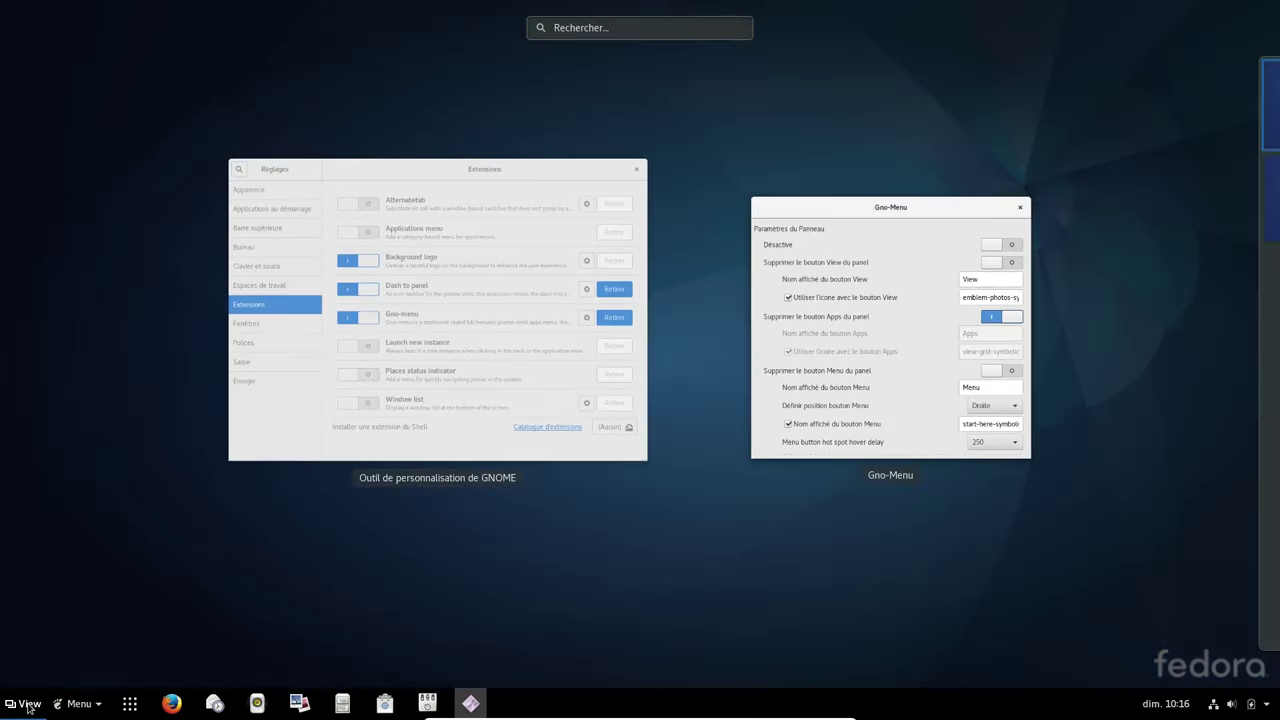
left_click(745, 324)
left_click(786, 249)
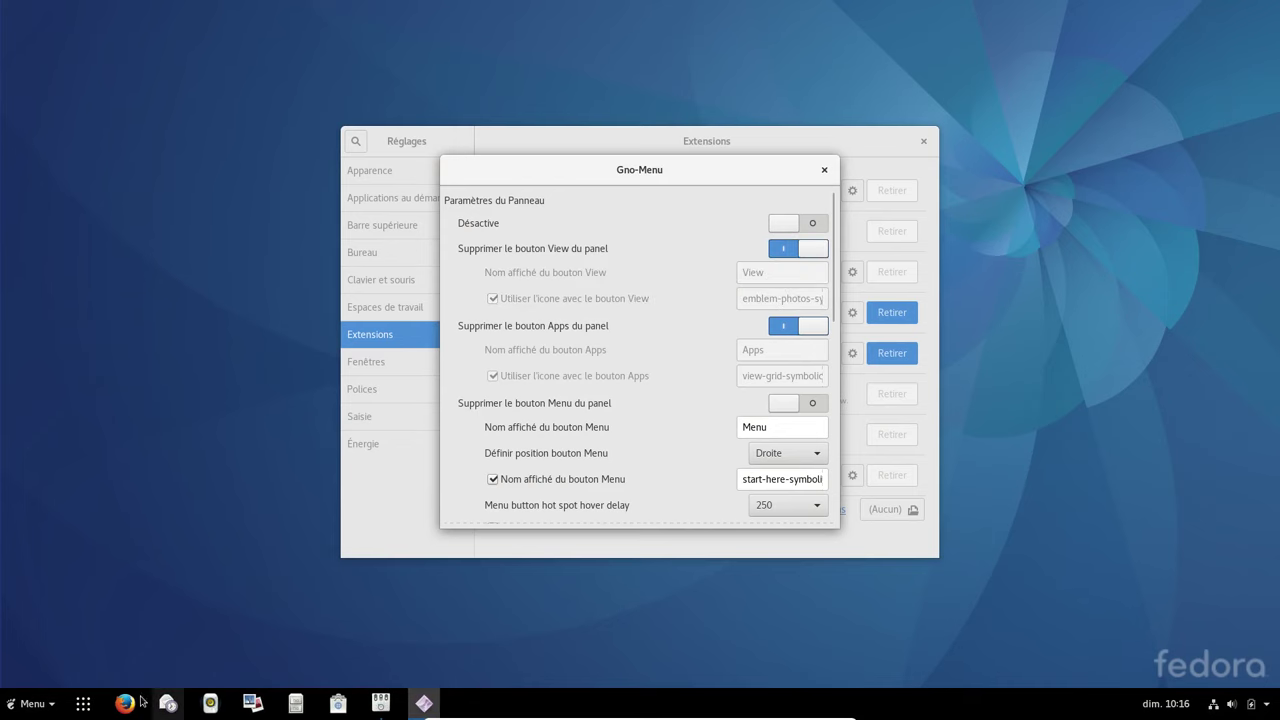
left_click(82, 711)
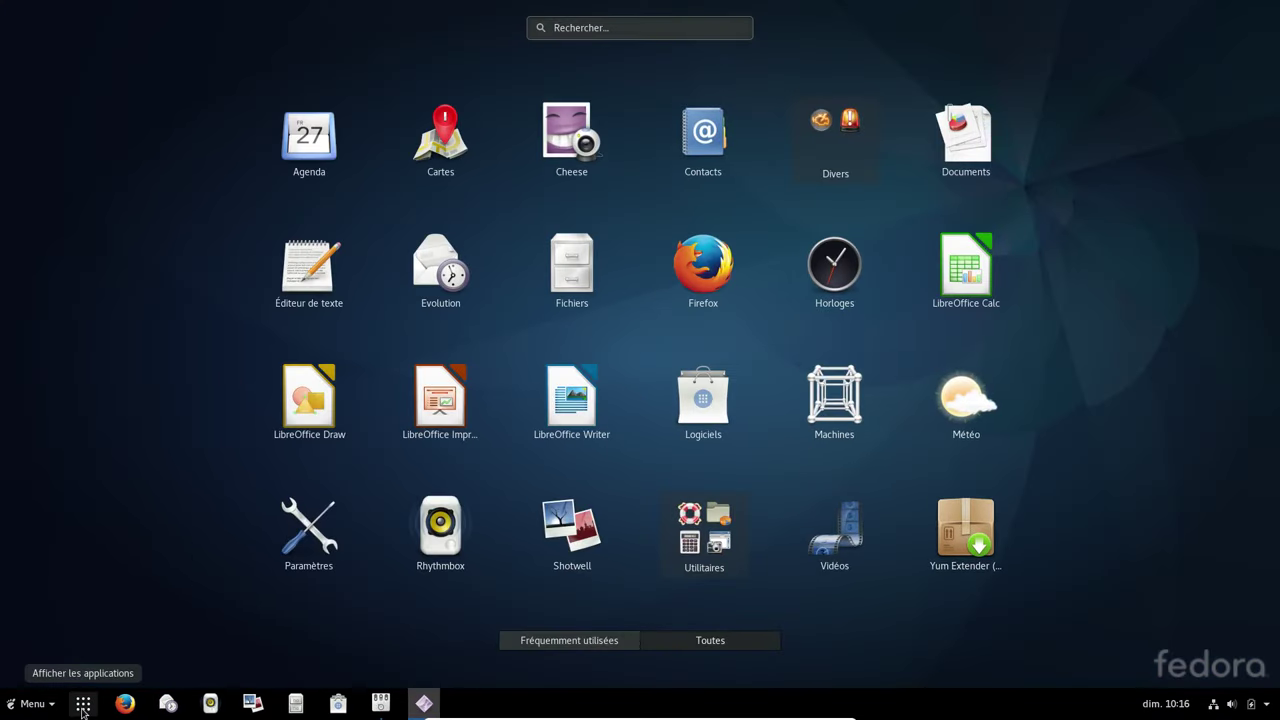
left_click(82, 711)
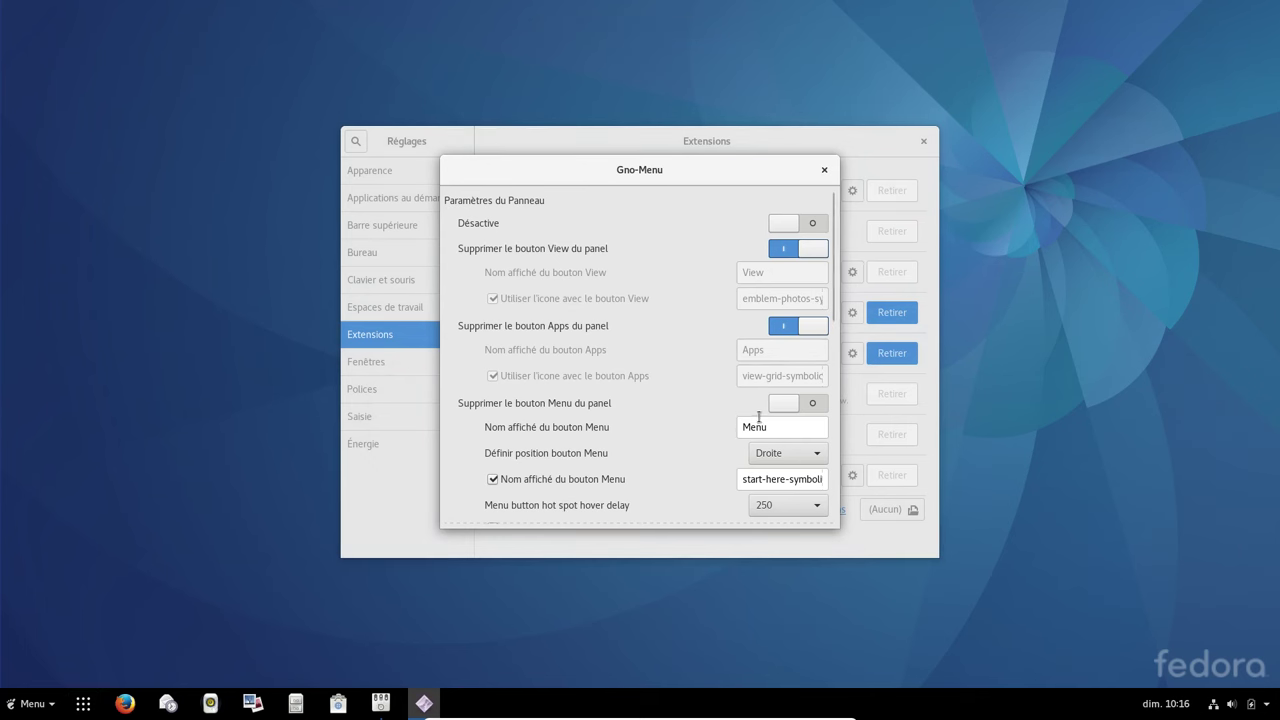
Examine the remaining Gno-Menu button and menu settings, and close its settings window
scroll(696, 413, "down", 5)
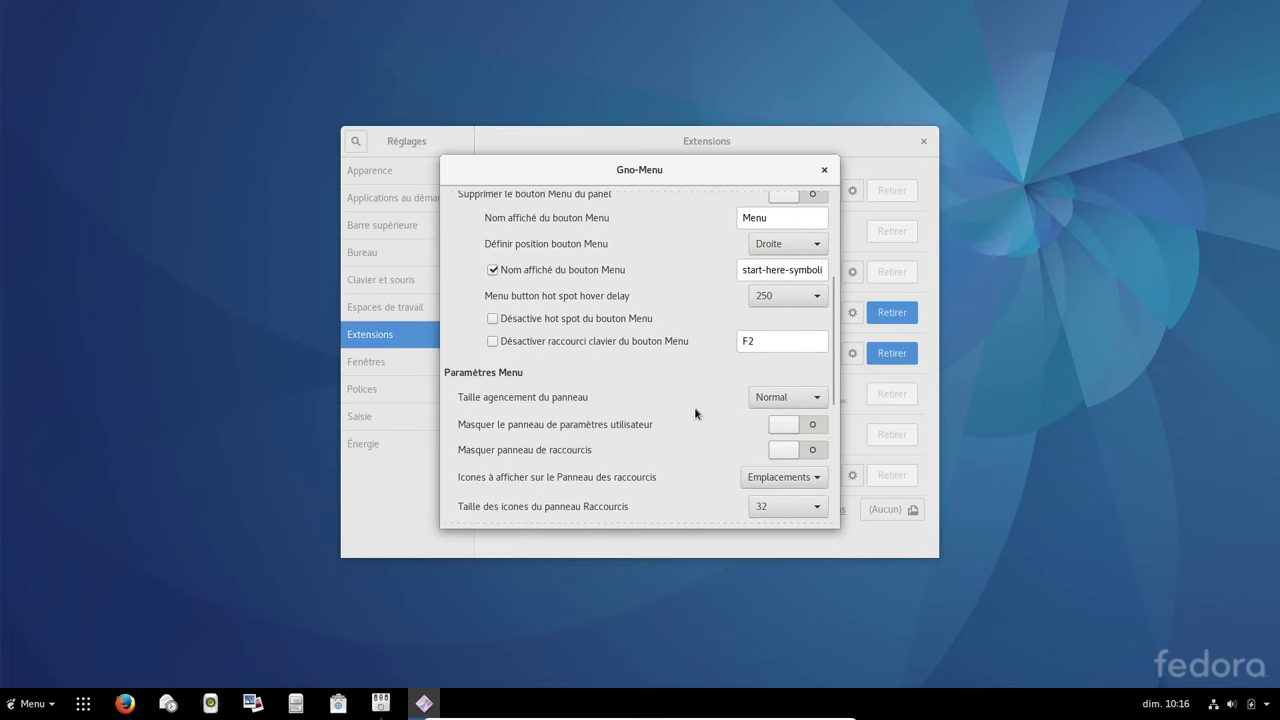
scroll(696, 413, "down", 3)
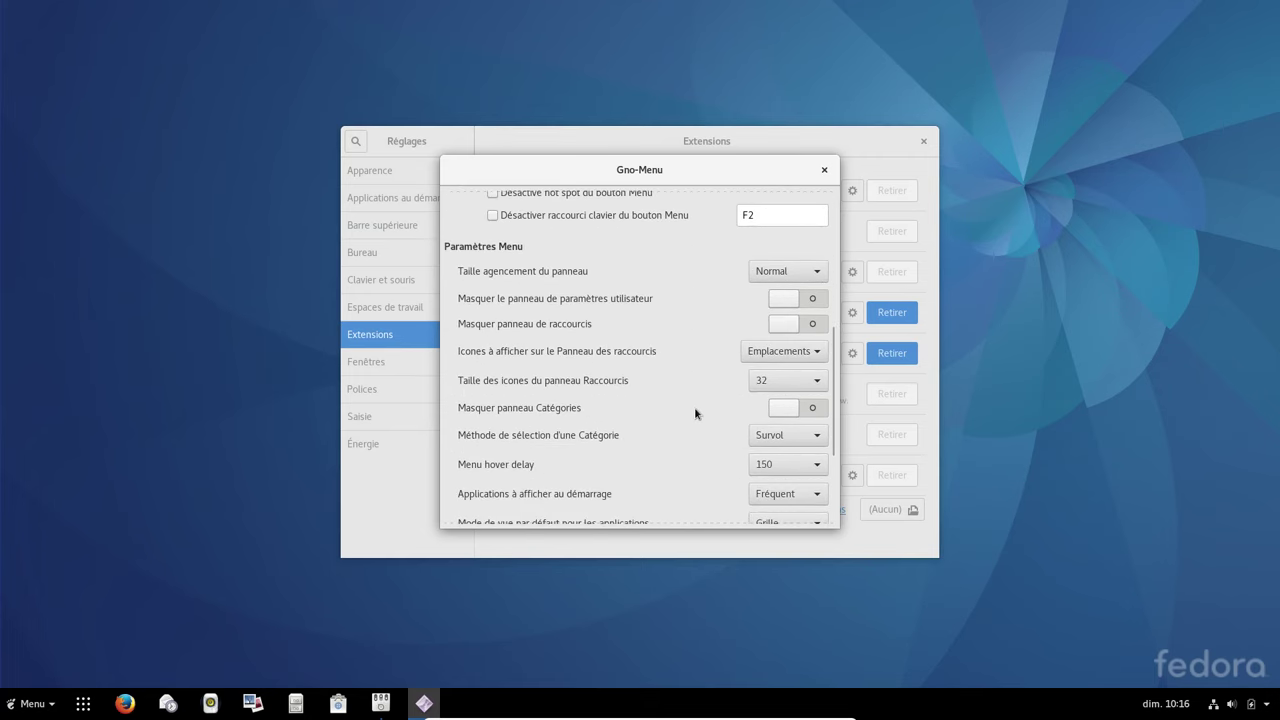
scroll(692, 426, "down", 4)
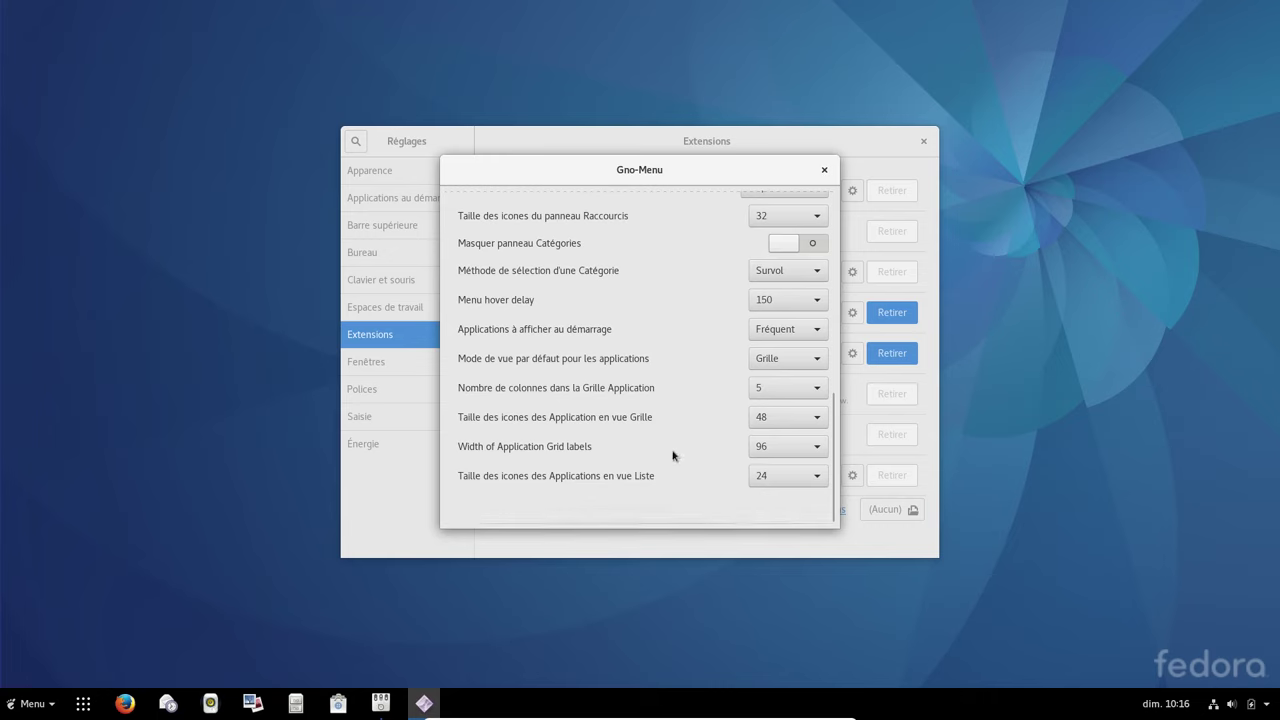
scroll(669, 334, "up", 12)
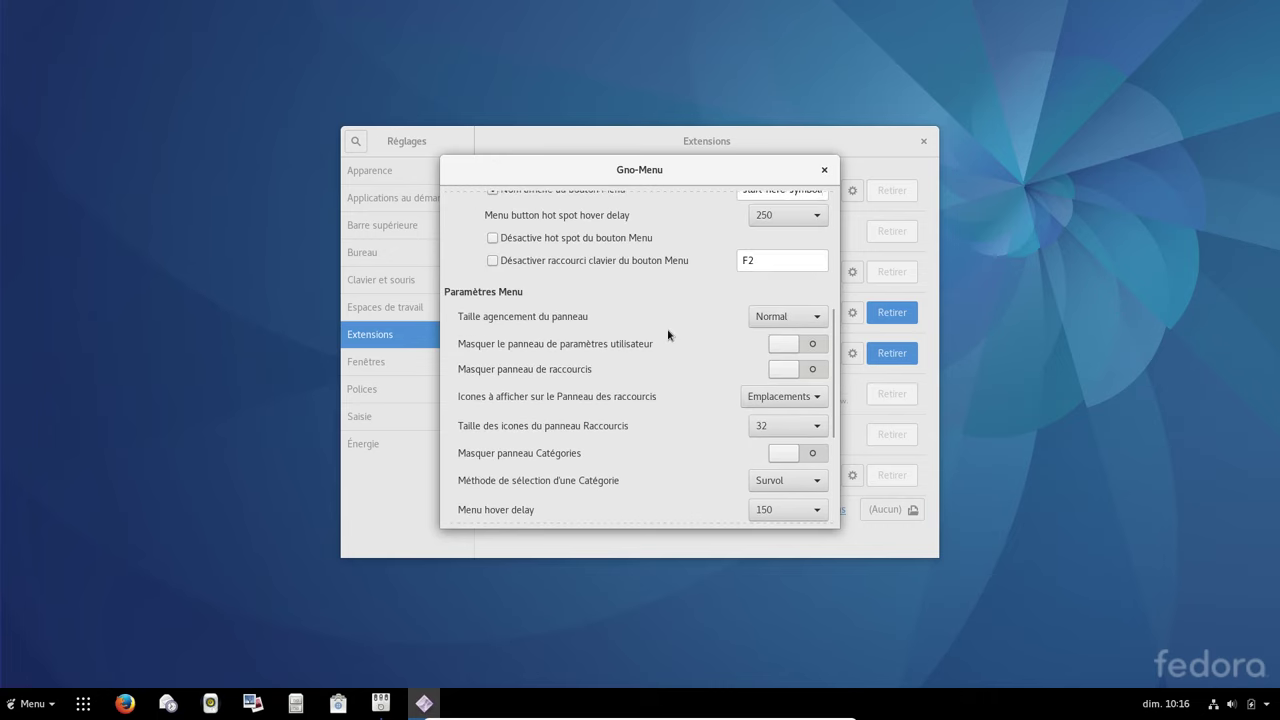
left_click(824, 171)
In Dash to Panel's settings, set the panel size to 32 px and try the Top running indicator position before restoring Bottom
left_click(852, 314)
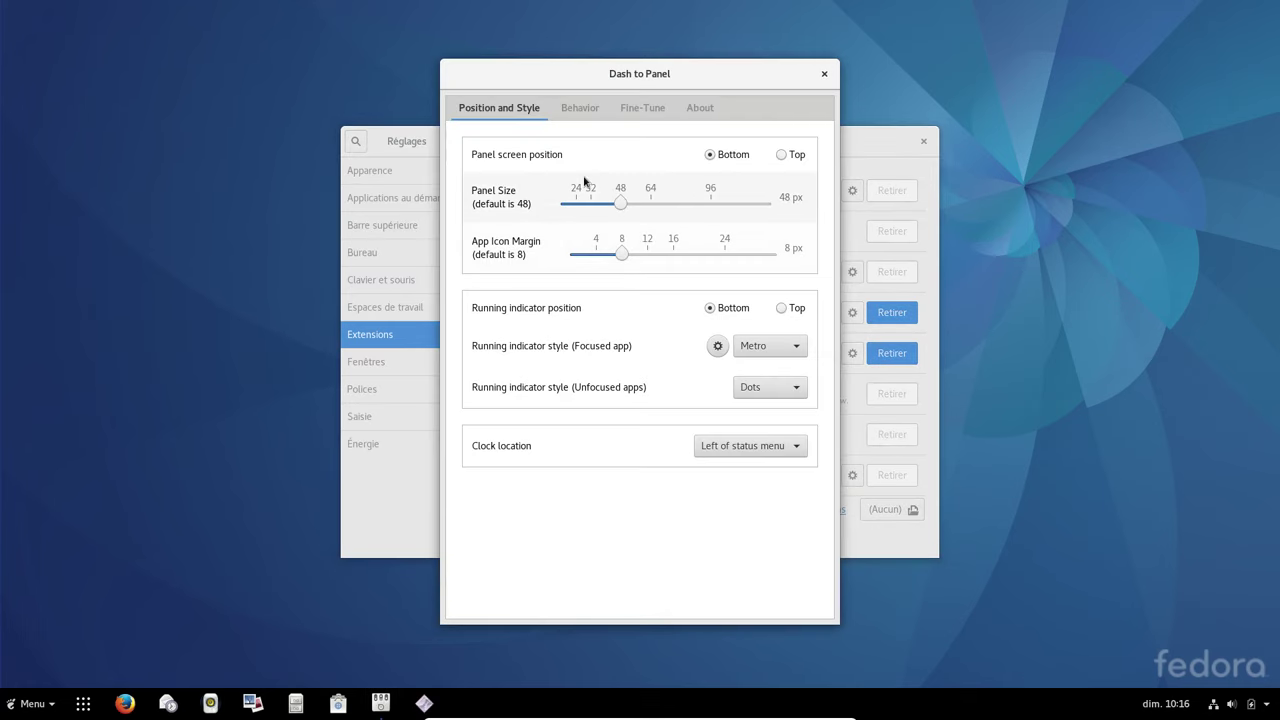
left_click_drag(622, 205, 593, 205)
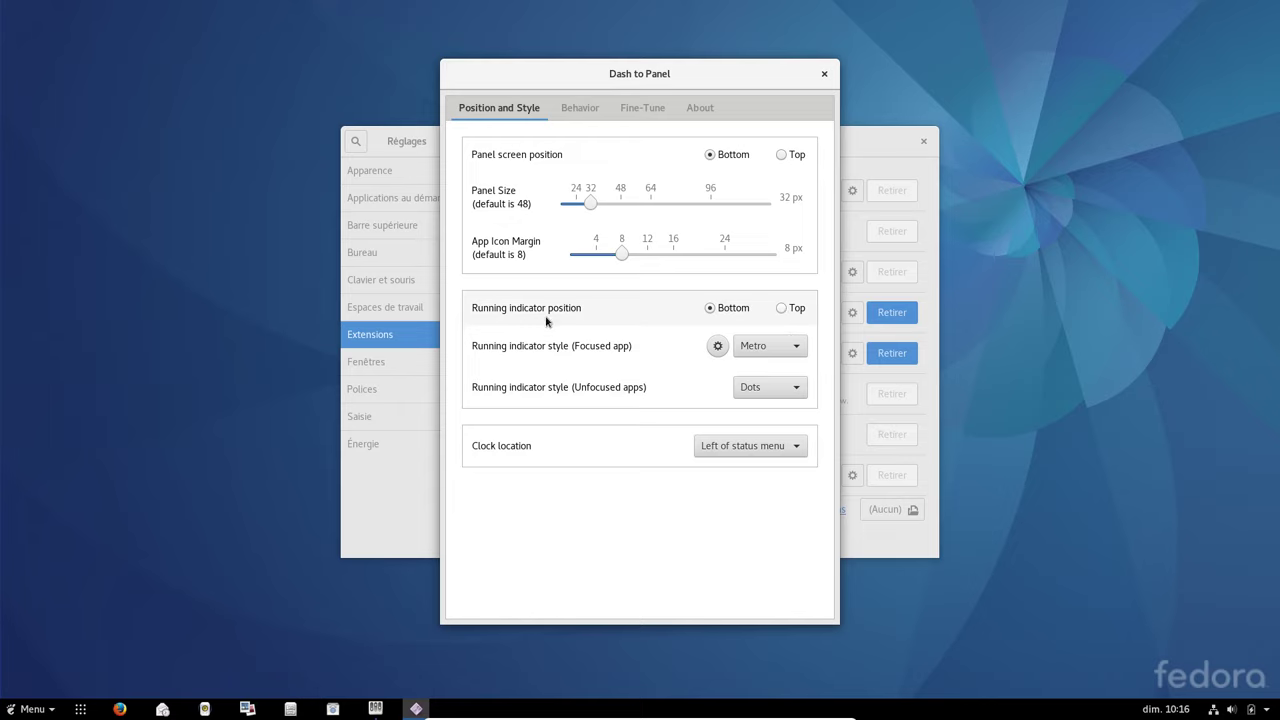
left_click(782, 309)
left_click(712, 310)
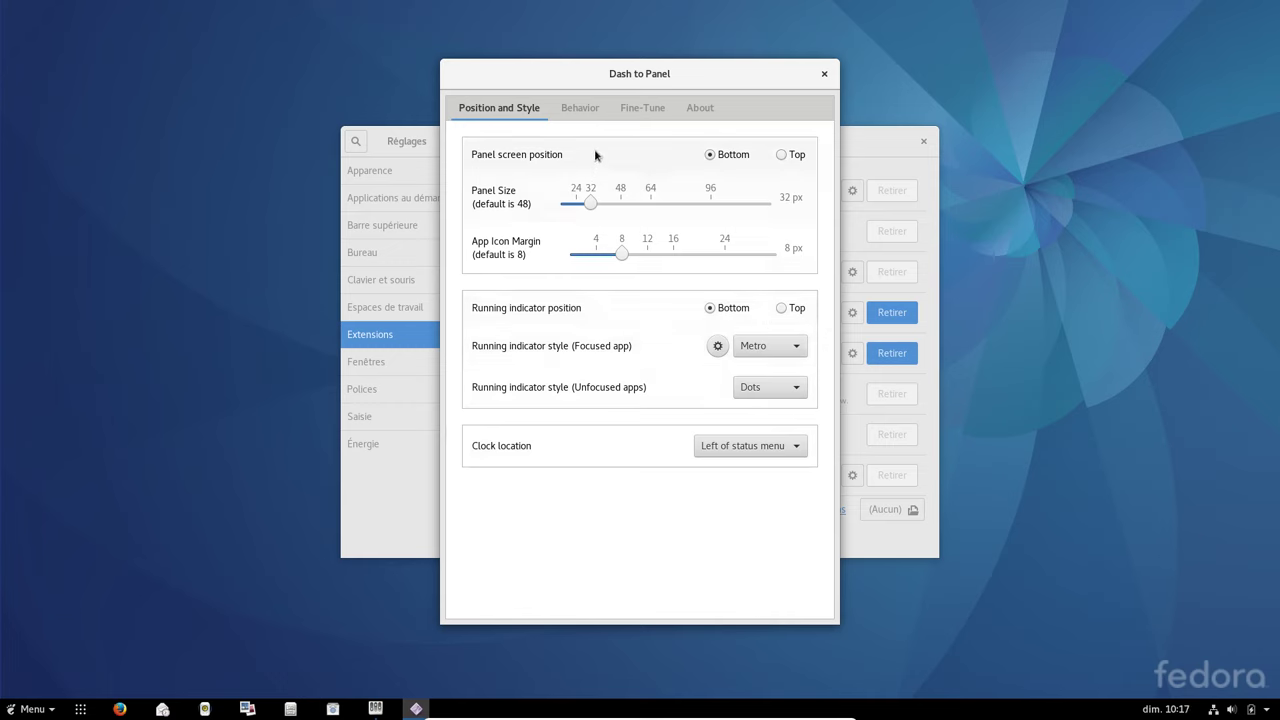
Examine Dash to Panel's Behavior and Fine-Tune settings
left_click(594, 110)
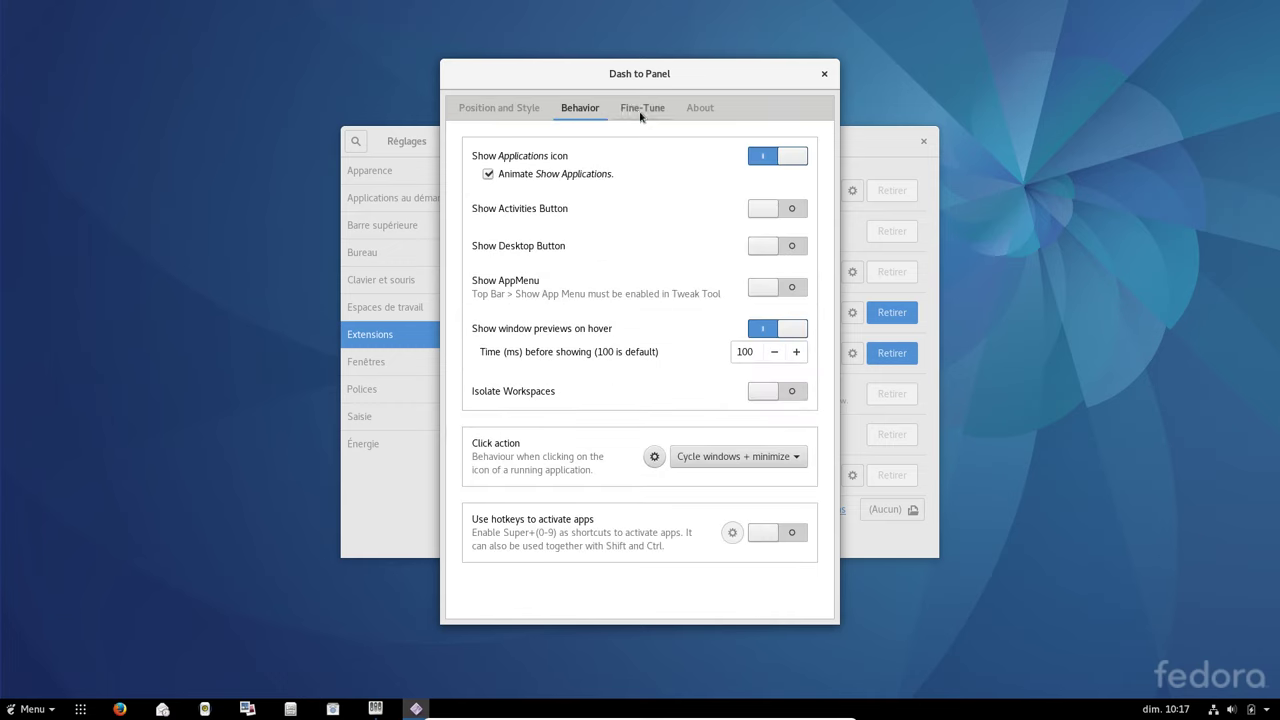
left_click(640, 112)
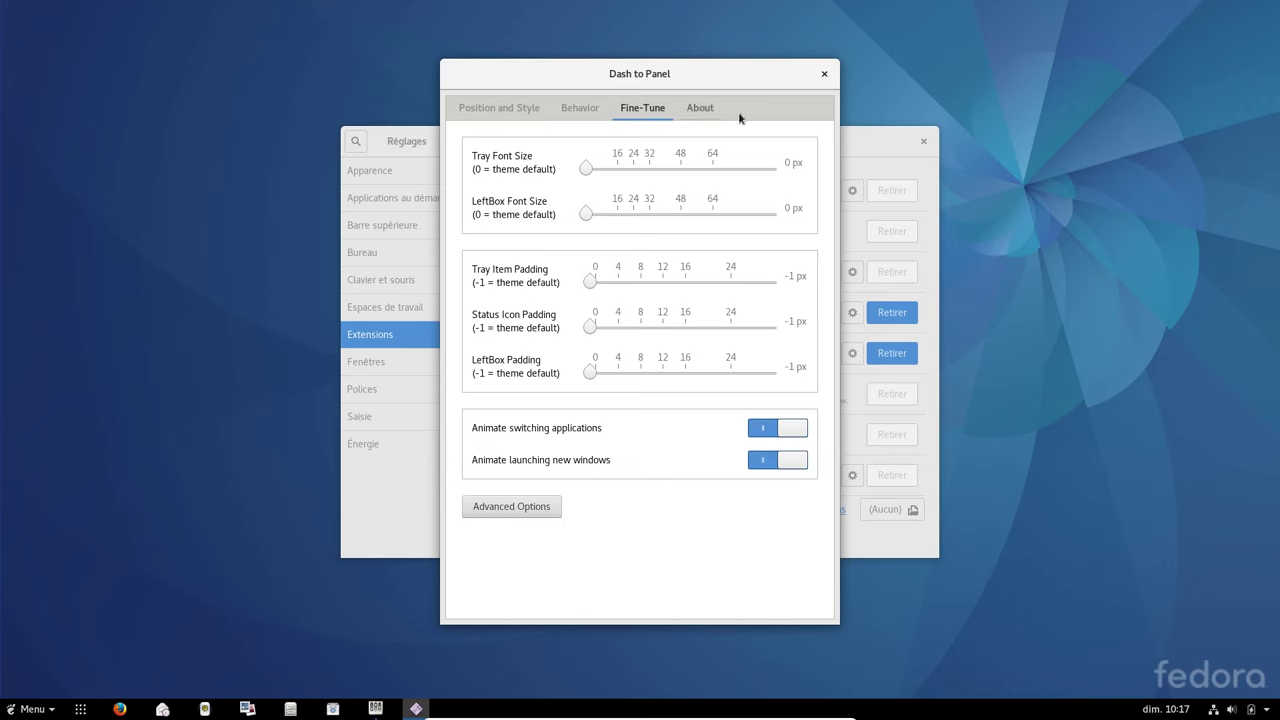
Check Dash to Panel's About information and close its settings window
left_click(717, 112)
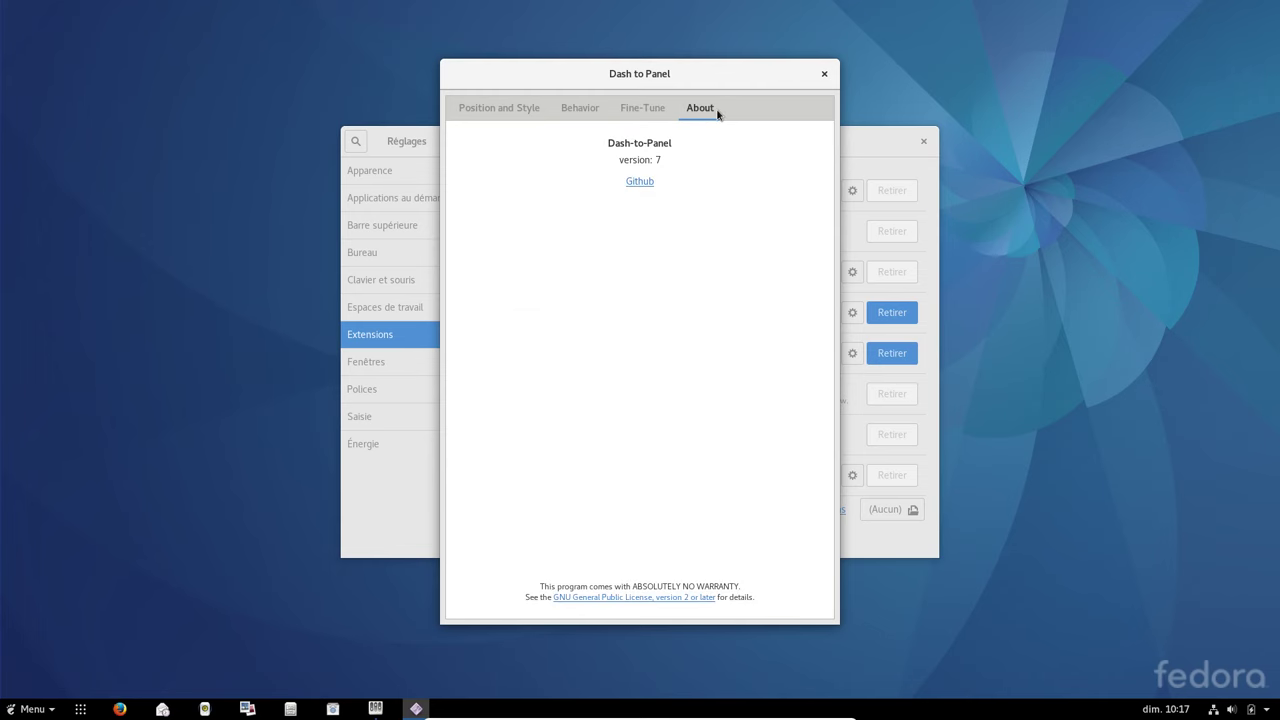
left_click(824, 74)
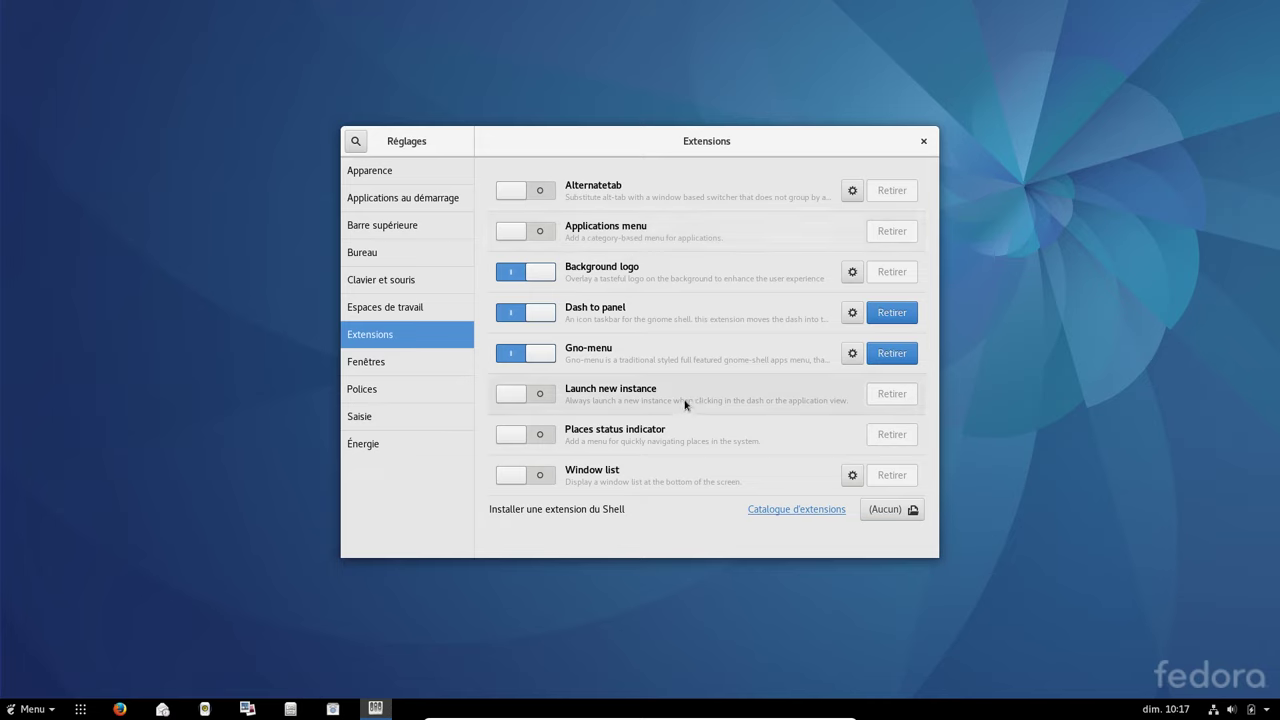
Try the Window list extension, switch it off again, and close the tweak tool
left_click(530, 477)
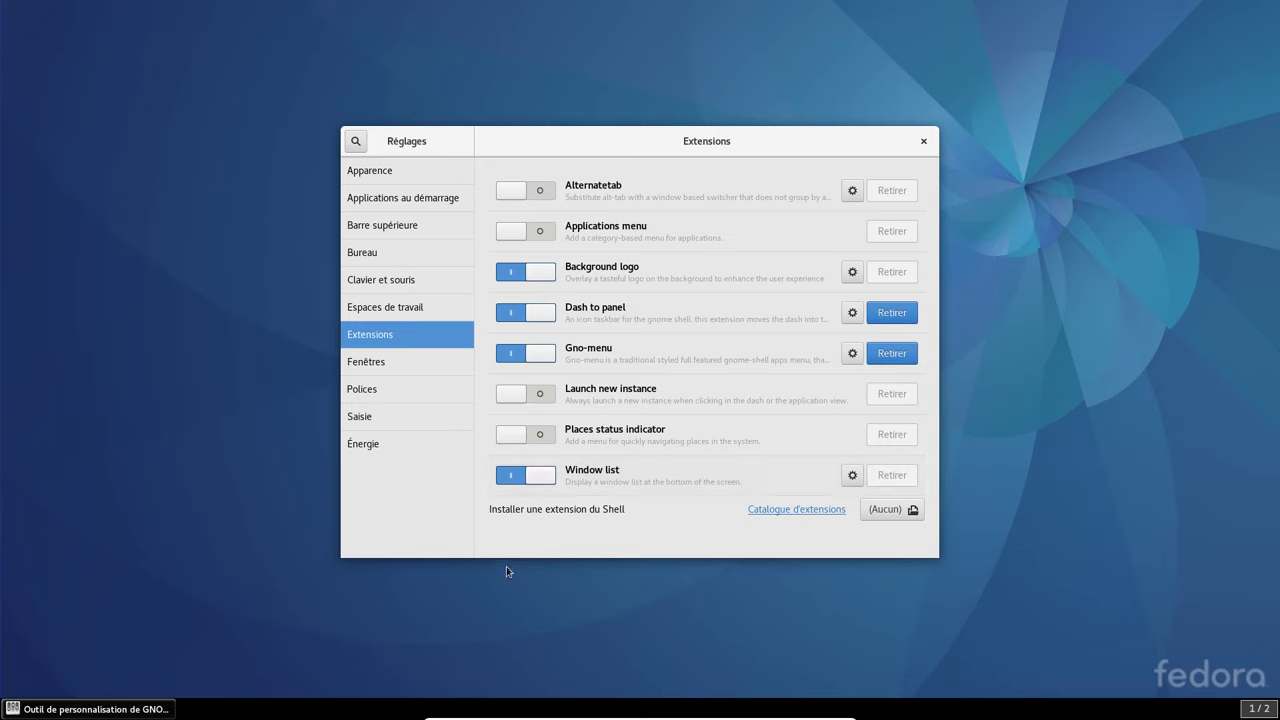
left_click(545, 478)
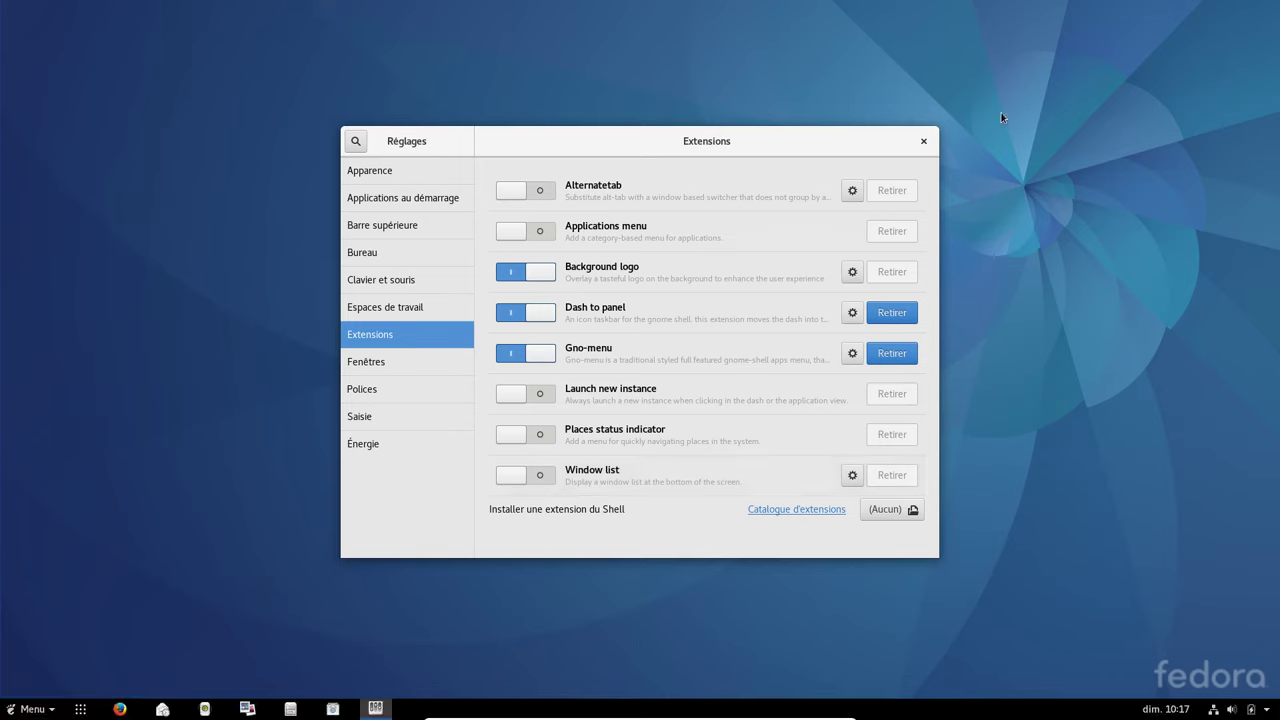
left_click(923, 141)
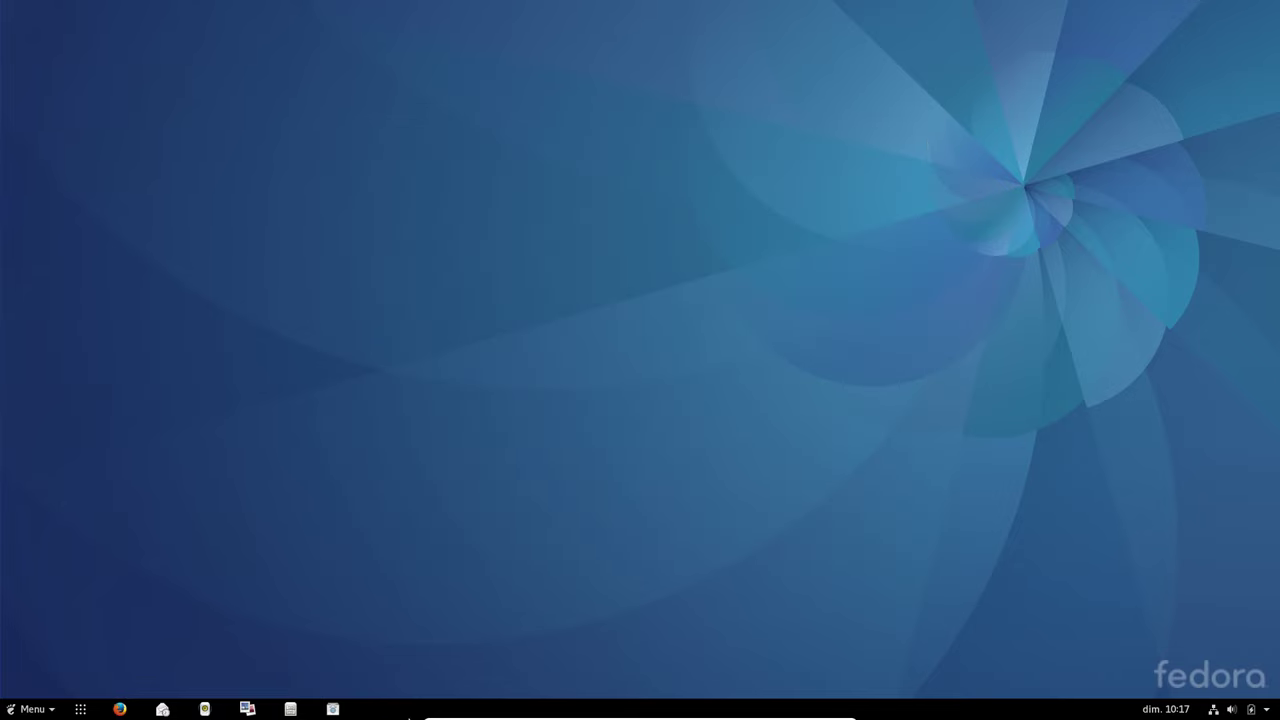
Search the application overview for "bit" and install the Transmission BitTorrent client
left_click(81, 709)
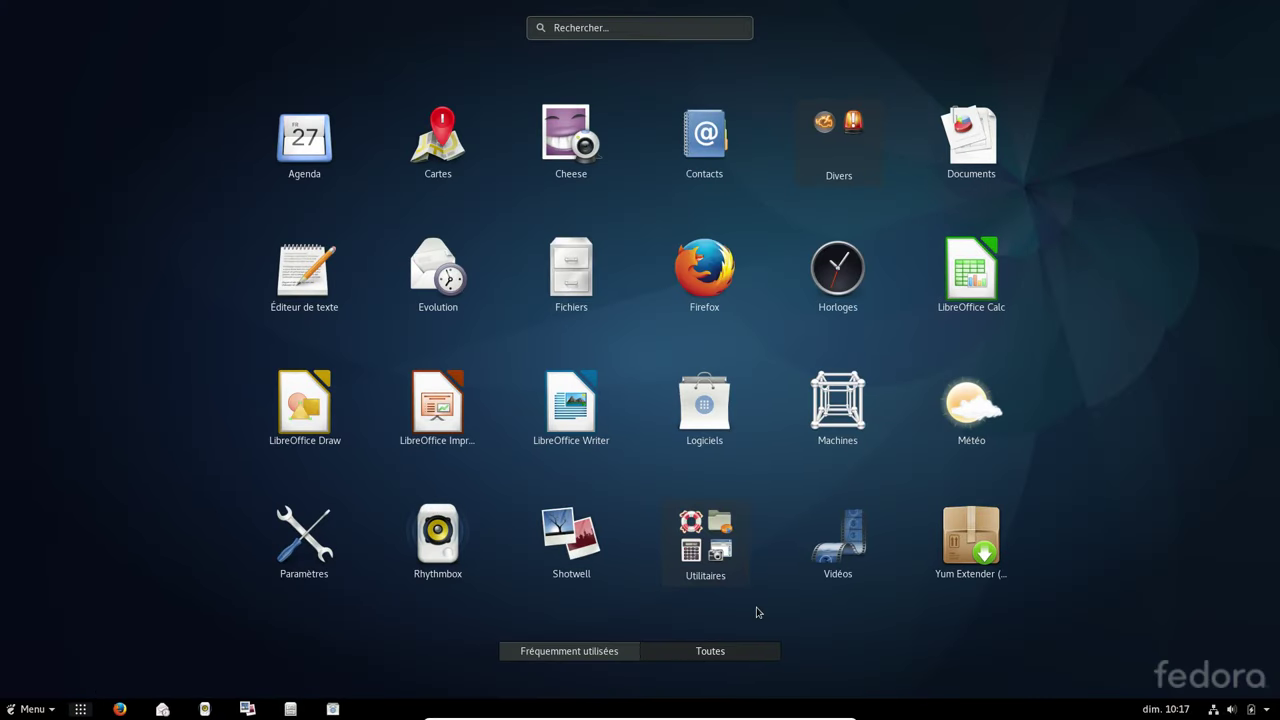
type("bit")
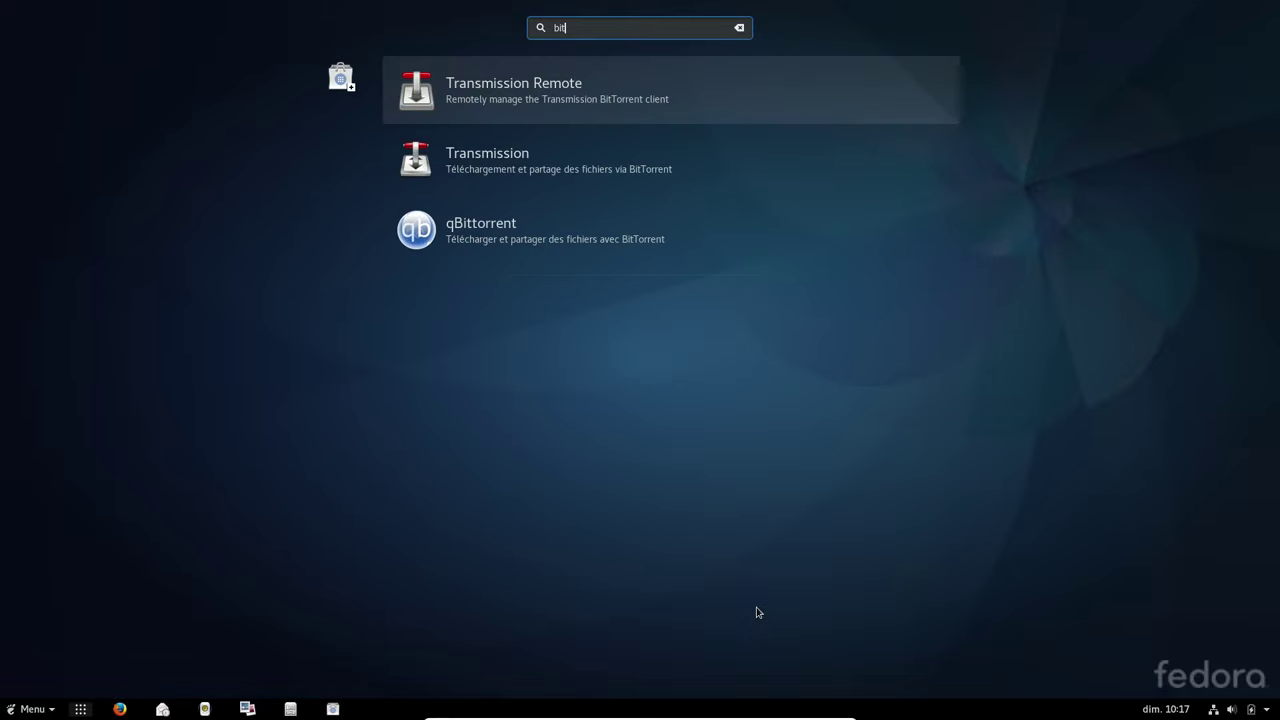
left_click(487, 156)
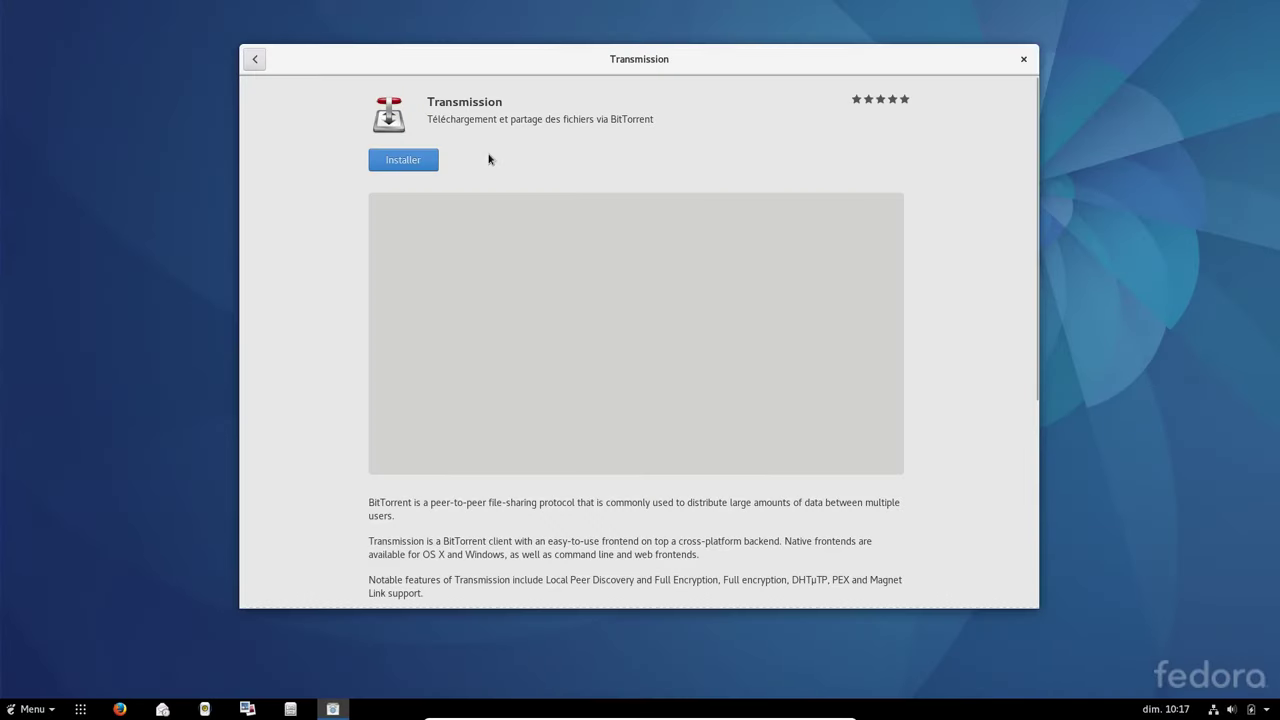
left_click(425, 163)
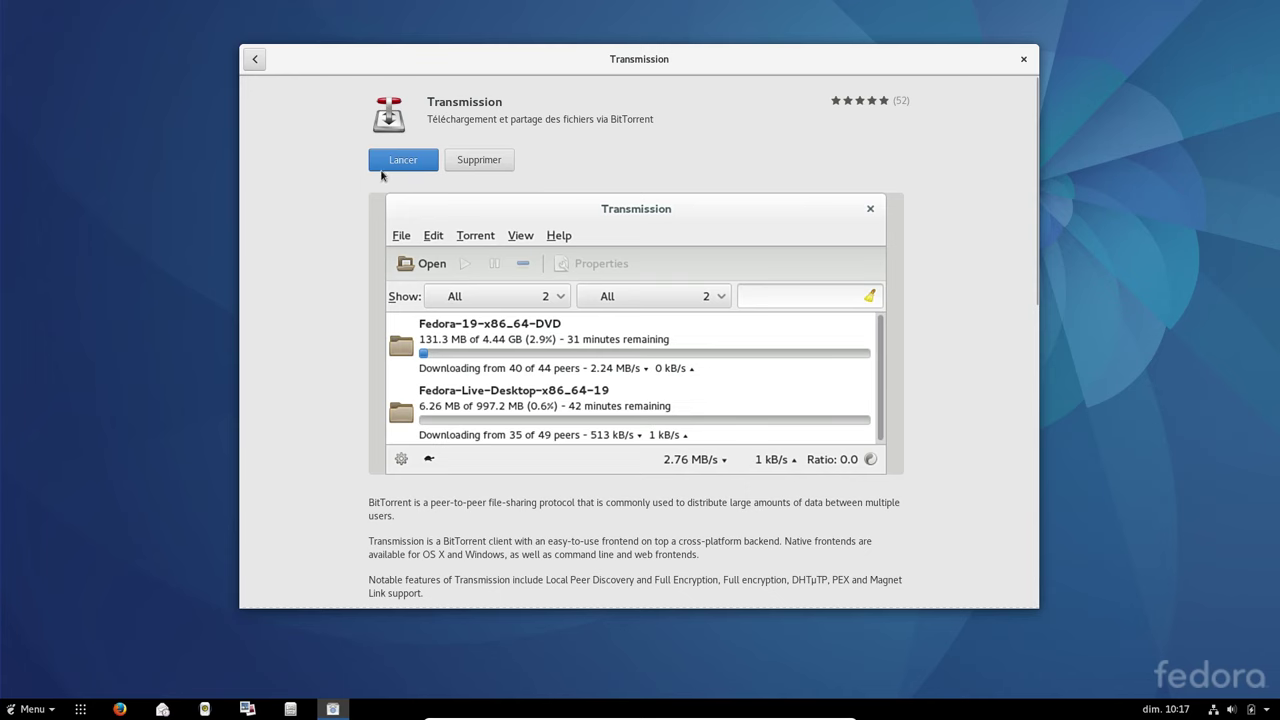
Launch Transmission, agree to its file-sharing responsibility notice, and close the software store window
left_click(386, 162)
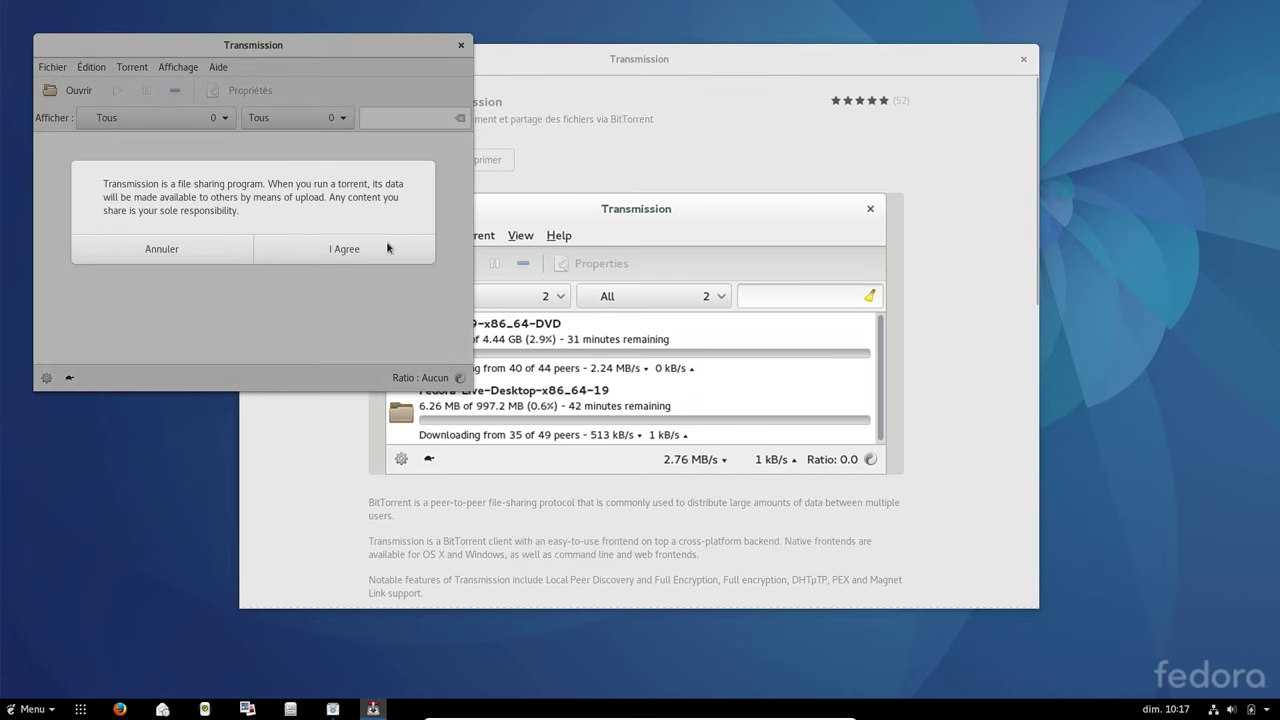
left_click(344, 249)
left_click(1022, 70)
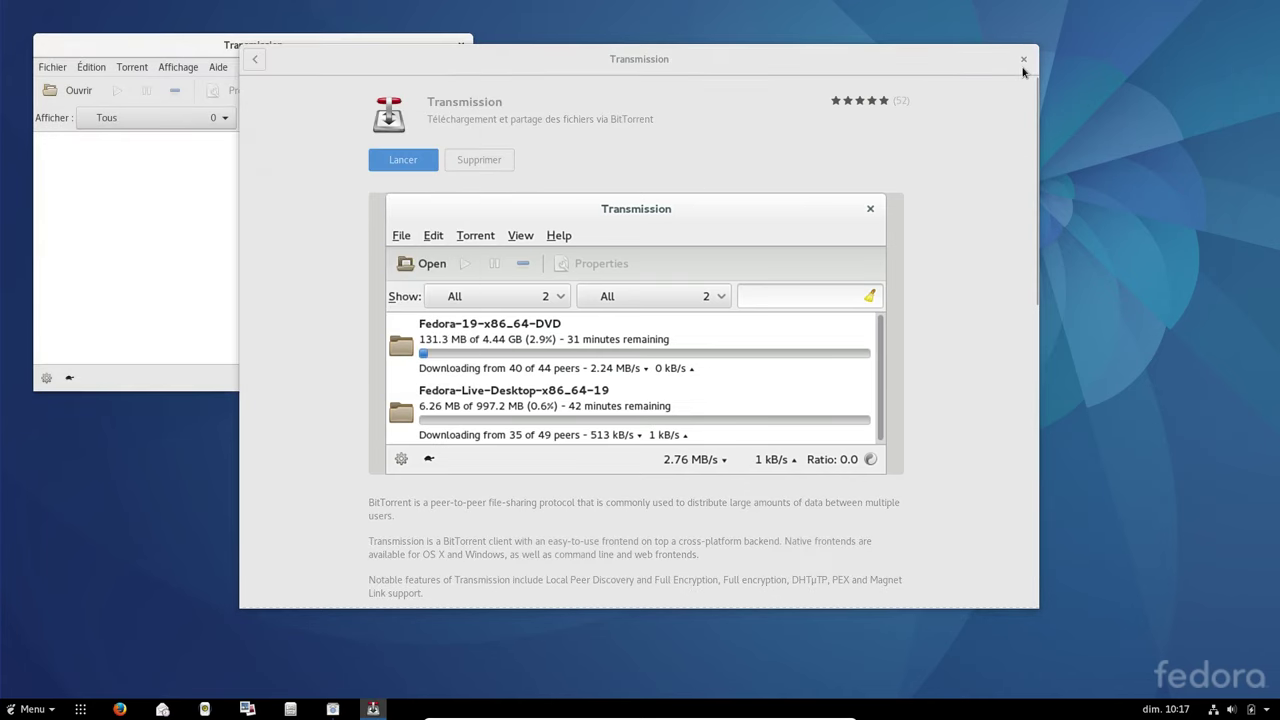
left_click(1023, 60)
Check Transmission's file commands, close Transmission, and look at the system status controls on the panel
left_click(40, 69)
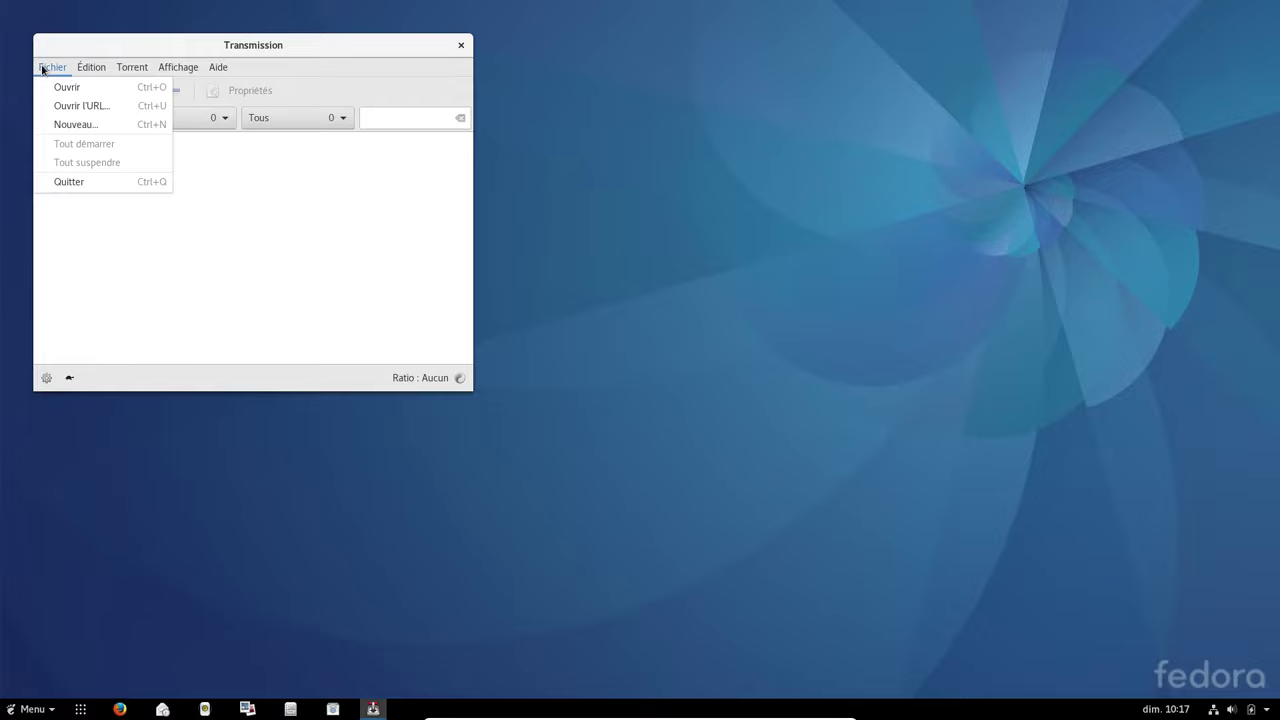
left_click(42, 68)
left_click(461, 46)
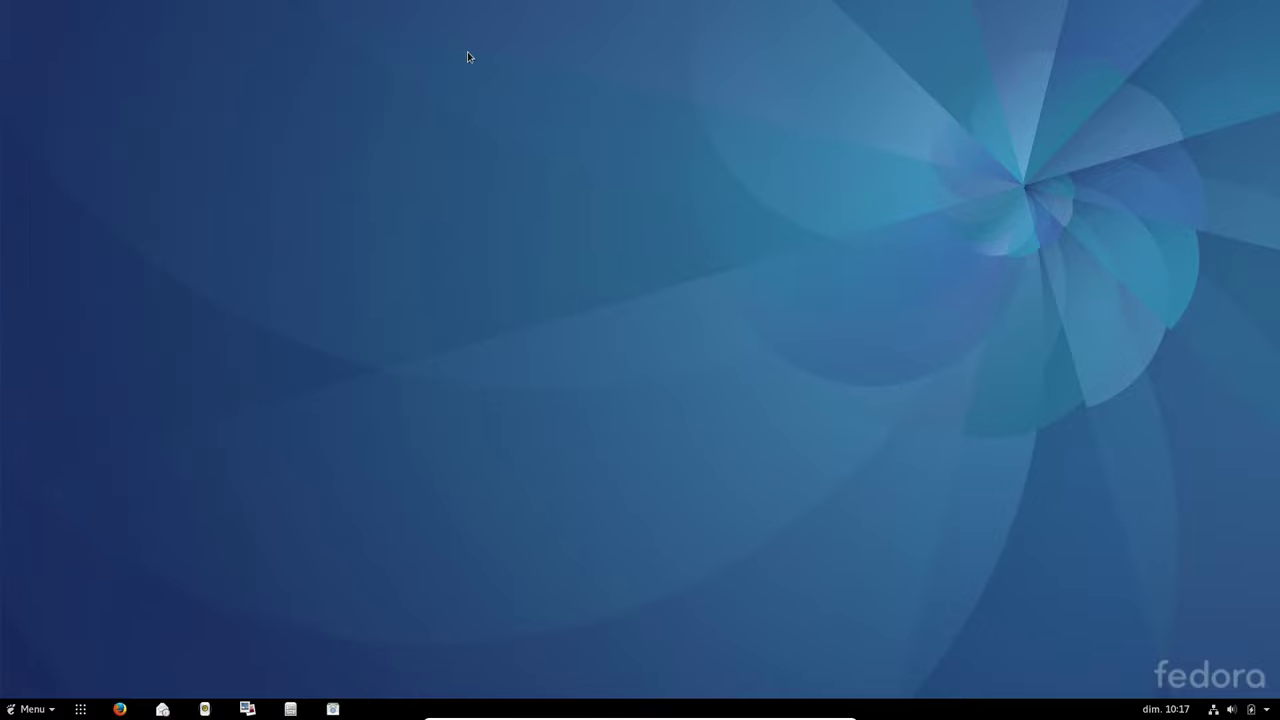
left_click(1267, 710)
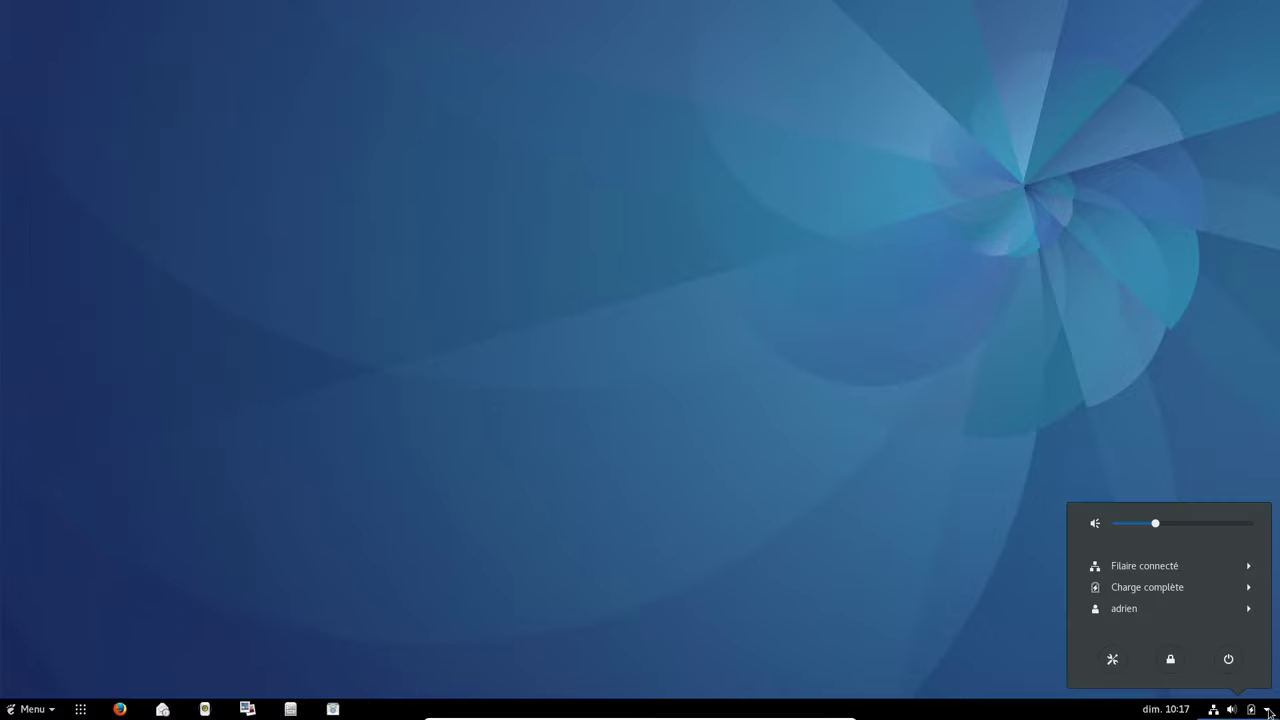
left_click(1267, 710)
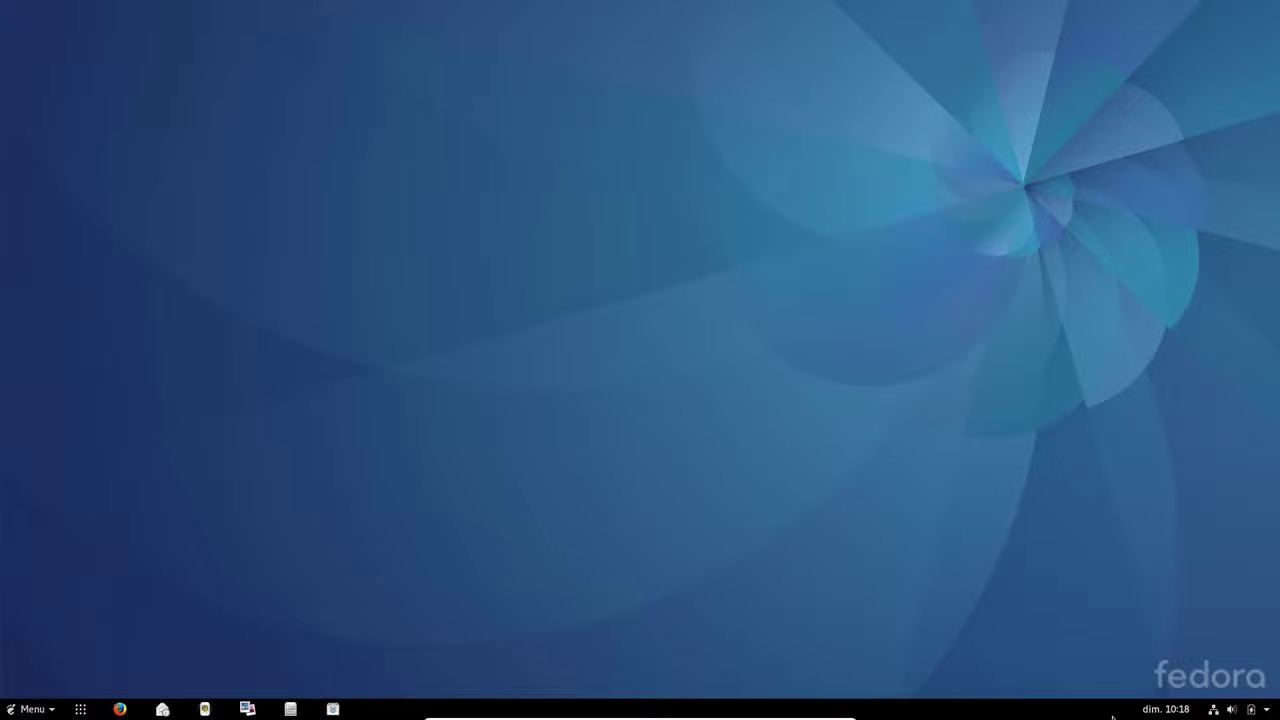
In Firefox, search the GNOME Shell Extensions site for "topicons" and open the TopIcons Plus page
left_click(119, 709)
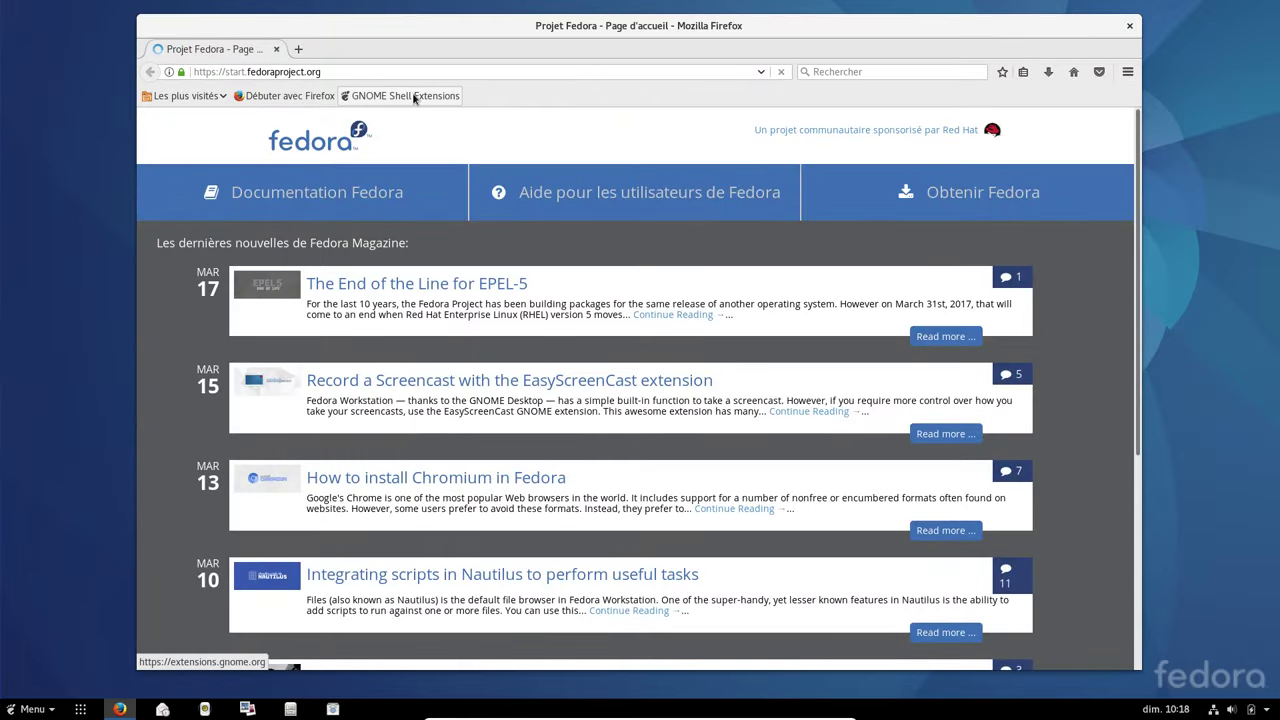
left_click(414, 96)
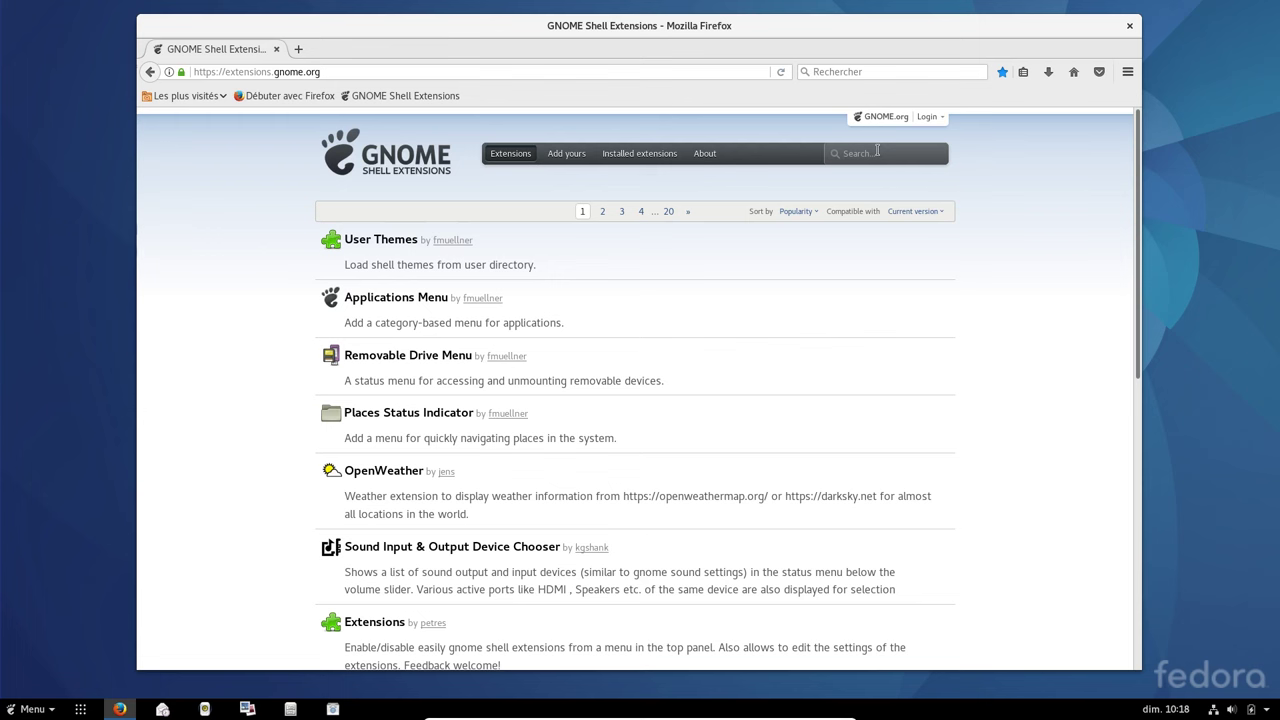
type("topicons")
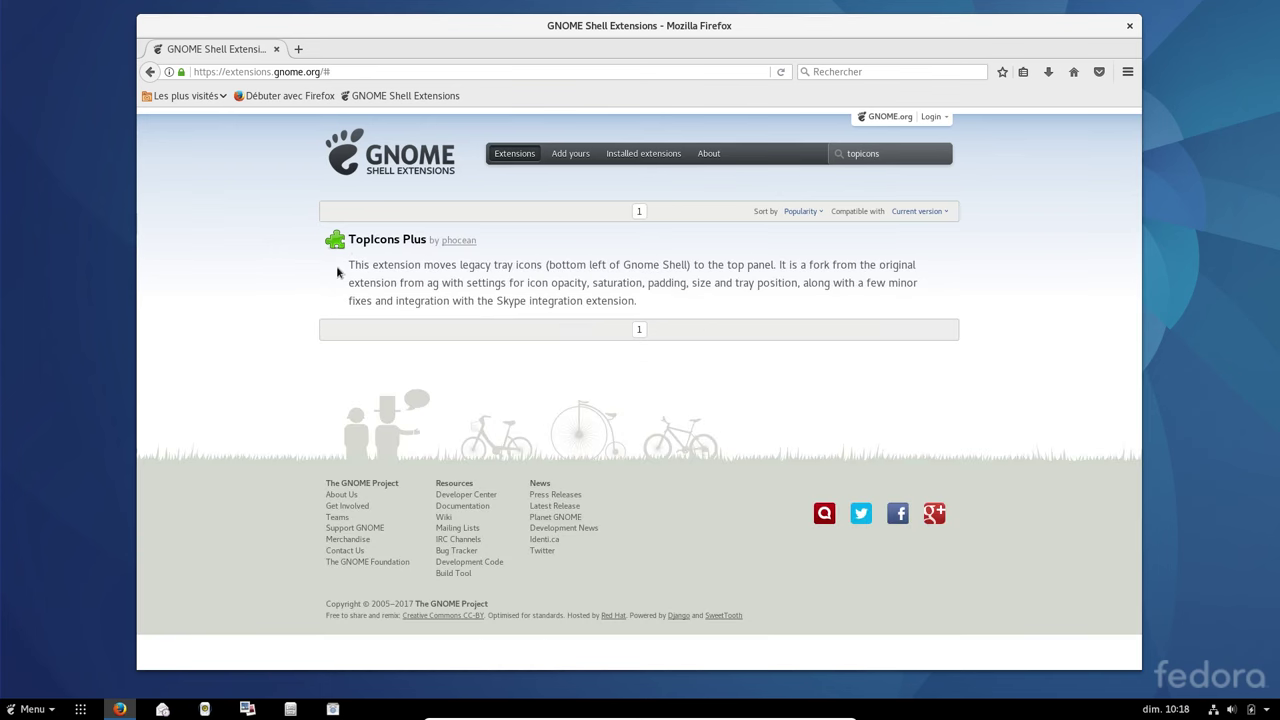
left_click(376, 246)
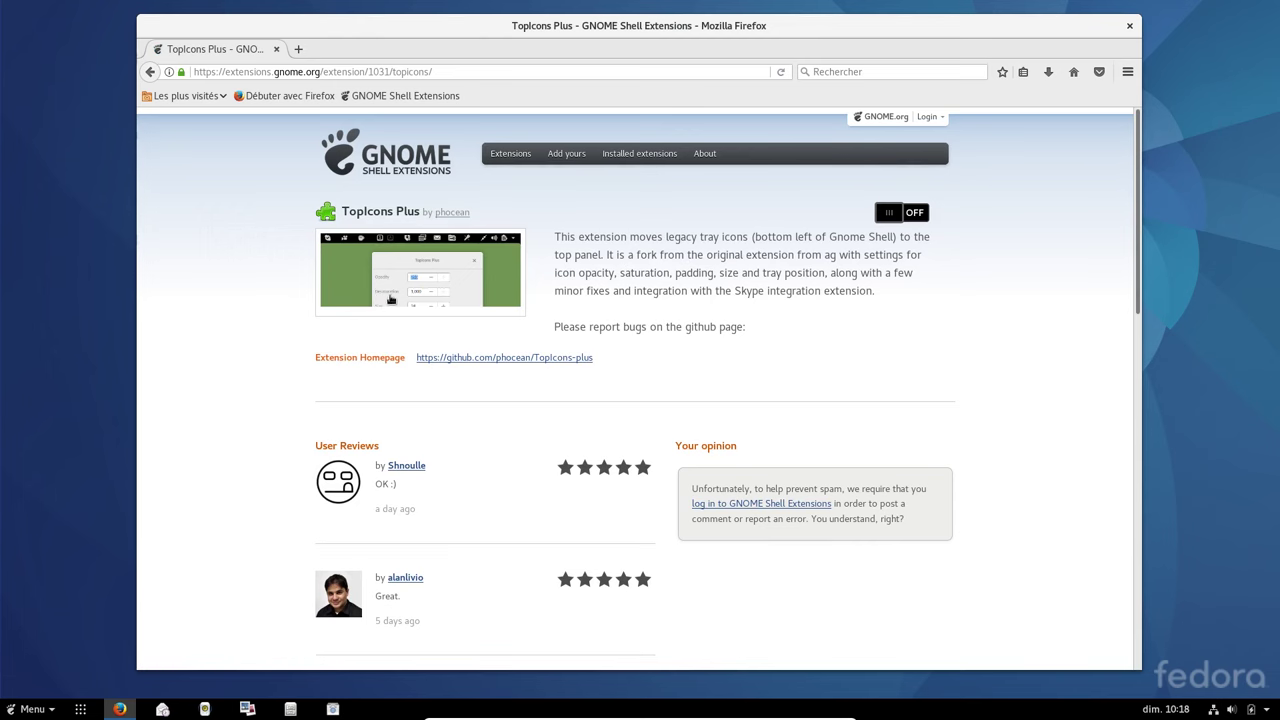
View the TopIcons Plus preview image, then enable the extension and confirm its installation
left_click(431, 270)
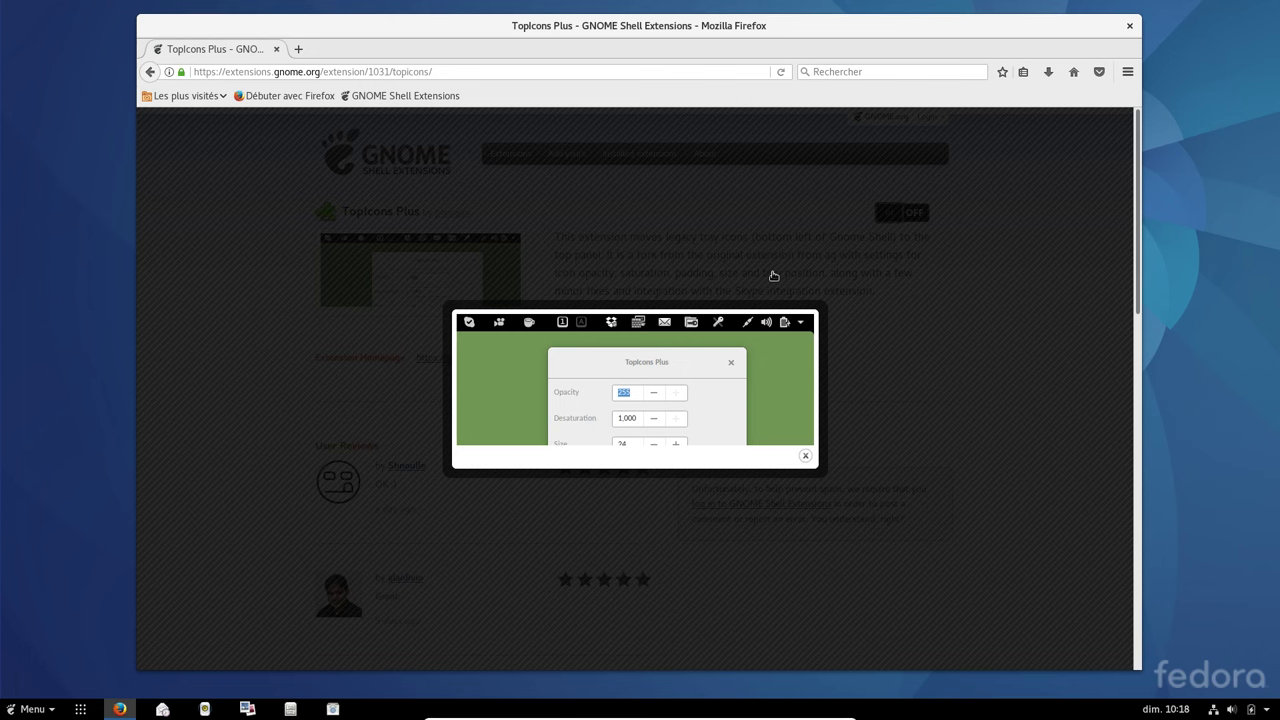
left_click(773, 275)
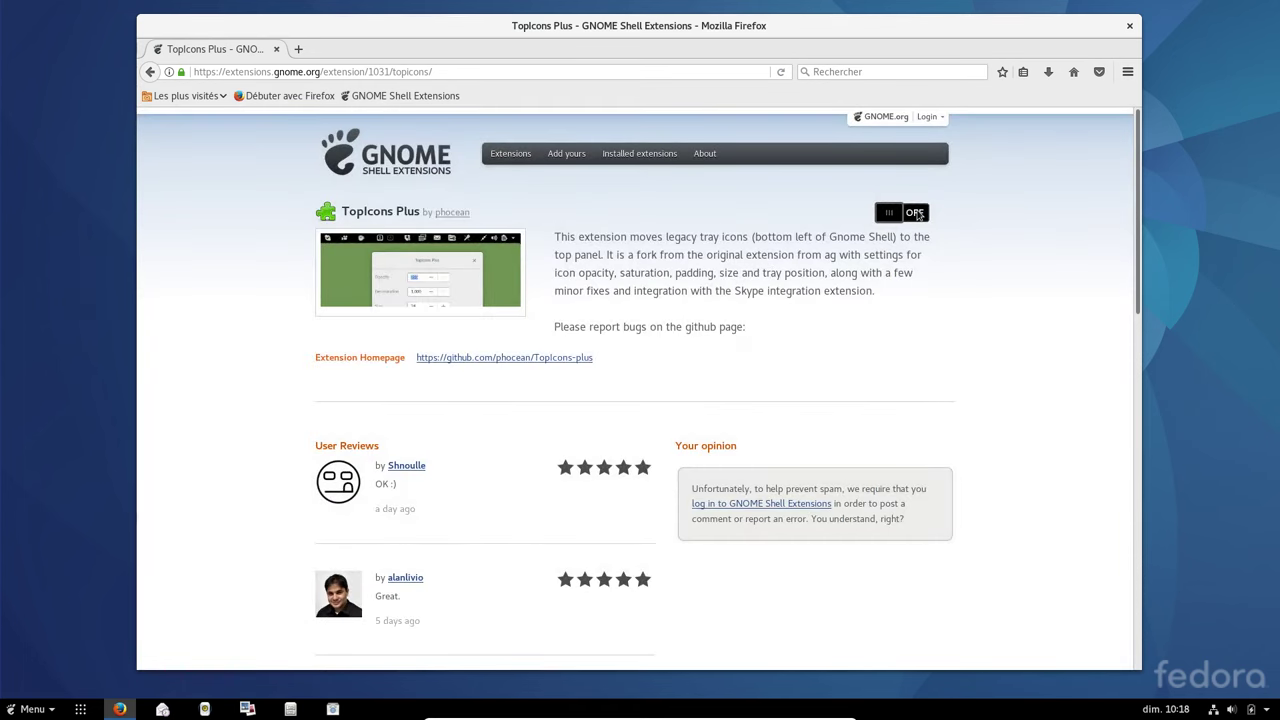
left_click(917, 214)
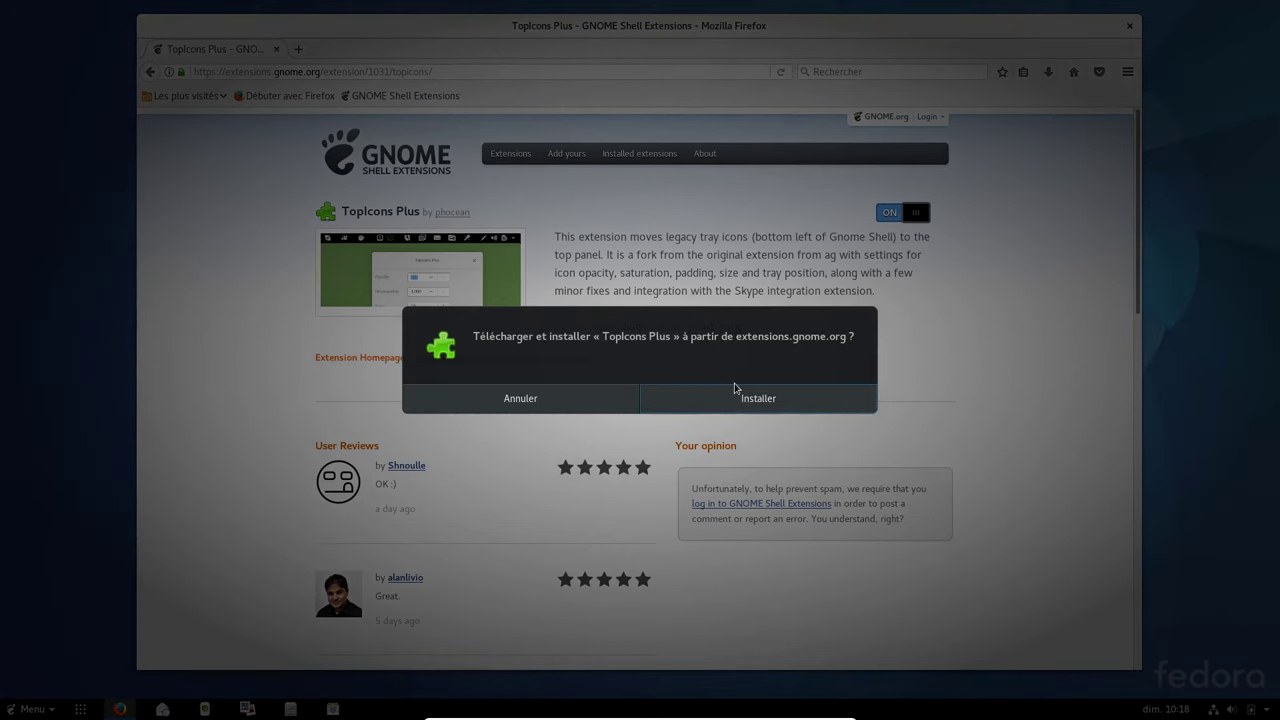
left_click(737, 395)
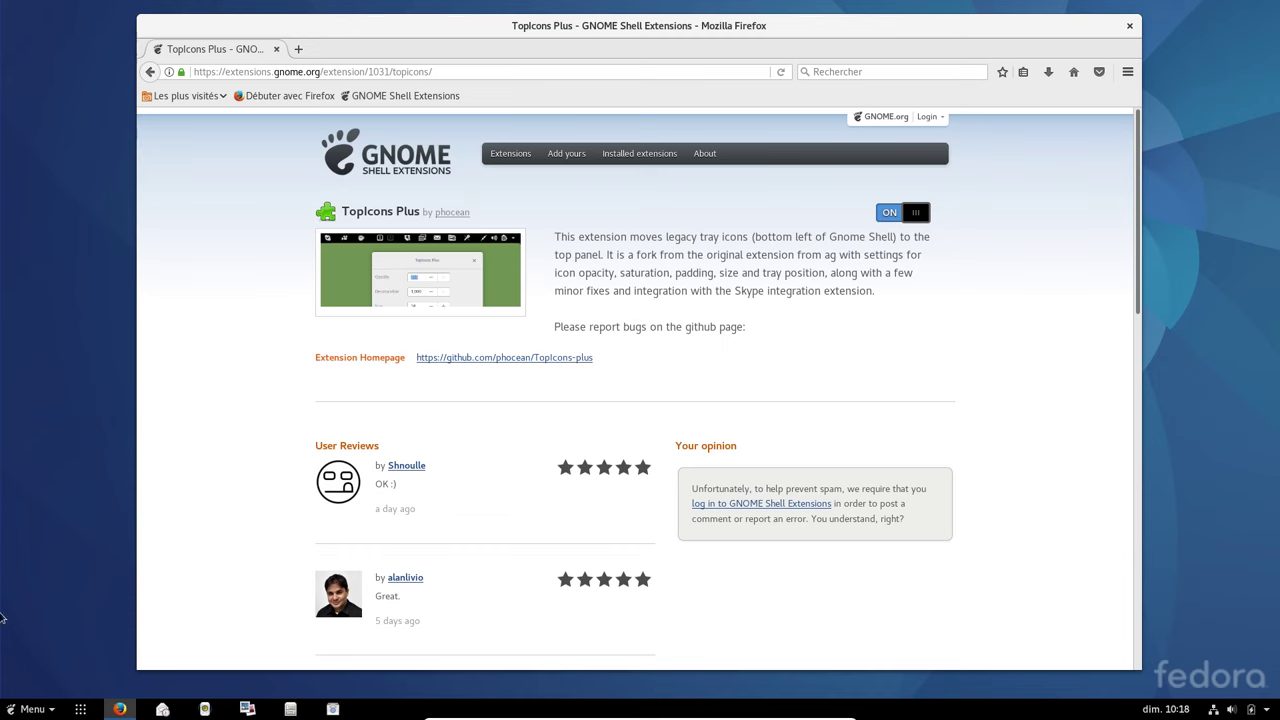
Find Transmission by searching applications for "bit", launch it to check for a tray icon, and close it
left_click(80, 709)
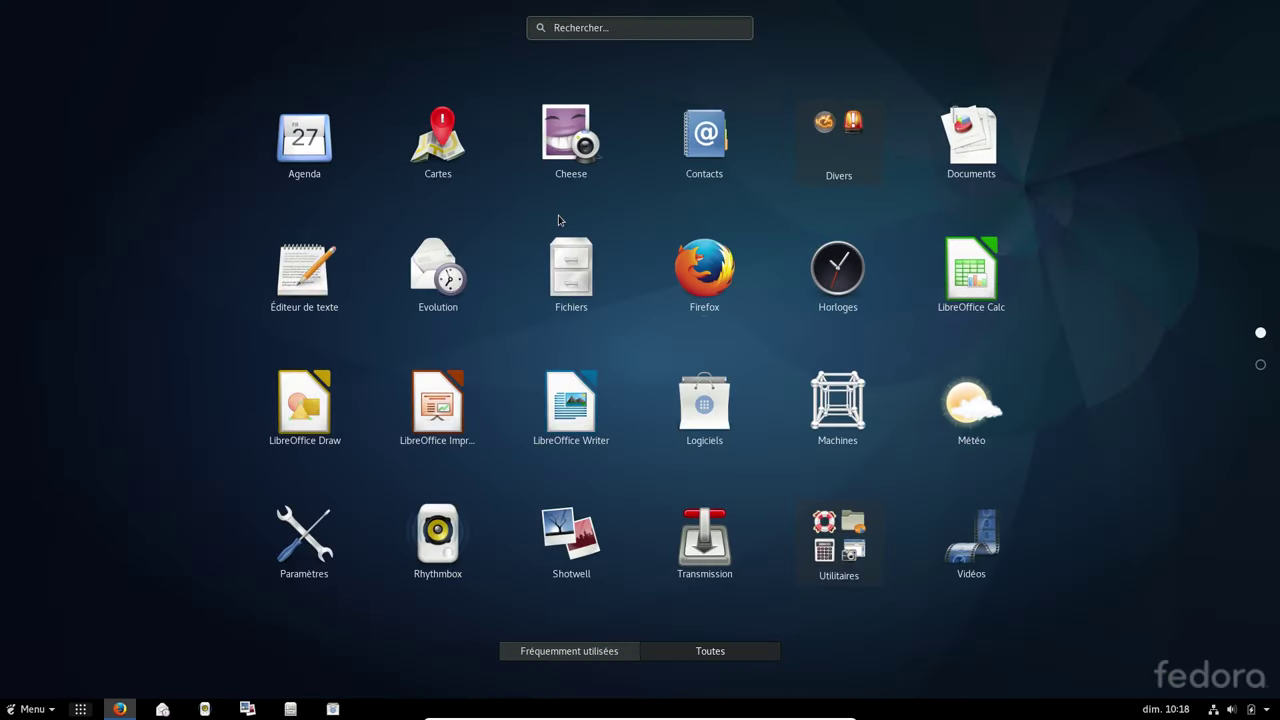
type("bit")
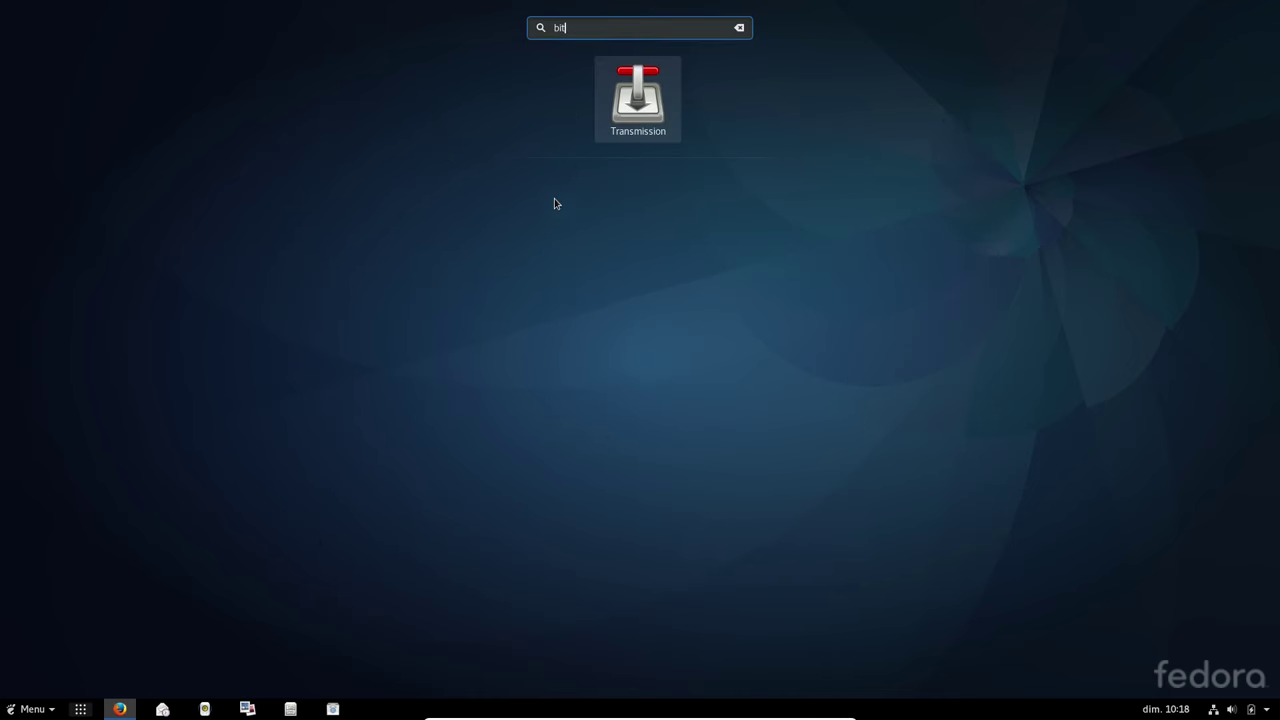
left_click(666, 105)
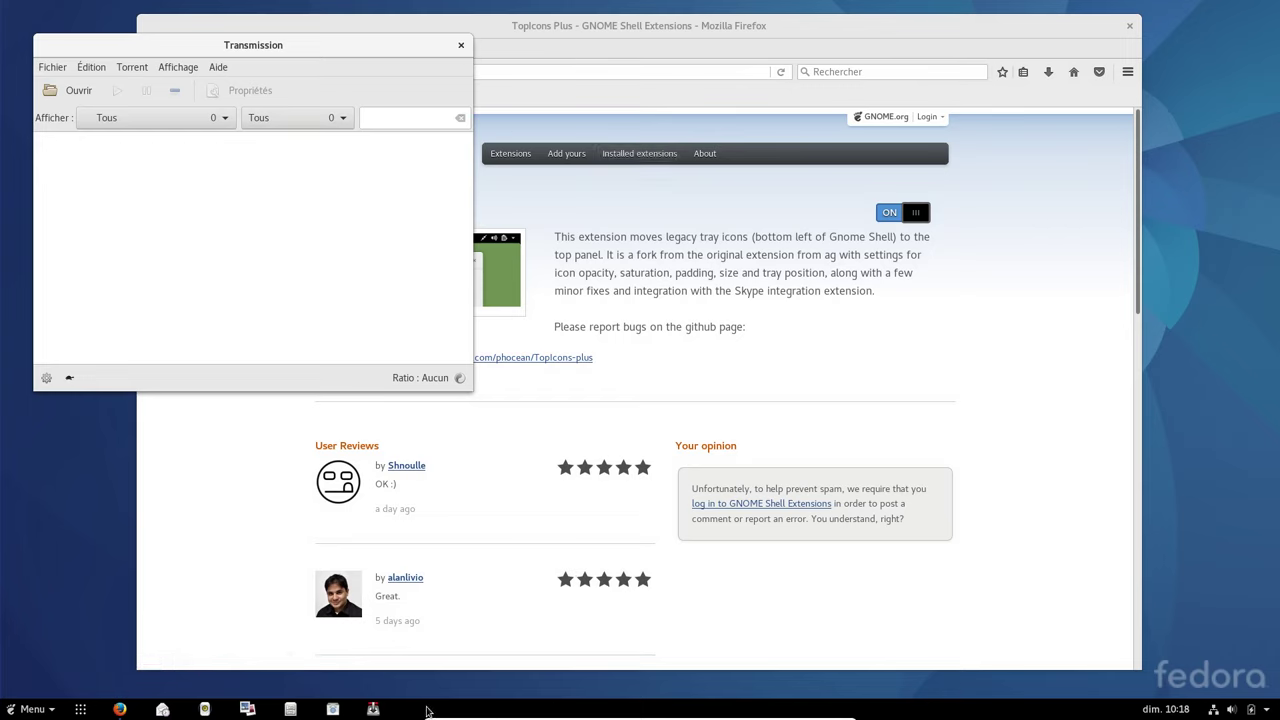
left_click(91, 67)
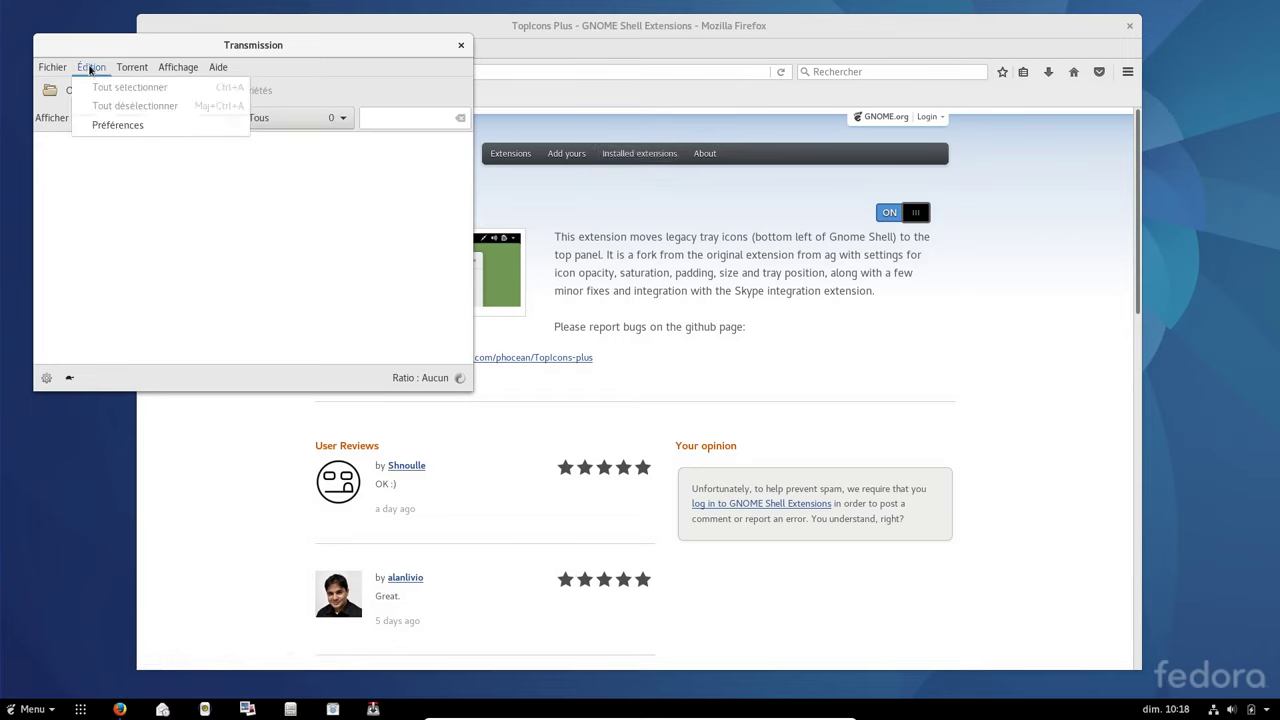
left_click(481, 62)
left_click(461, 47)
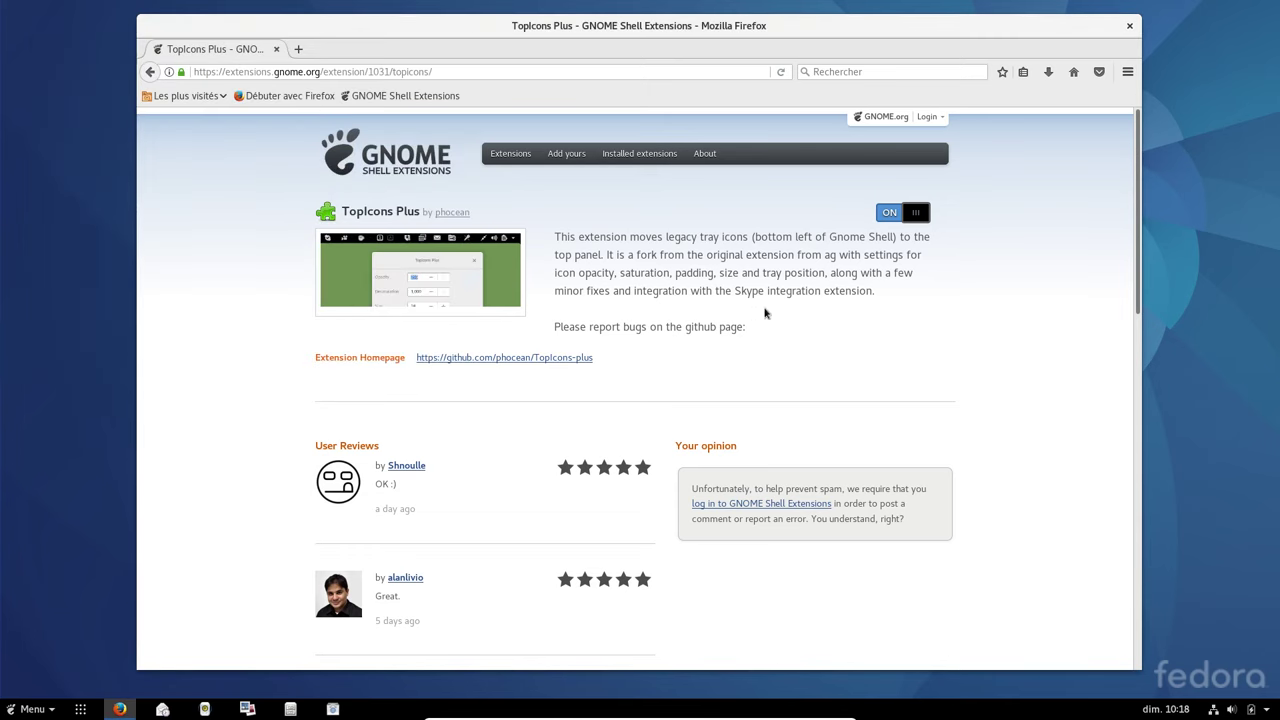
Turn off TopIcons Plus and browse the popular extensions on the main GNOME Shell Extensions page
left_click(917, 213)
left_click(423, 97)
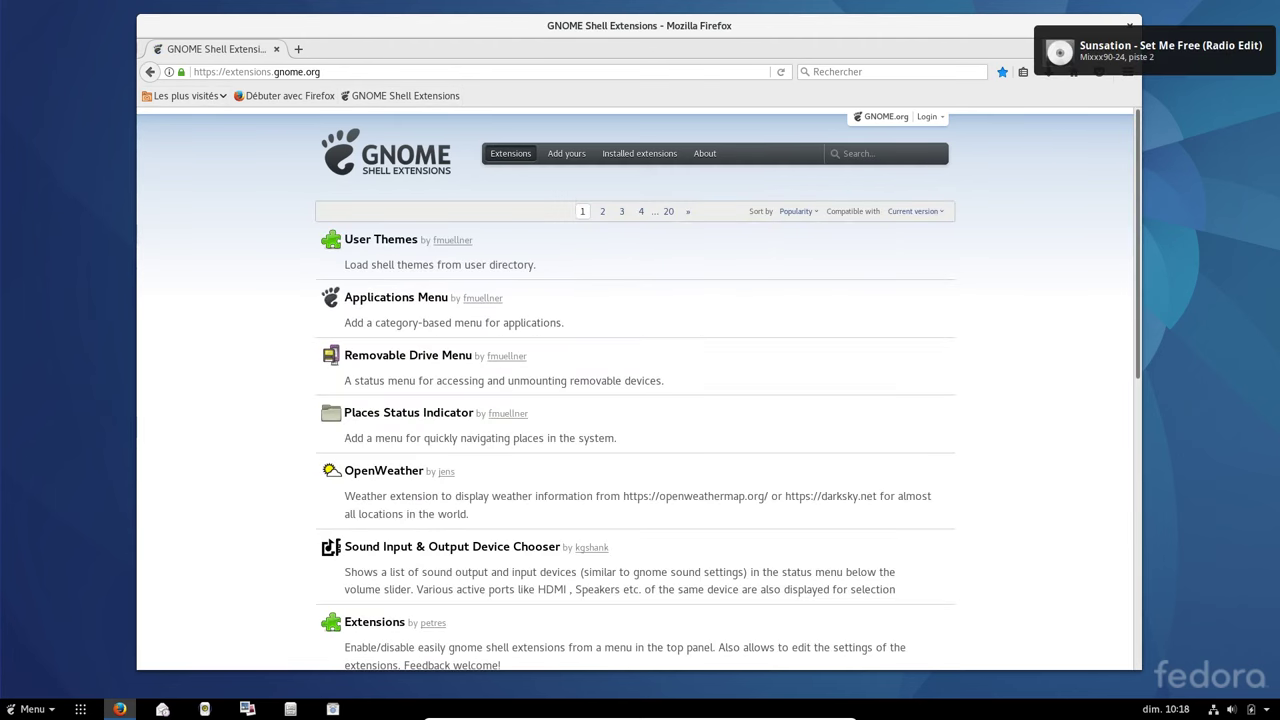
scroll(522, 374, "down", 2)
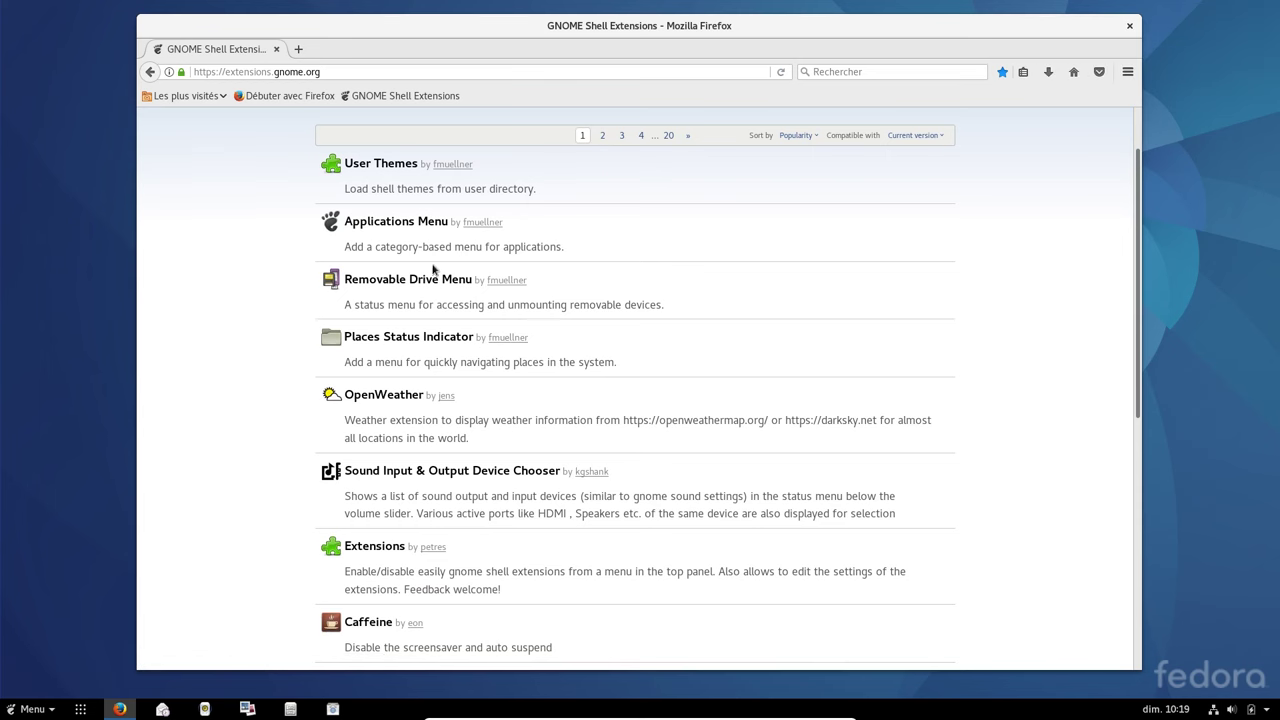
scroll(497, 283, "down", 8)
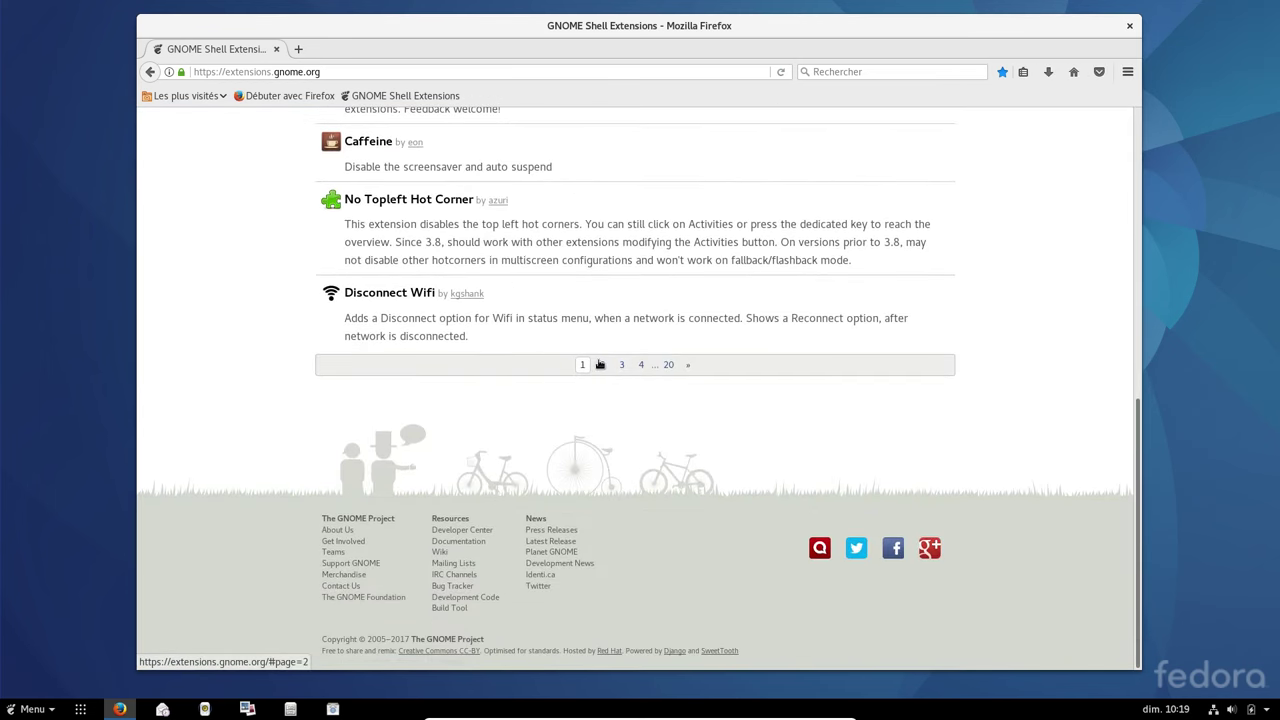
left_click(605, 366)
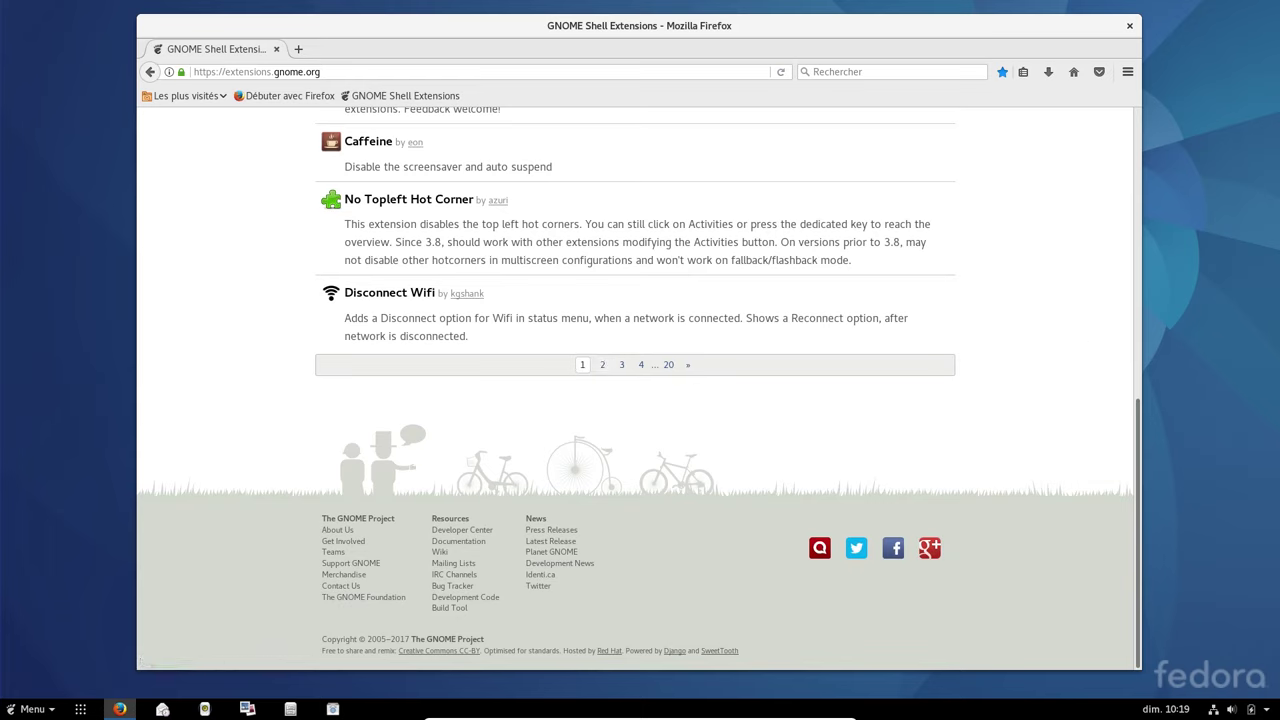
scroll(603, 250, "up", 5)
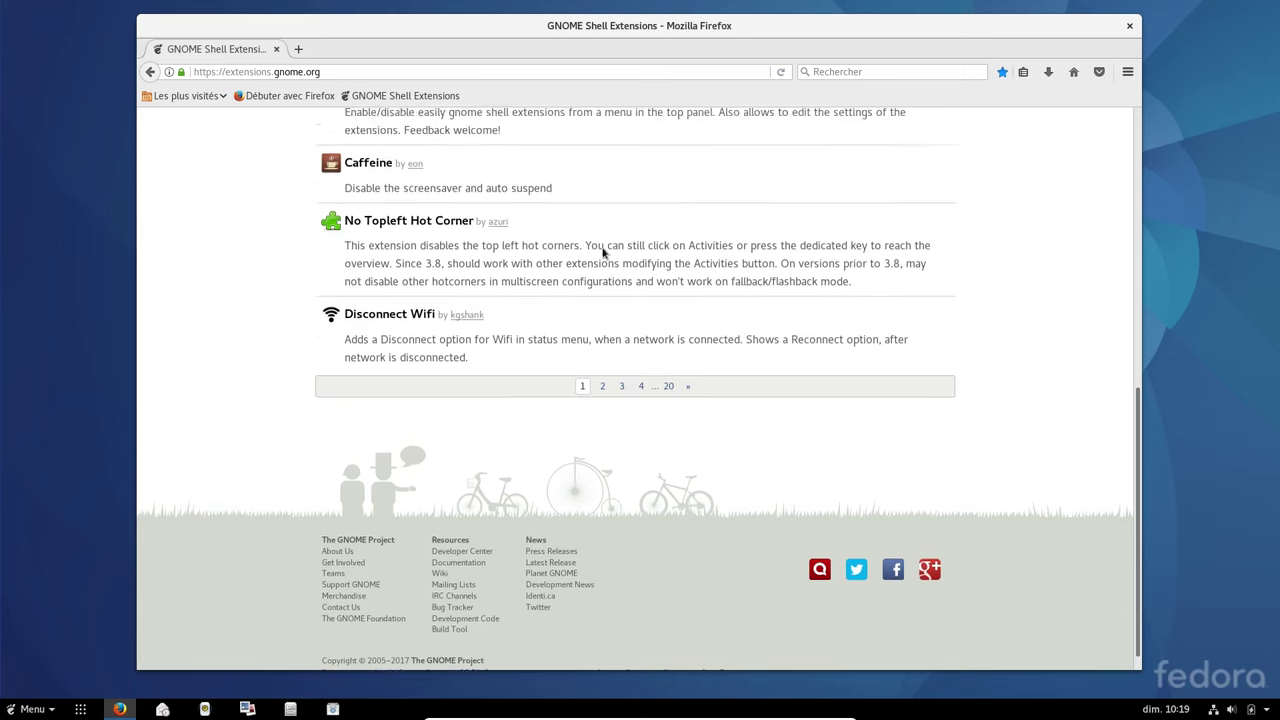
scroll(603, 248, "up", 4)
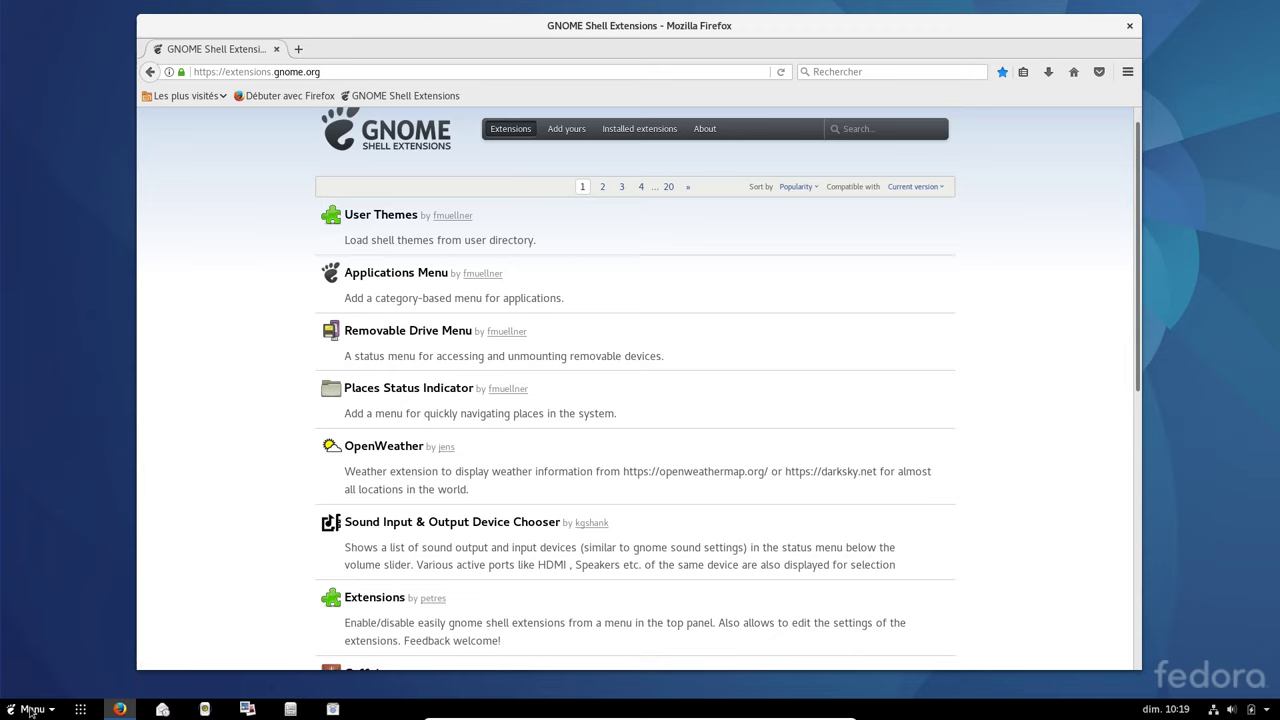
Turn on the Maximiser and Minimiser title bar buttons in the tweak tool's Fenêtres settings and close the tool
key("super")
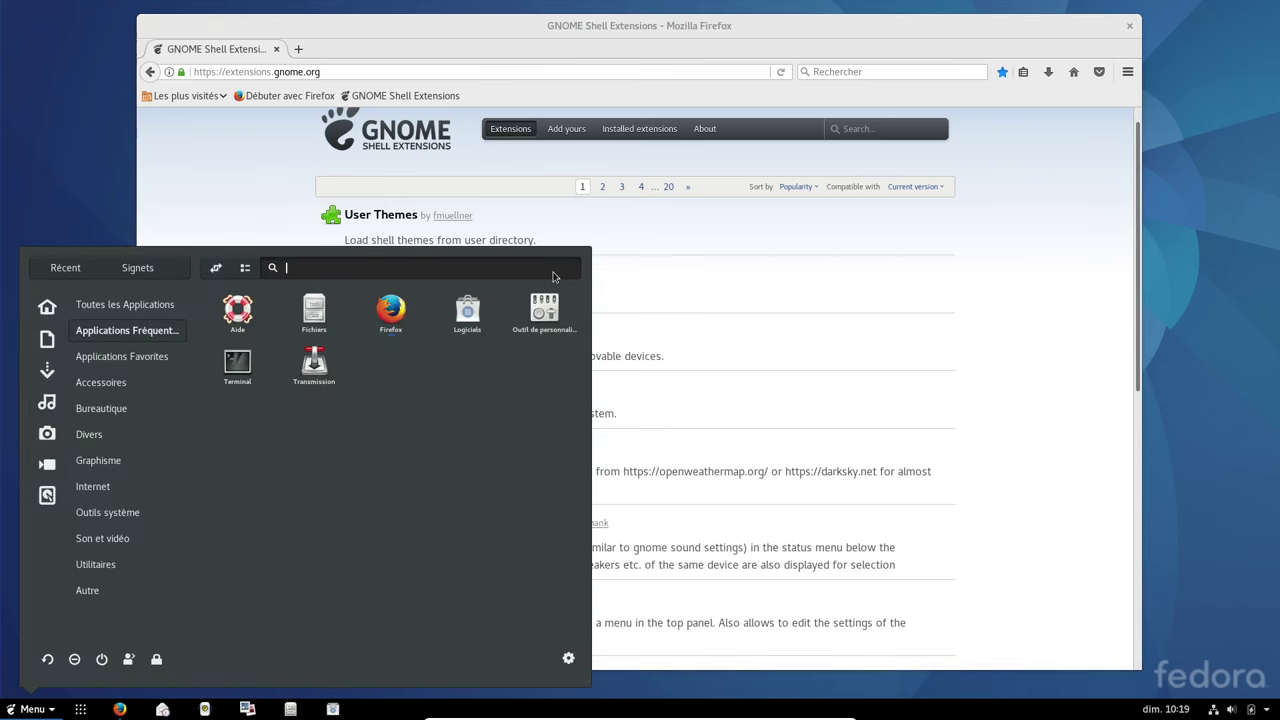
left_click(647, 283)
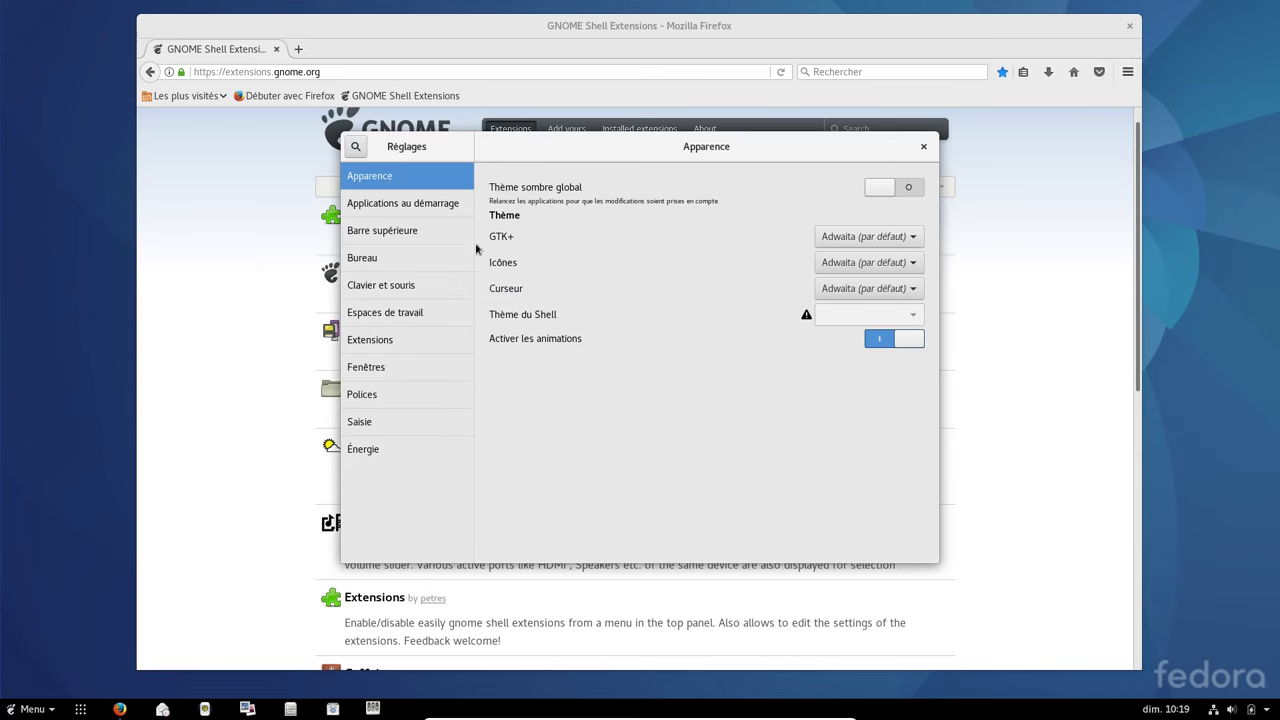
left_click(388, 368)
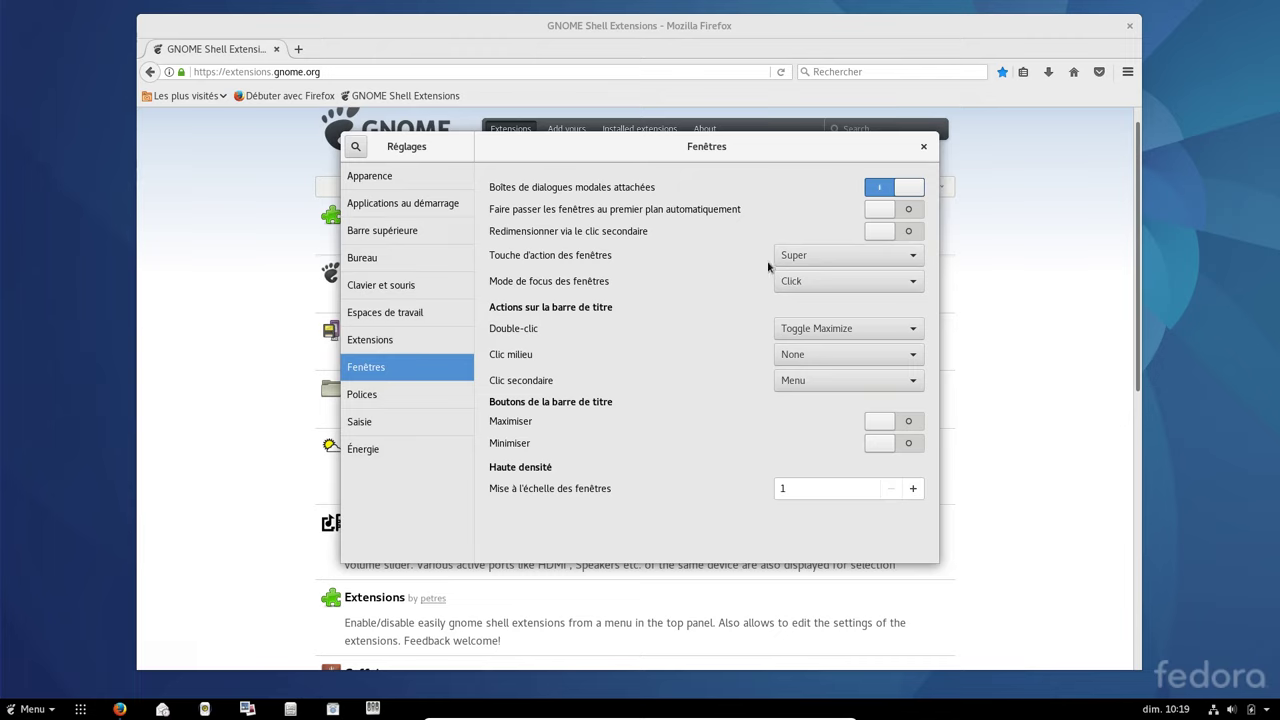
left_click(893, 421)
left_click(897, 443)
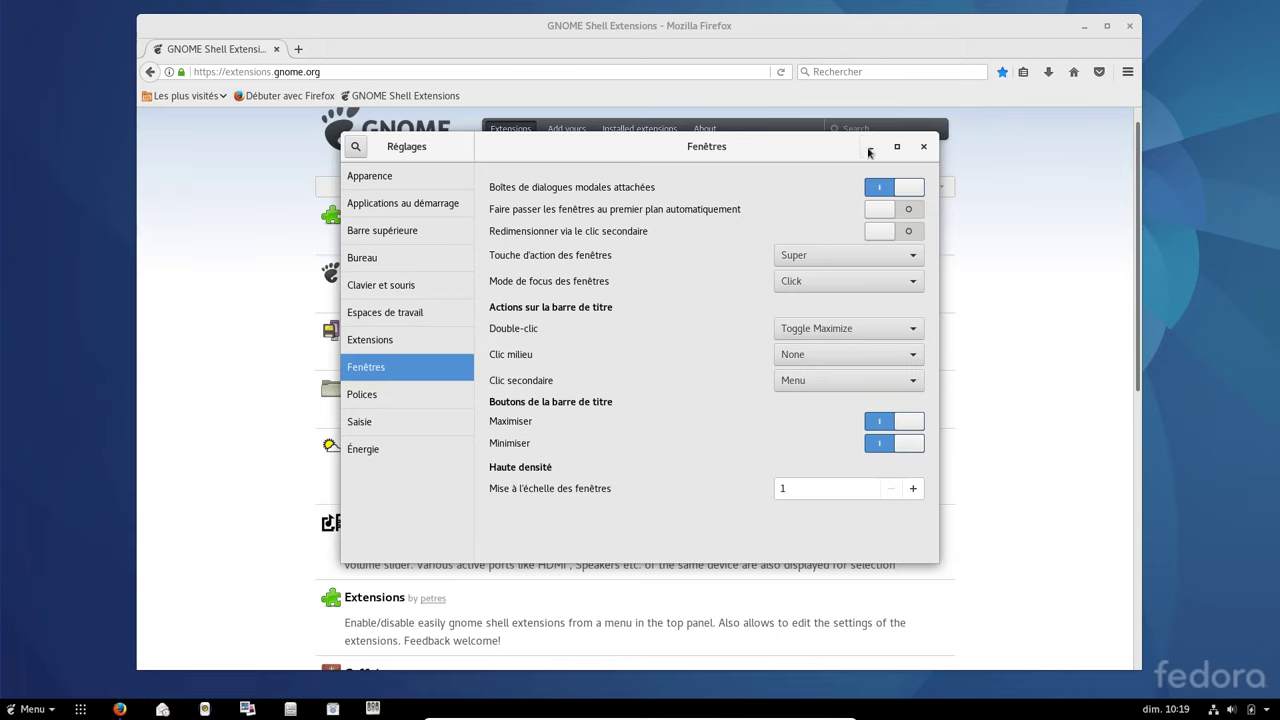
left_click(923, 147)
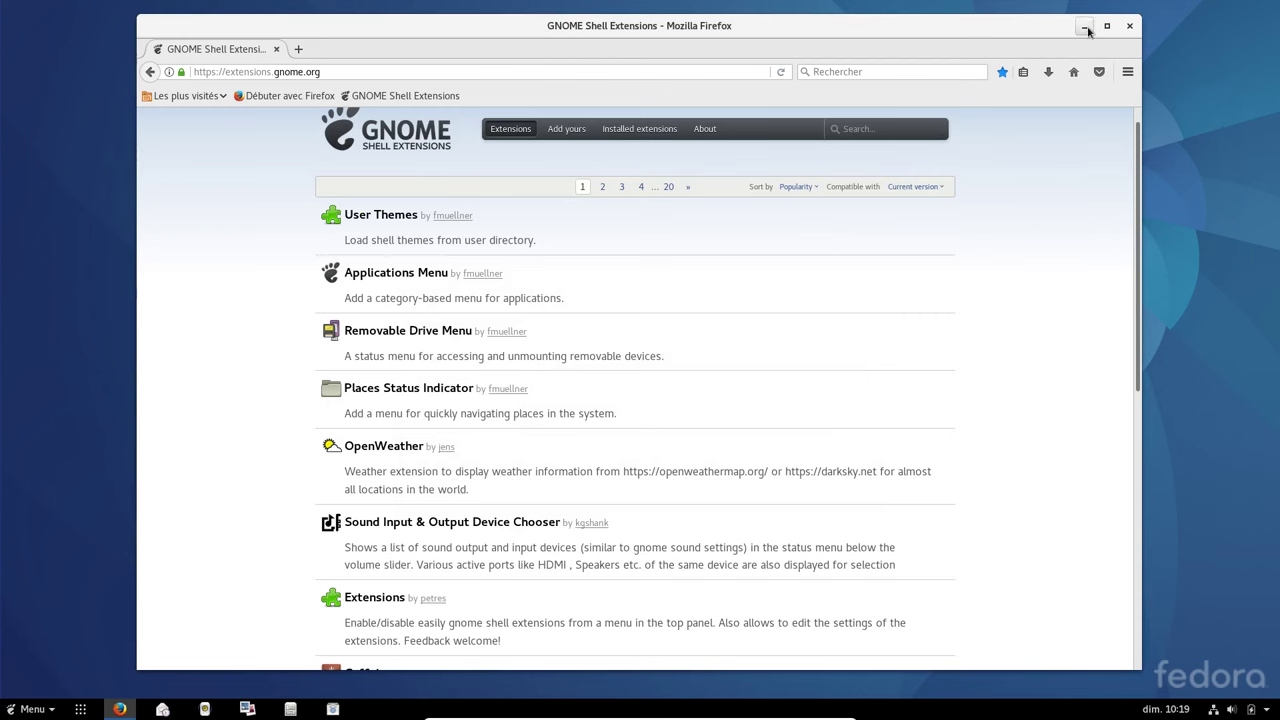
Test the window buttons by minimizing, restoring and maximizing the Firefox window, and close it
left_click(1085, 27)
left_click(119, 709)
left_click(1107, 26)
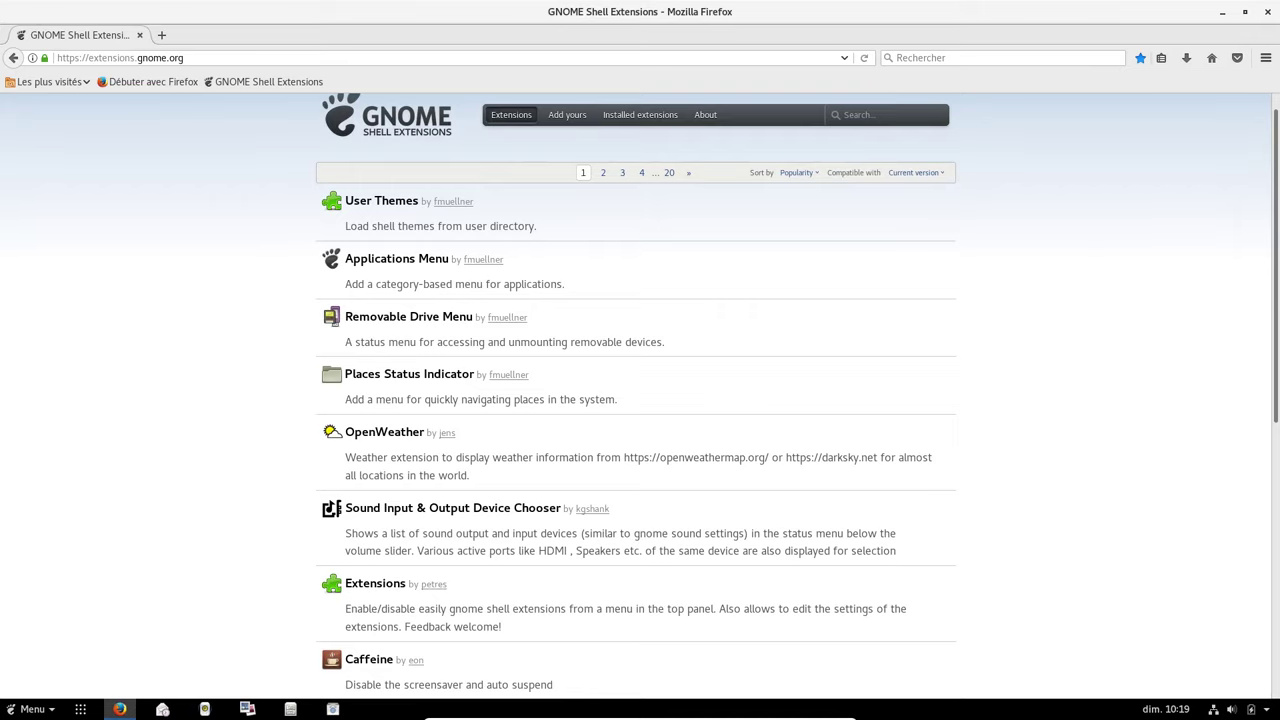
left_click(1267, 14)
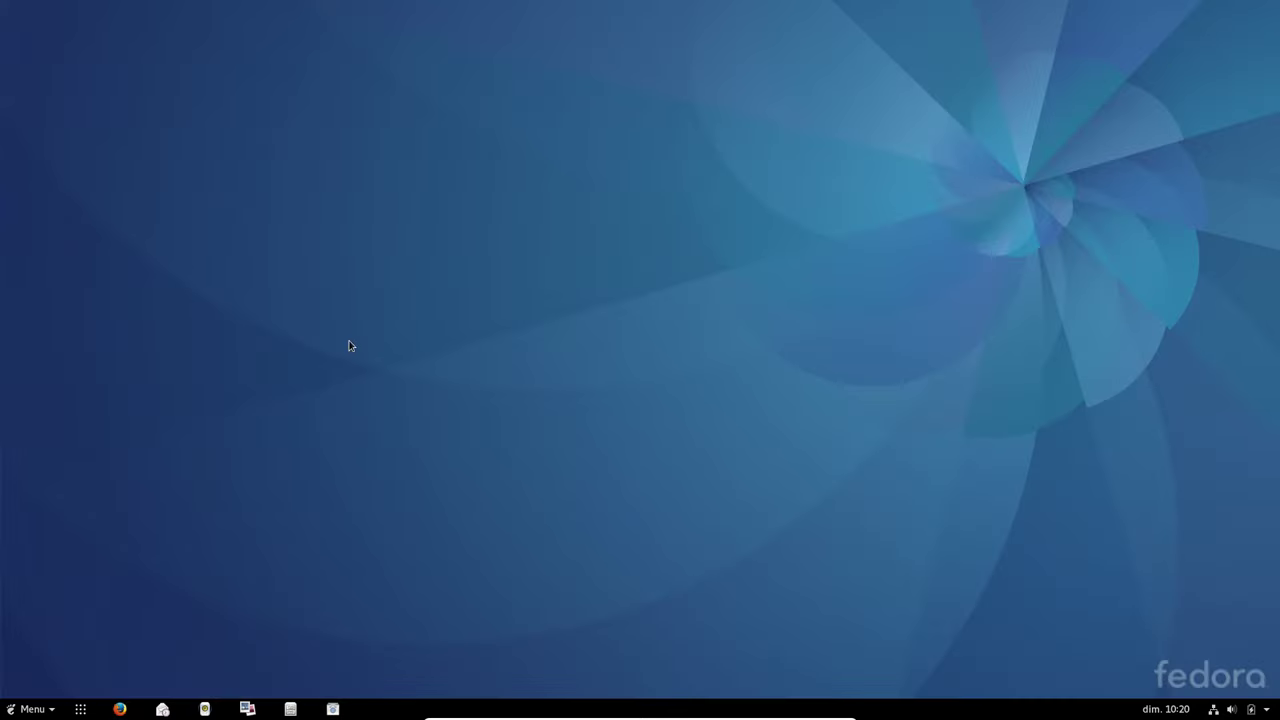
Open the system settings and view the Détails overview of the machine
left_click(1230, 710)
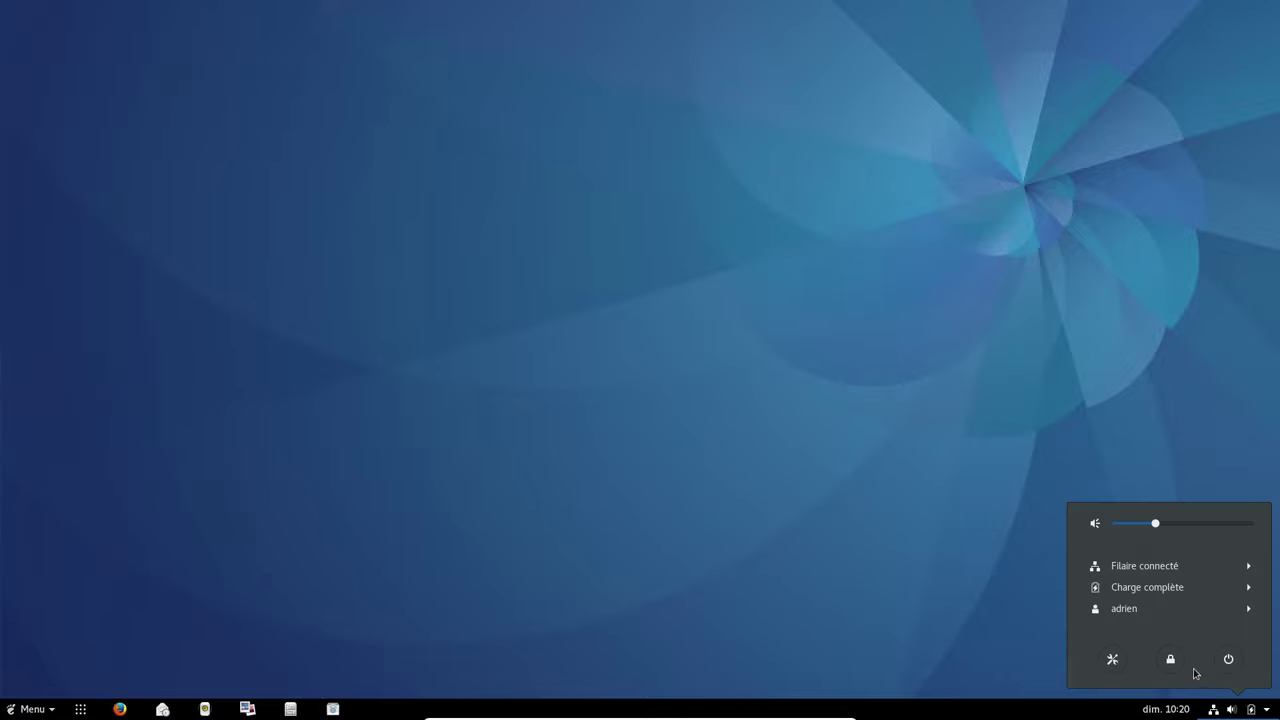
left_click(1113, 659)
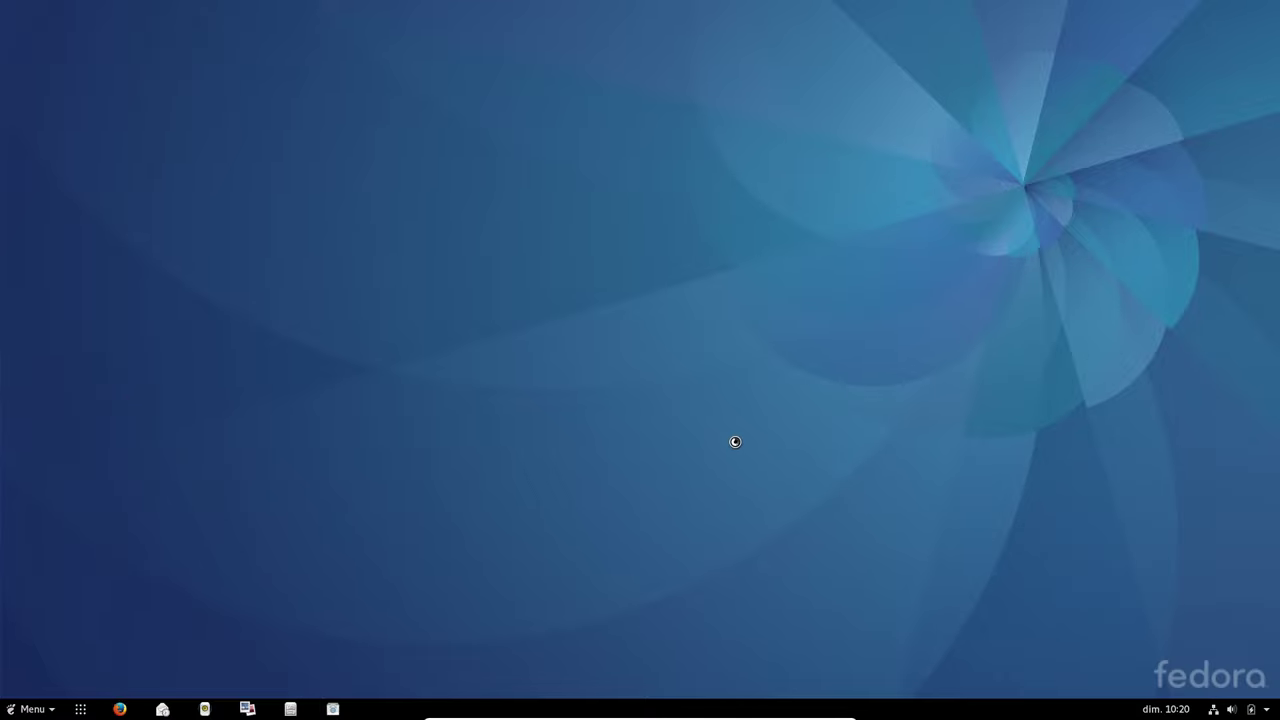
left_click(586, 500)
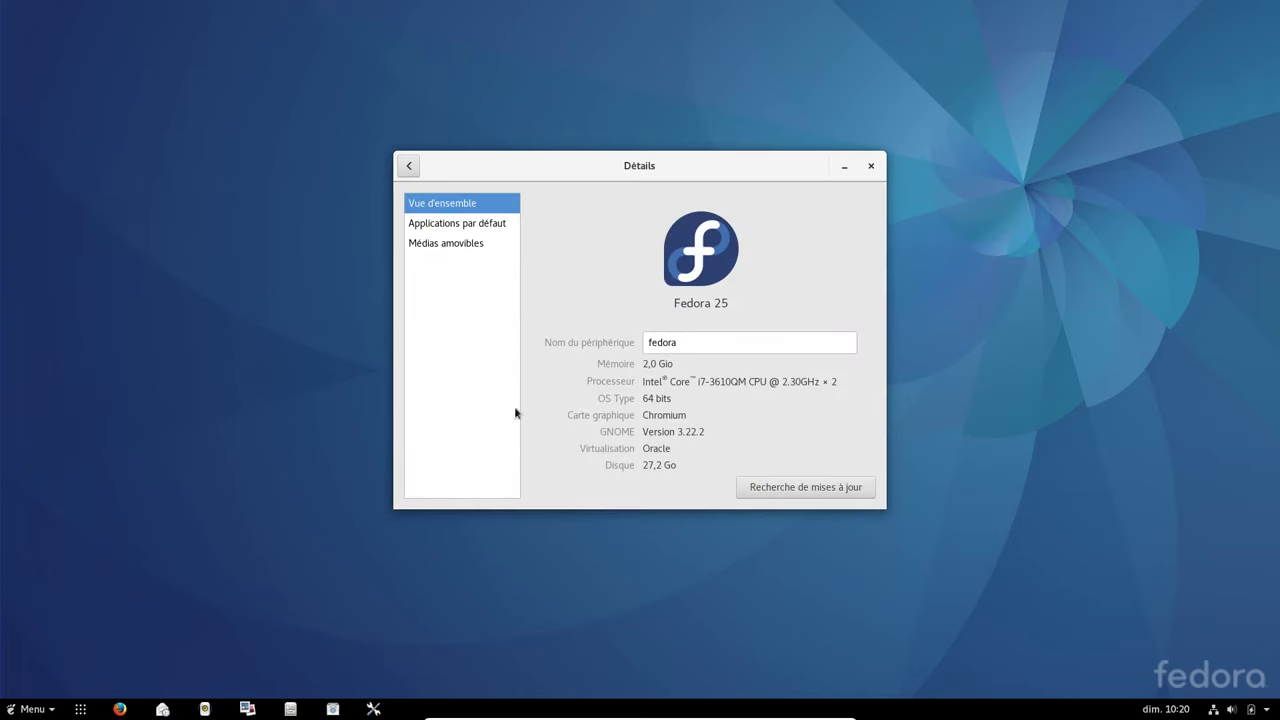
left_click(50, 708)
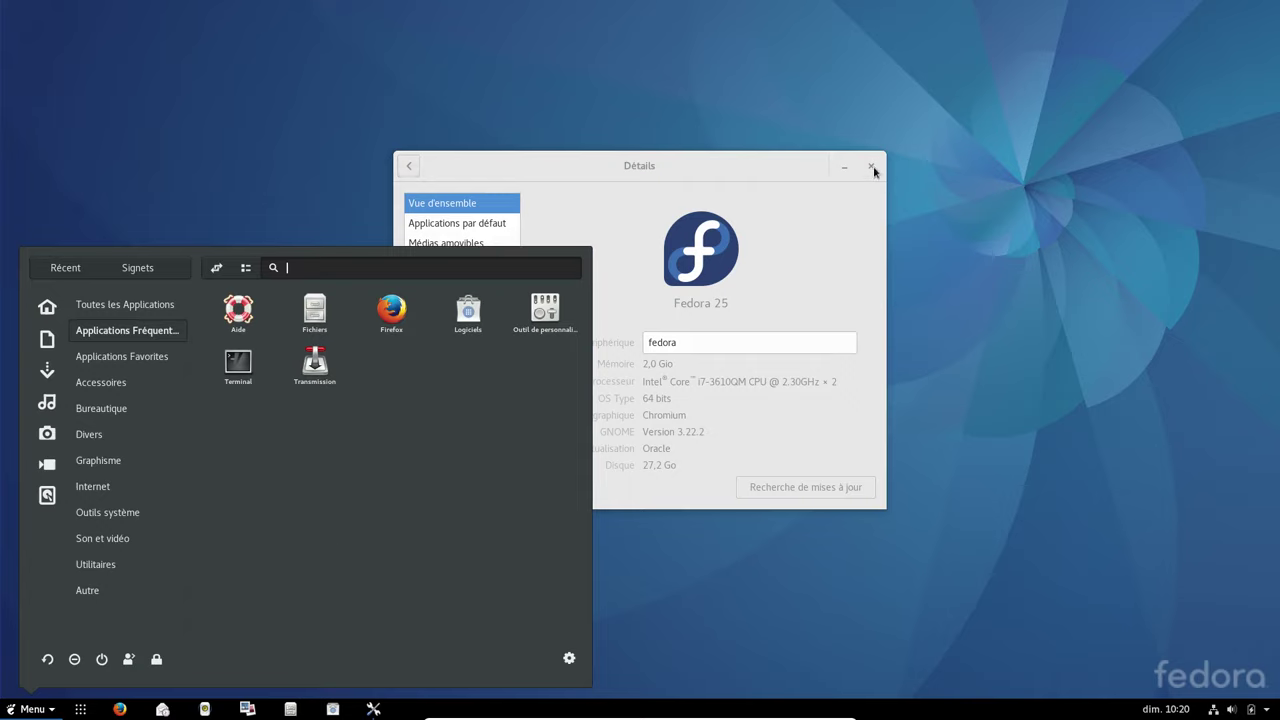
type("task")
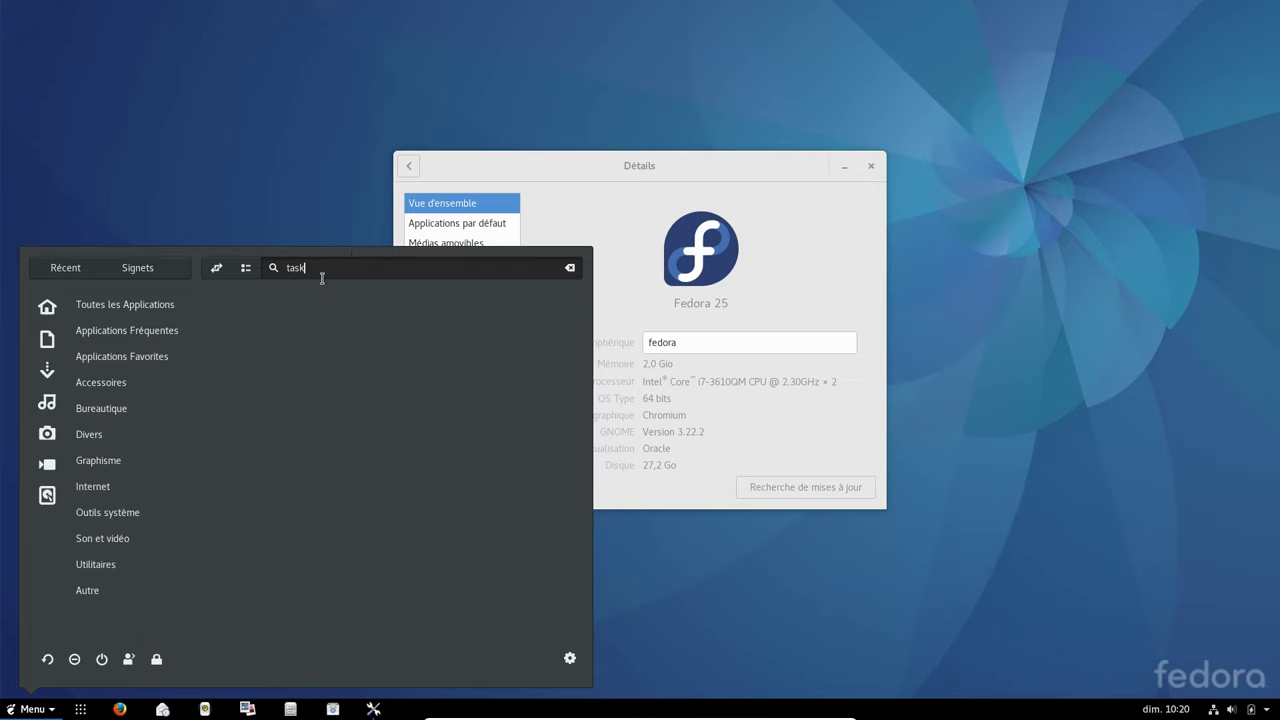
key("BackSpace")
key("BackSpace")
key("BackSpace")
key("BackSpace")
key("Escape")
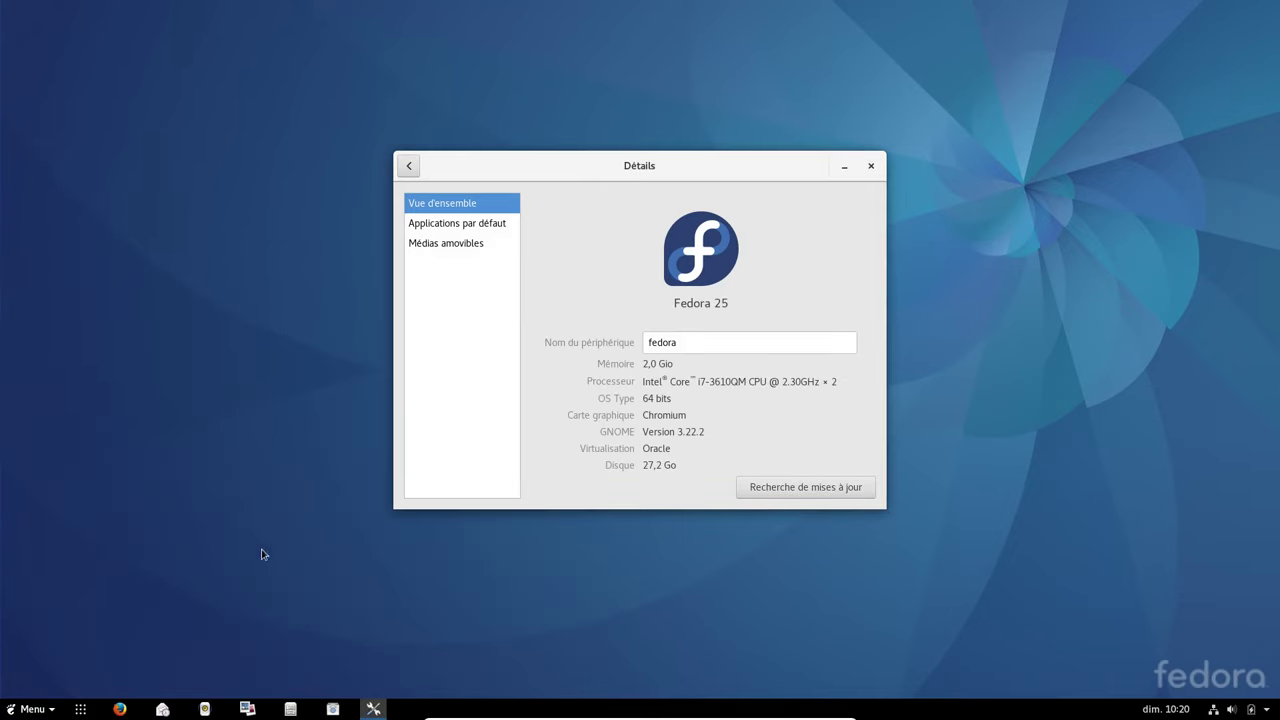
key("super")
Close the Détails window, launch Moniteur système from the Utilitaires category and reposition its window to view resource usage
left_click(870, 166)
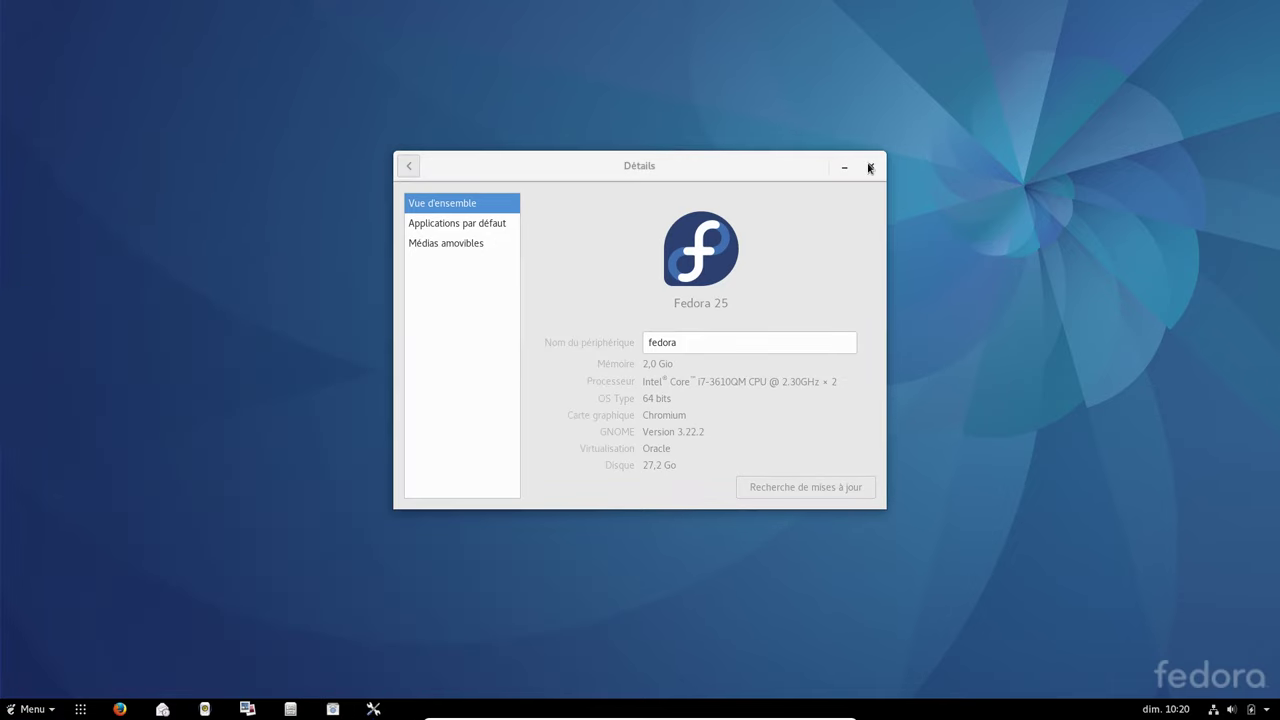
left_click(870, 166)
left_click(118, 709)
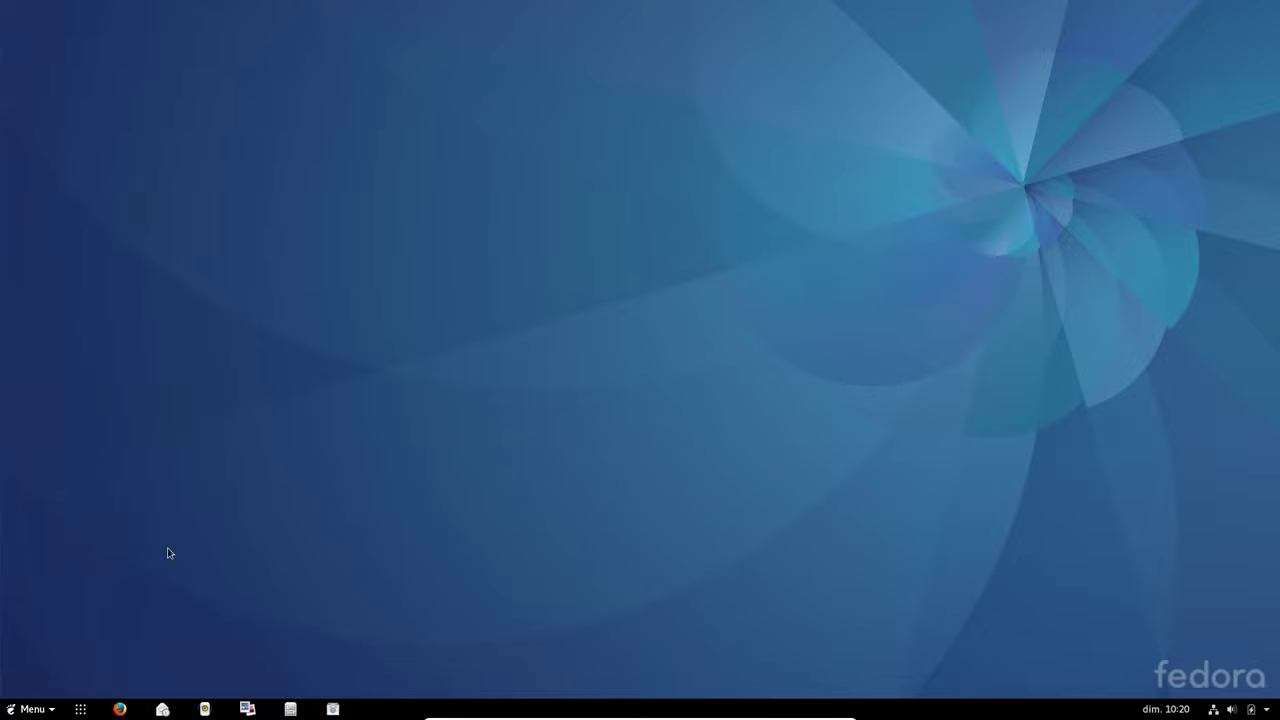
key("super")
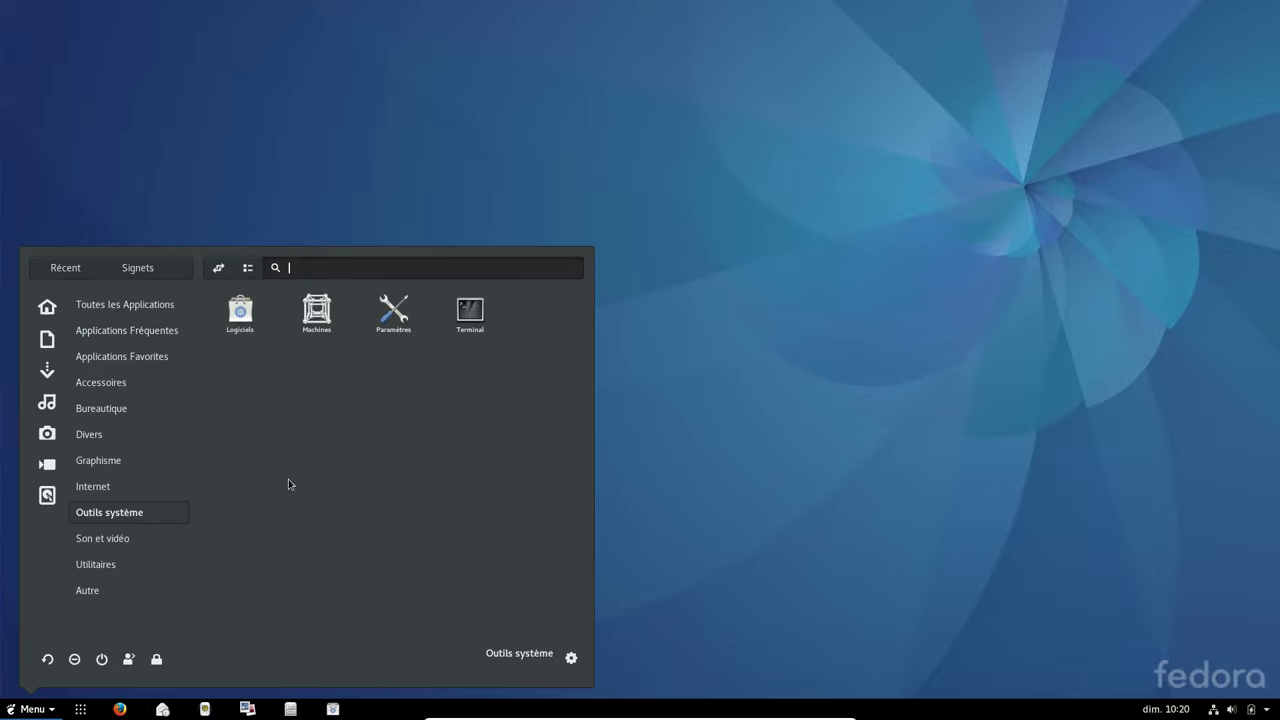
mouse_move(90, 566)
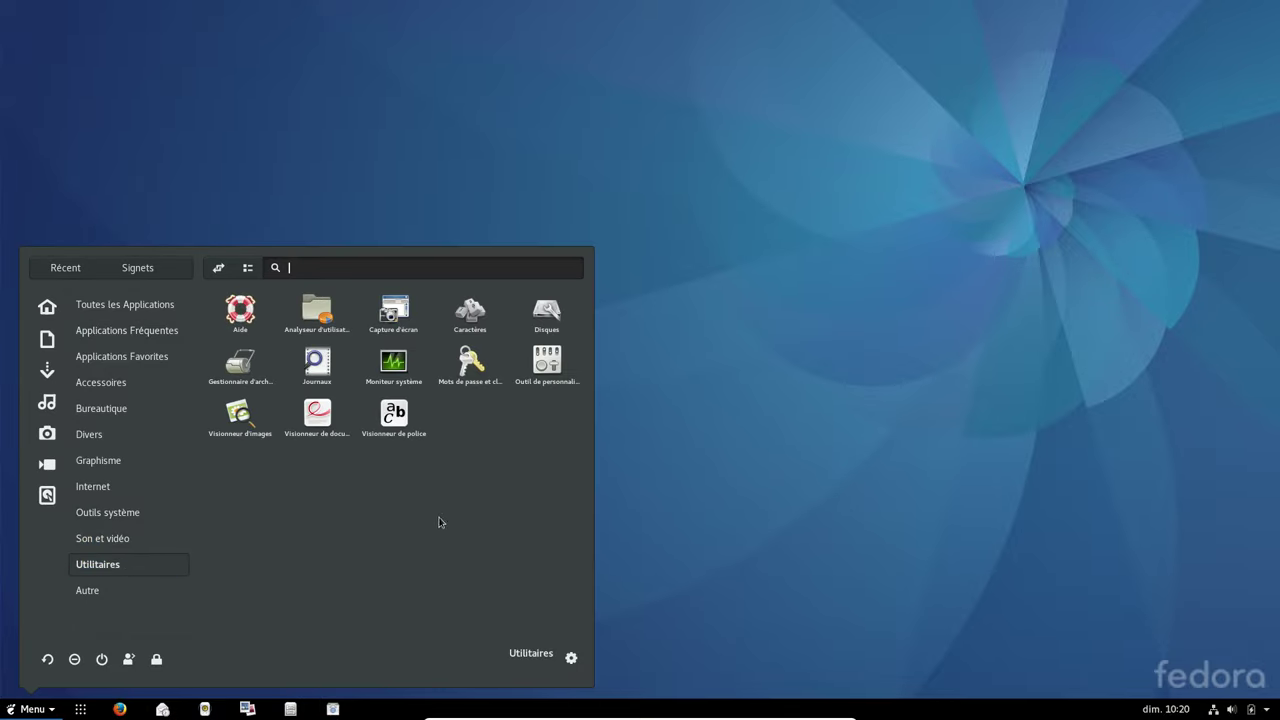
left_click(400, 374)
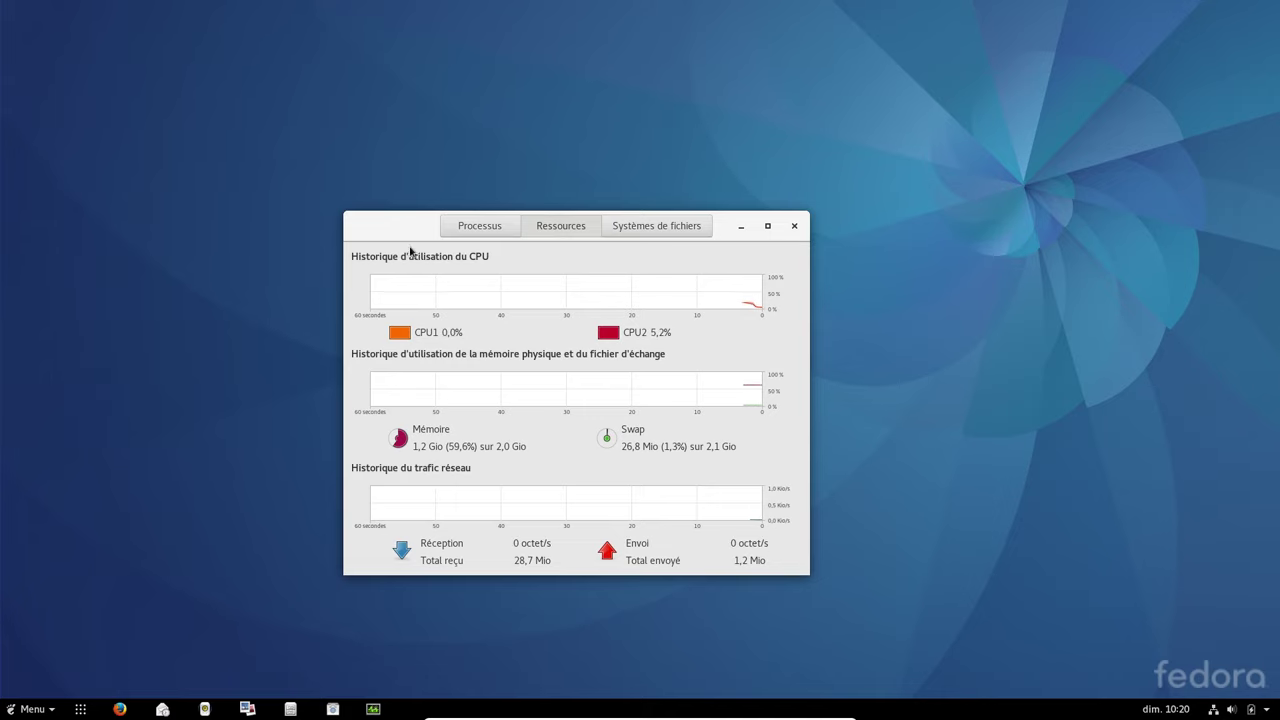
left_click_drag(411, 232, 473, 136)
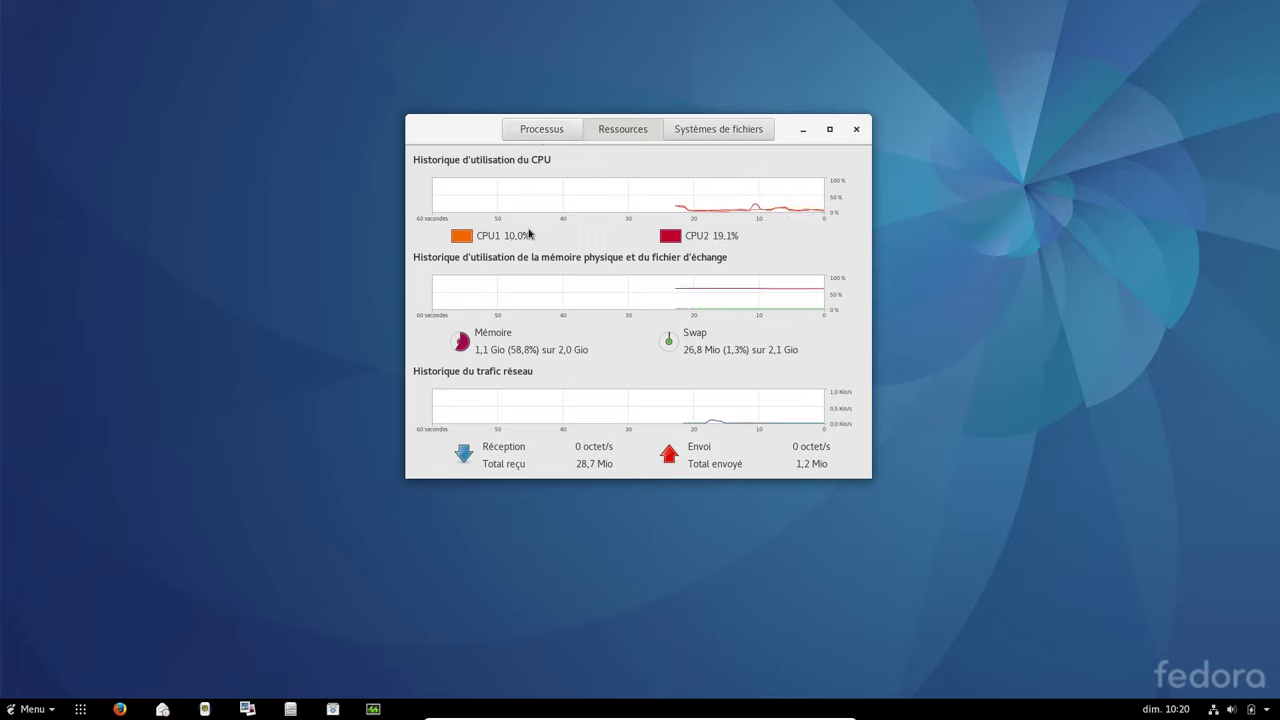
Sort the running processes by memory use and inspect gnome-software, Xorg and evolution-calendar-factory
left_click(568, 130)
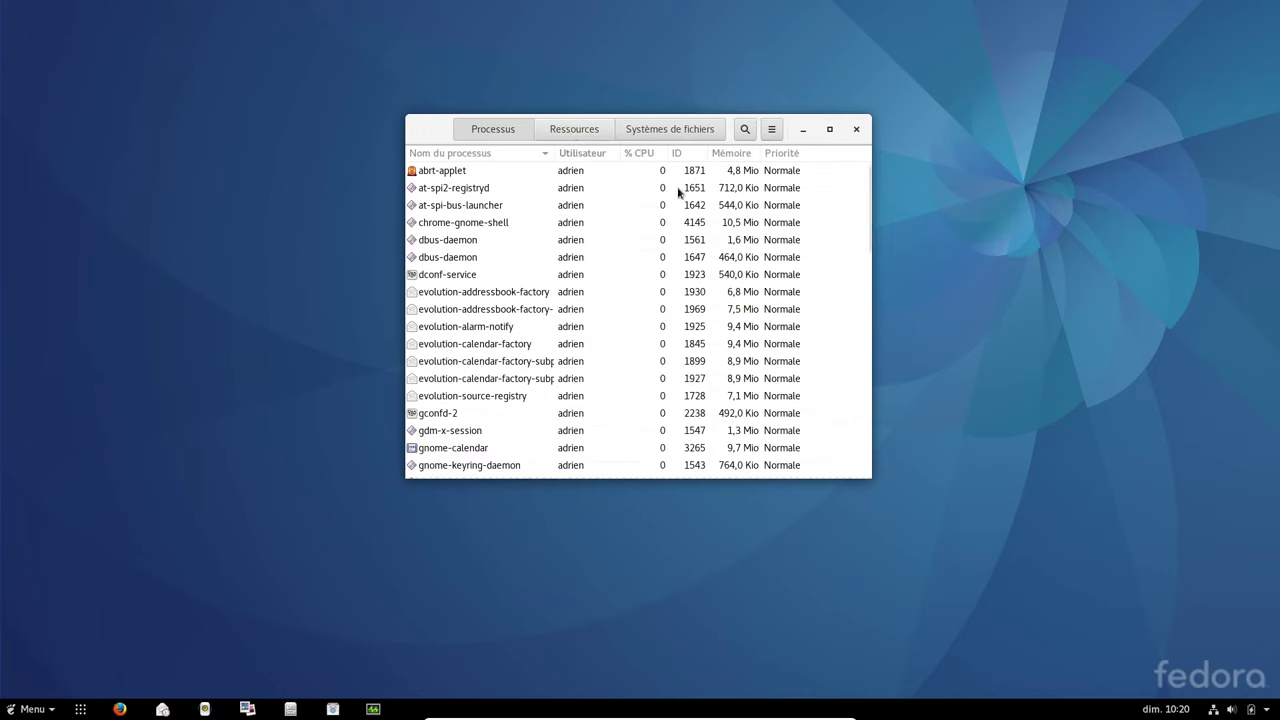
left_click(731, 153)
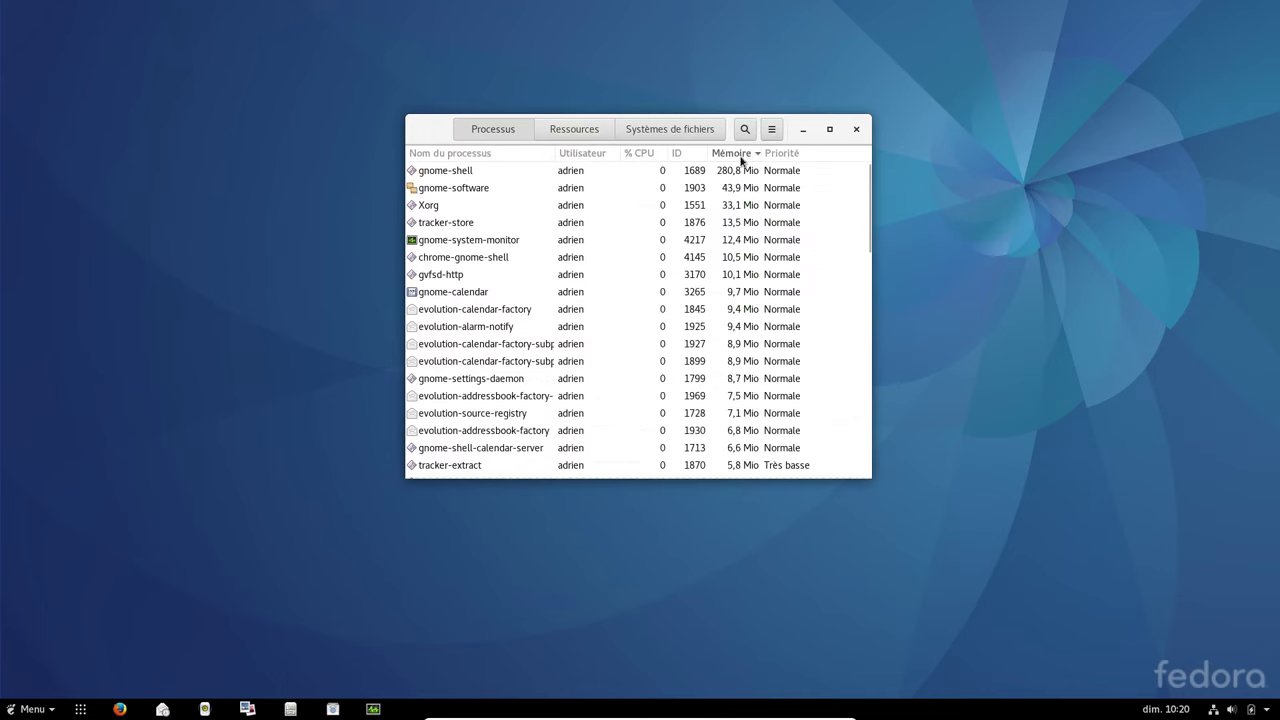
left_click(503, 190)
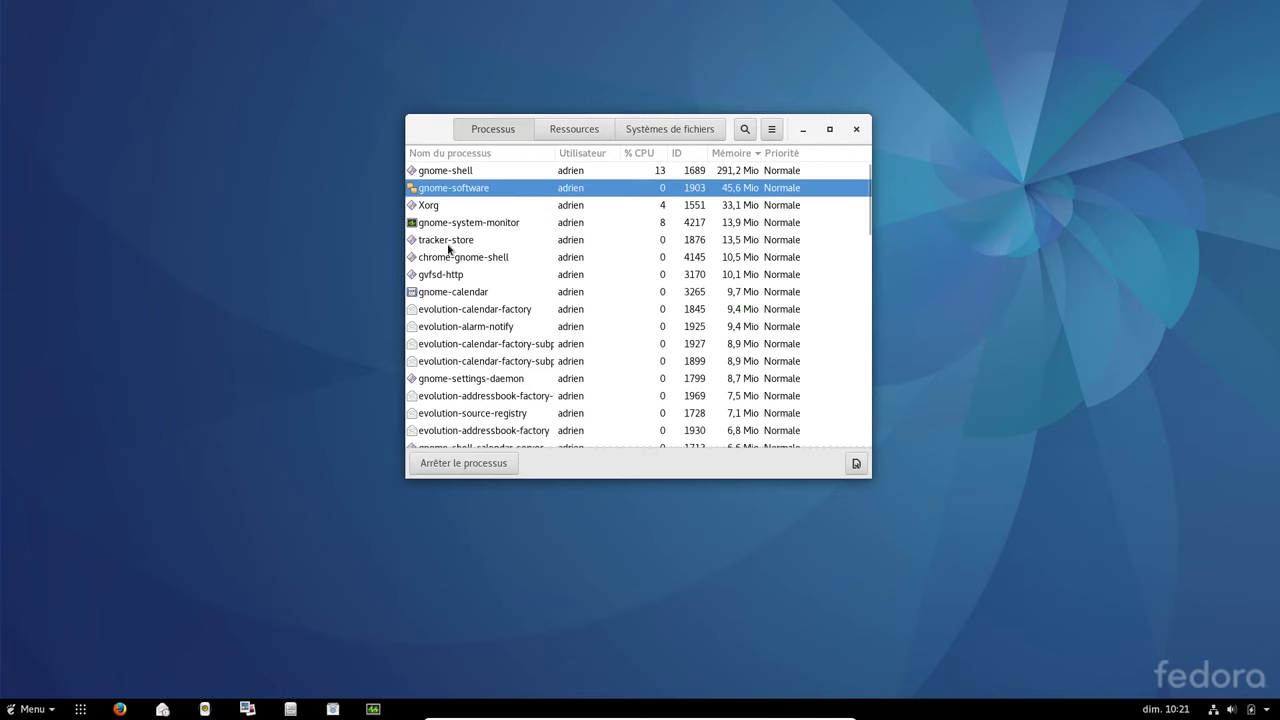
left_click(455, 210)
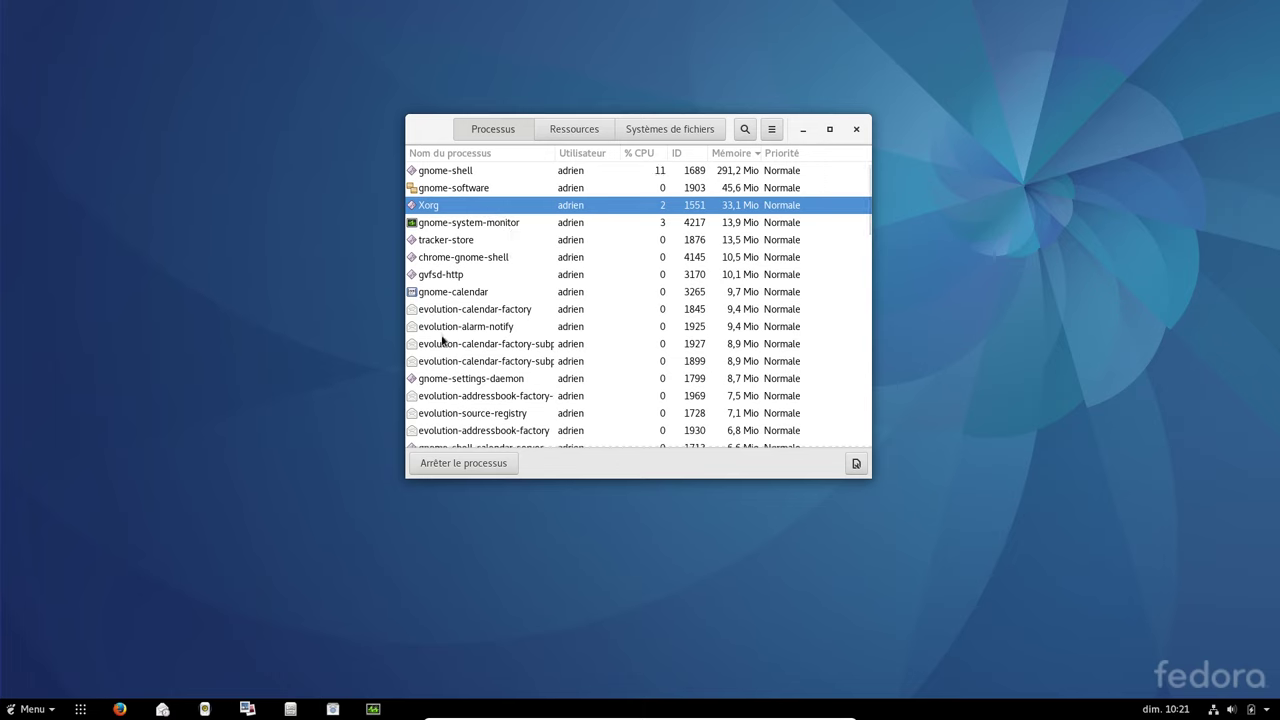
left_click(468, 312)
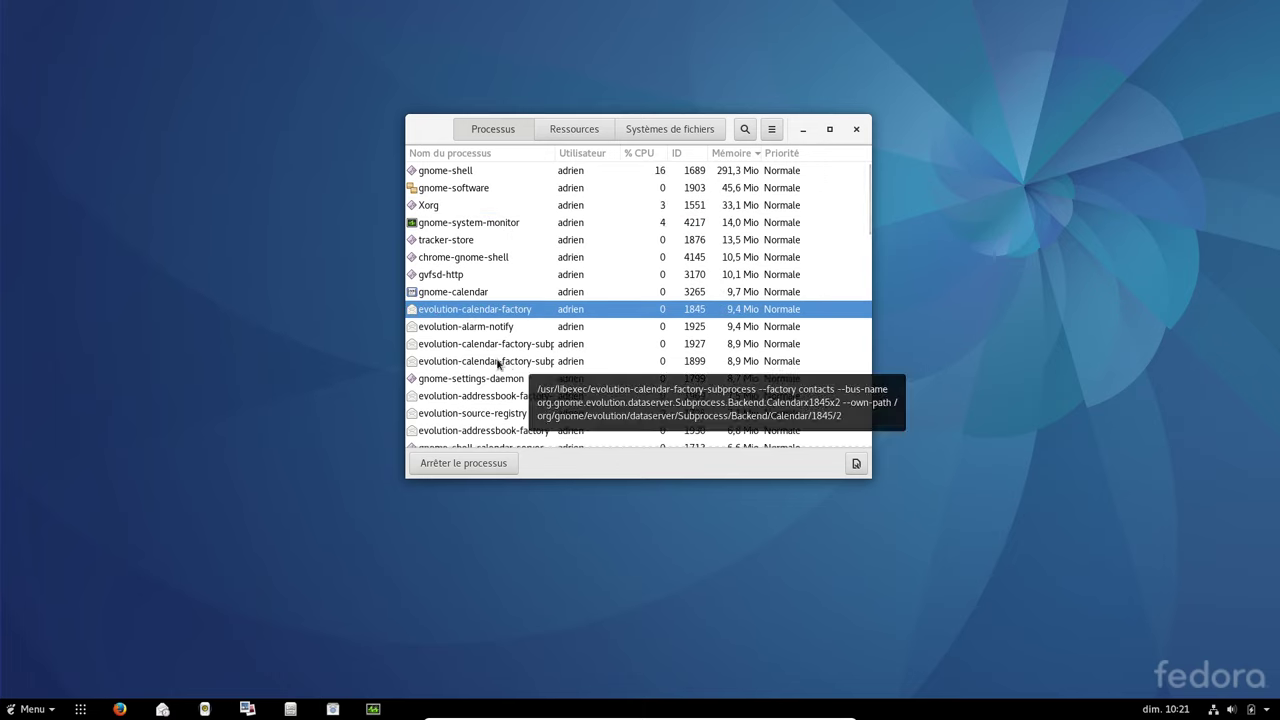
Examine the memory use of the remaining processes, including VBoxClient, and close the system monitor
scroll(498, 366, "down", 3)
scroll(498, 363, "down", 3)
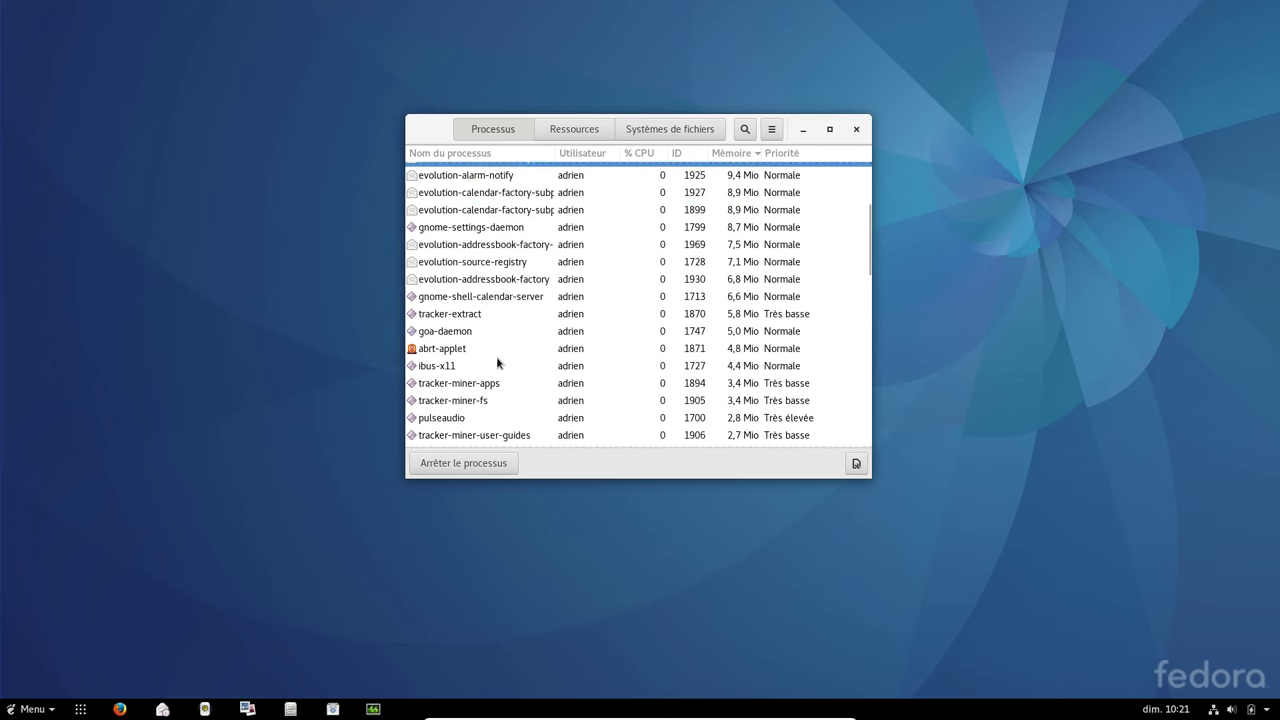
scroll(497, 354, "down", 3)
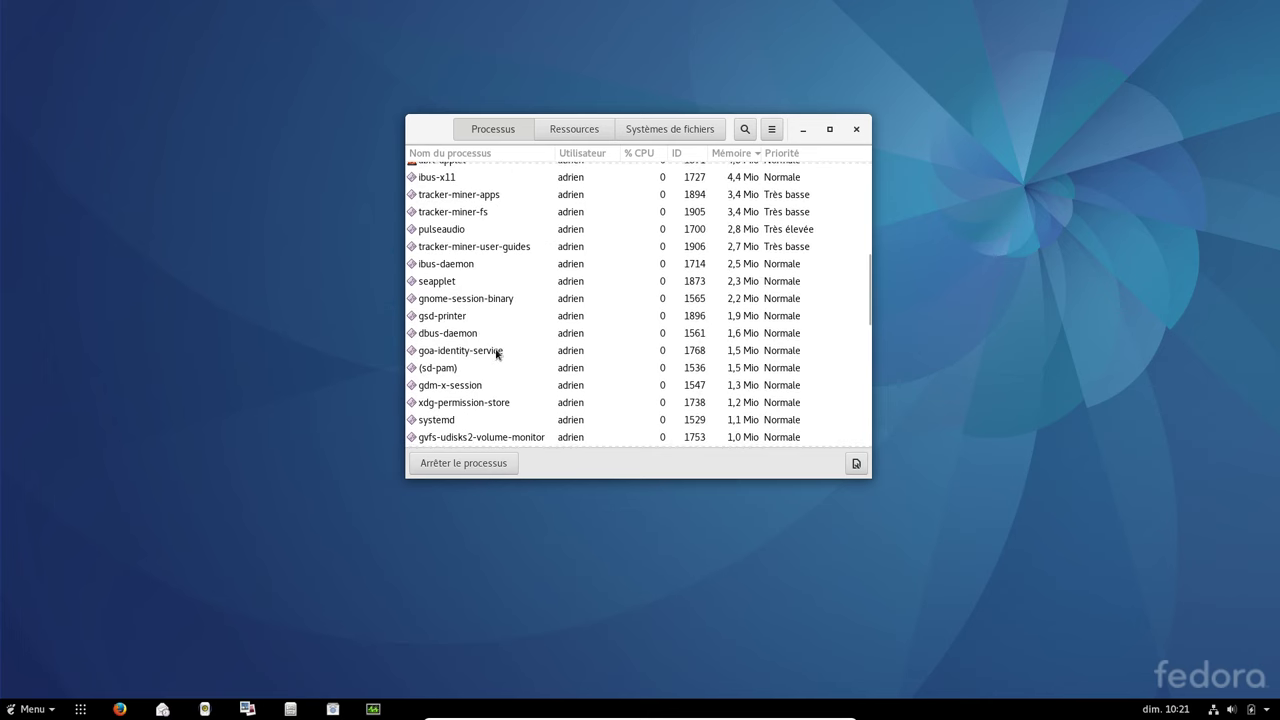
scroll(497, 354, "down", 10)
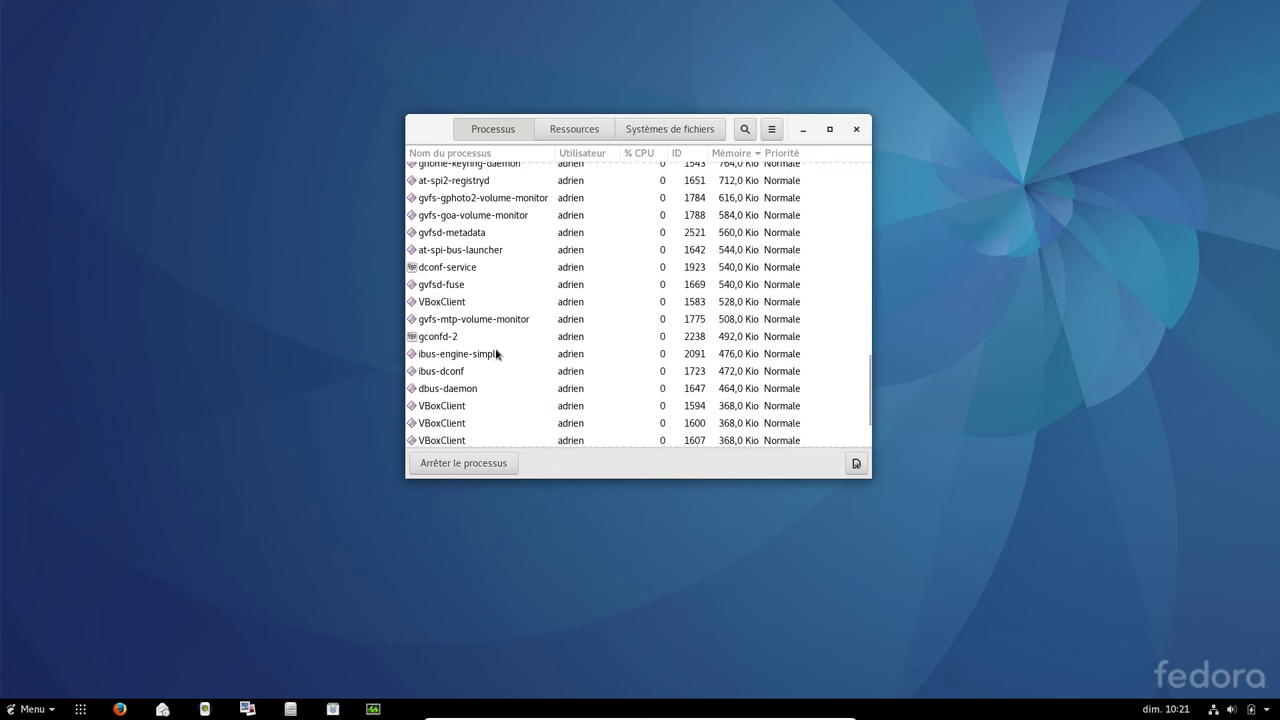
left_click(569, 304)
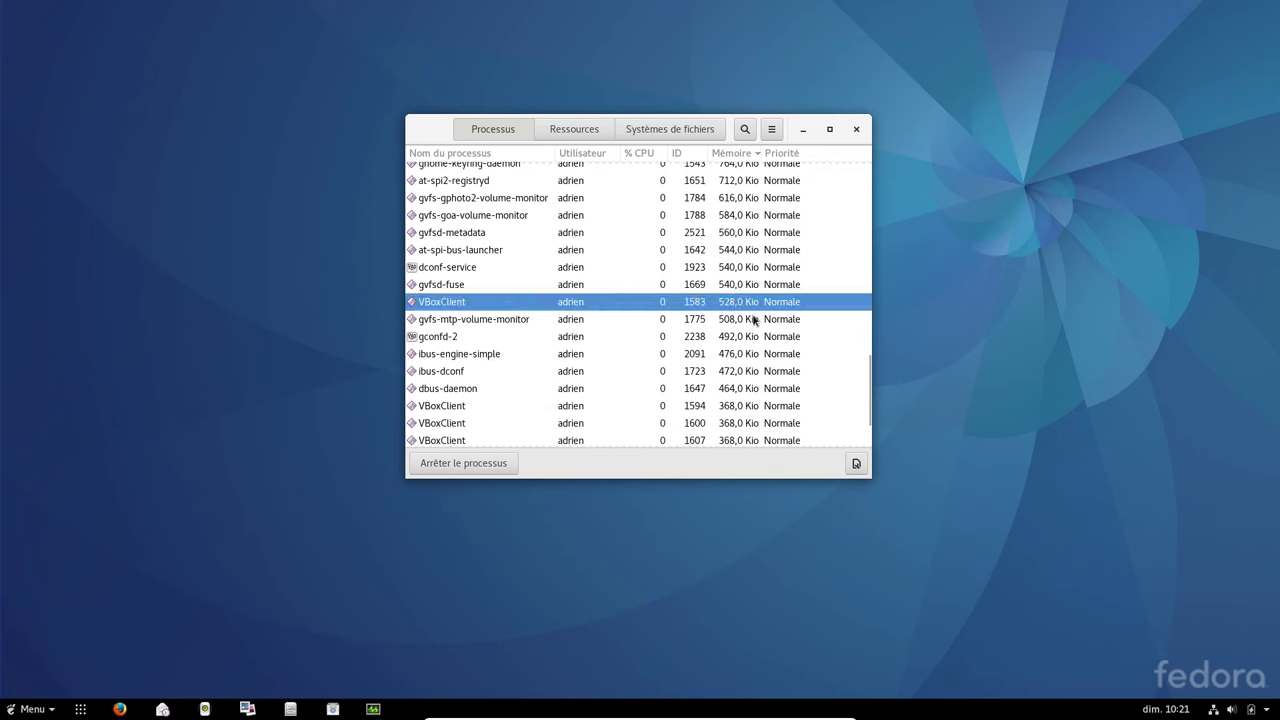
scroll(731, 298, "up", 2)
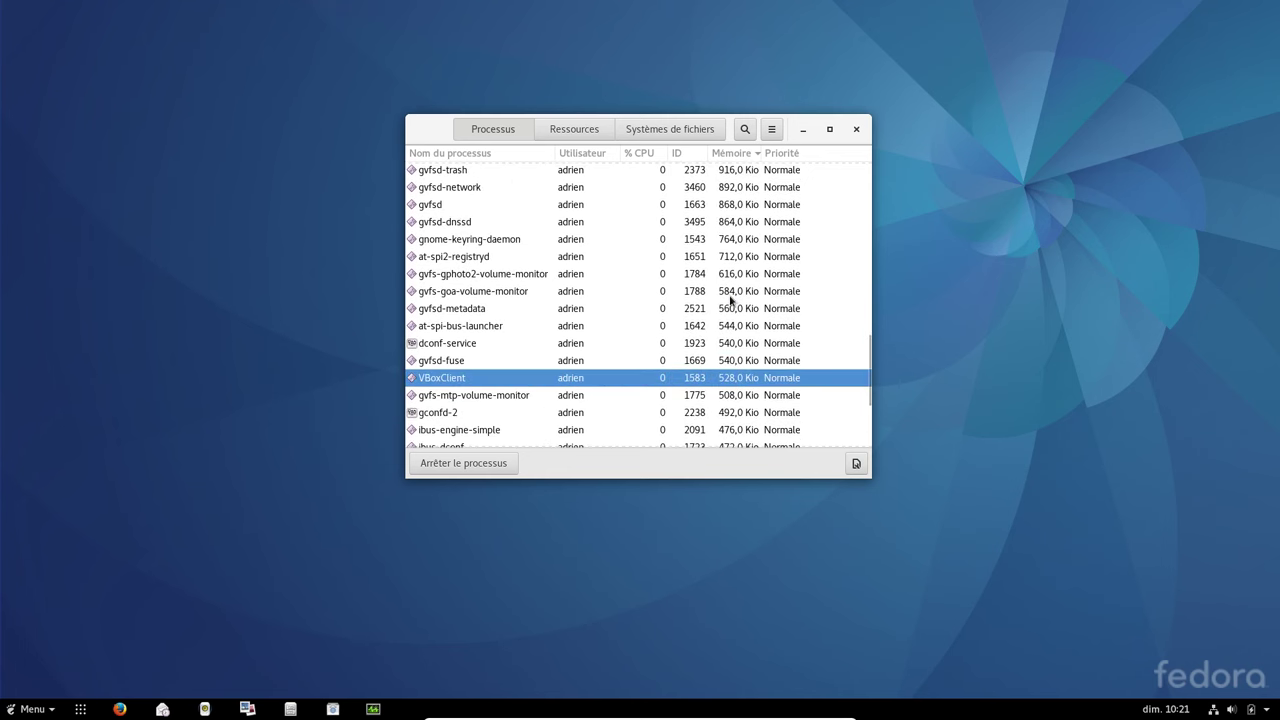
scroll(731, 298, "up", 5)
left_click(855, 130)
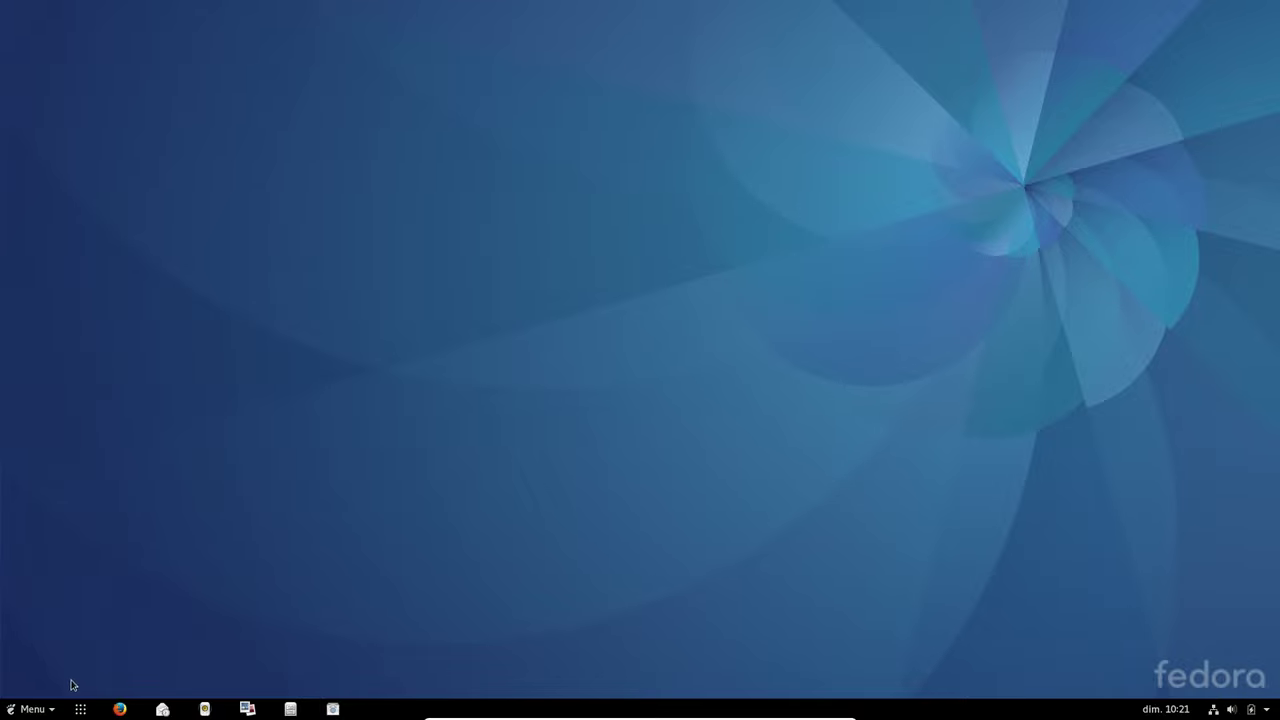
Shut down the computer from the applications menu and confirm
left_click(35, 713)
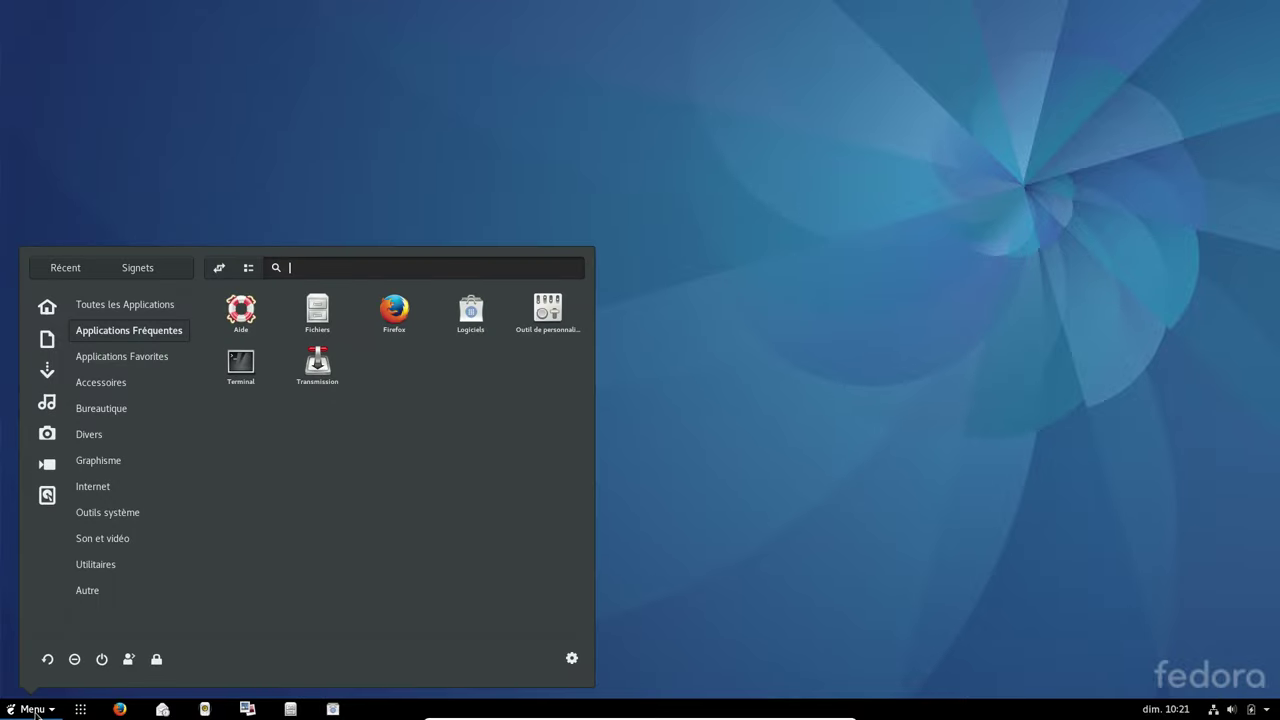
left_click(99, 664)
left_click(740, 420)
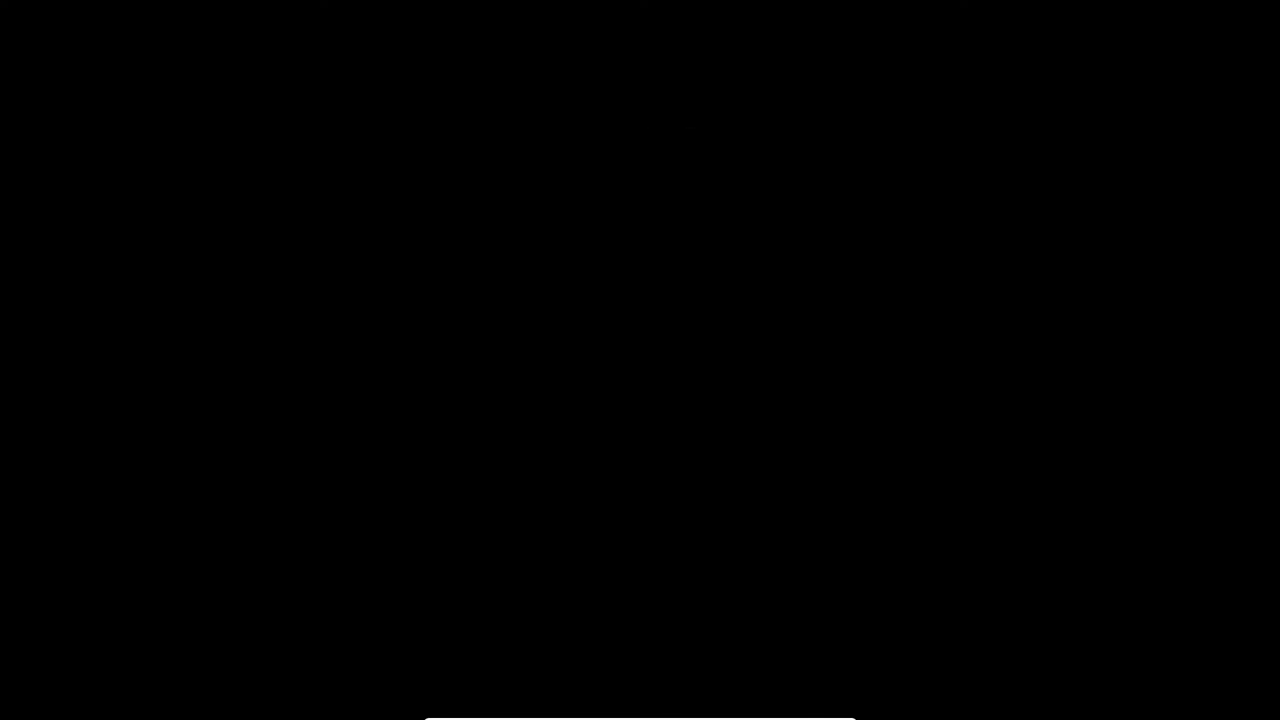